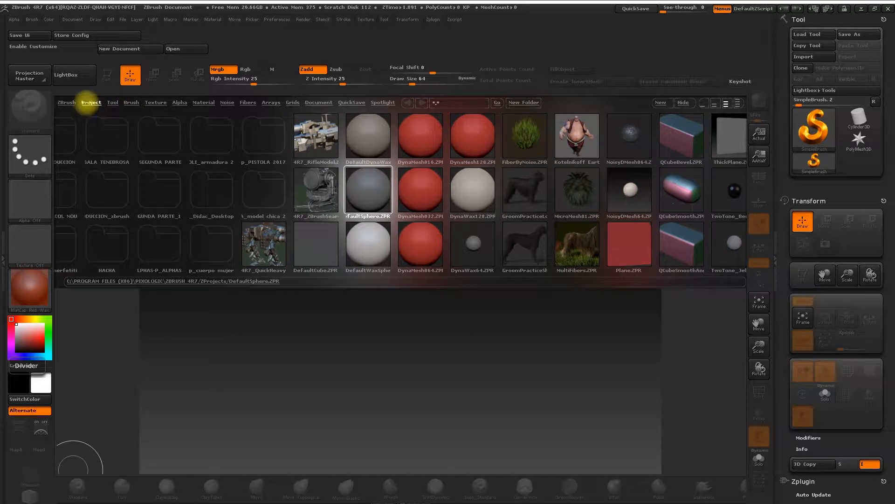
Step: Load the DynaMesh064.ZPR sphere project from the LightBox project library
left_click(420, 191)
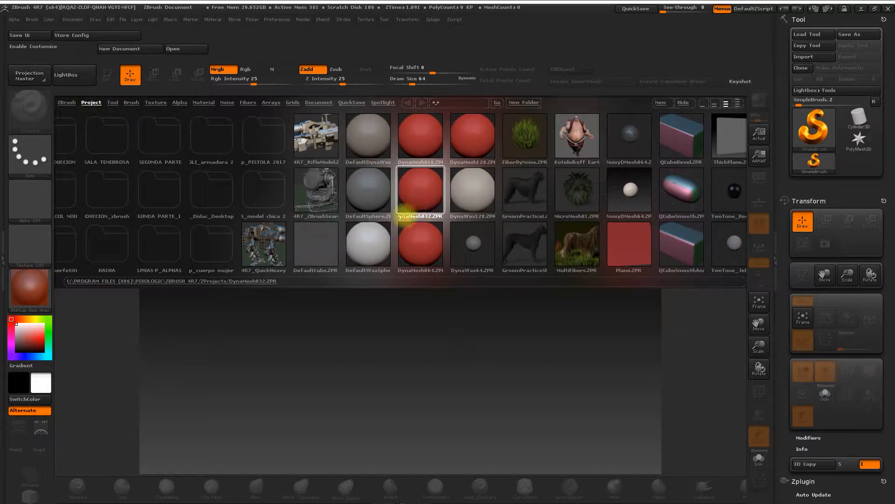
left_click(420, 261)
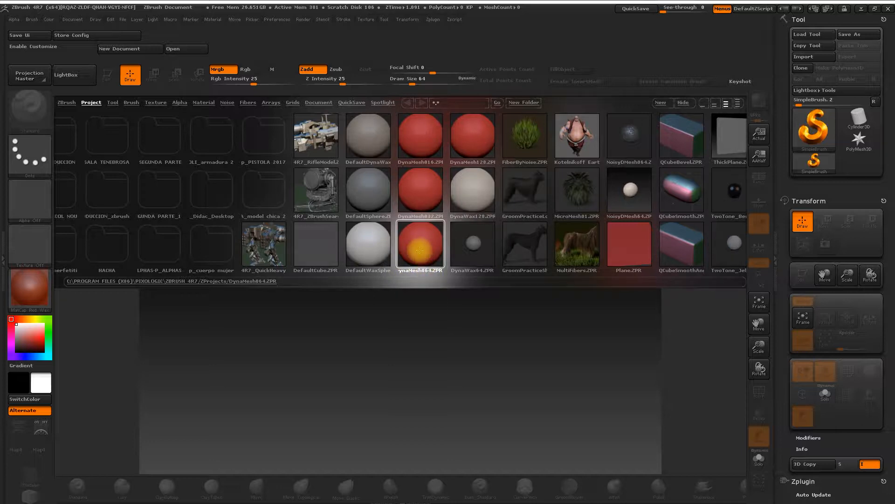
double_click(420, 251)
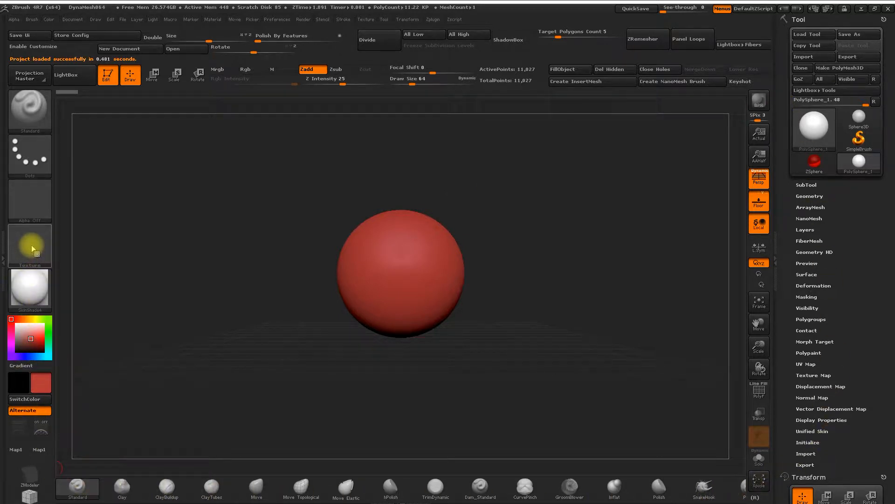
mouse_move(37, 172)
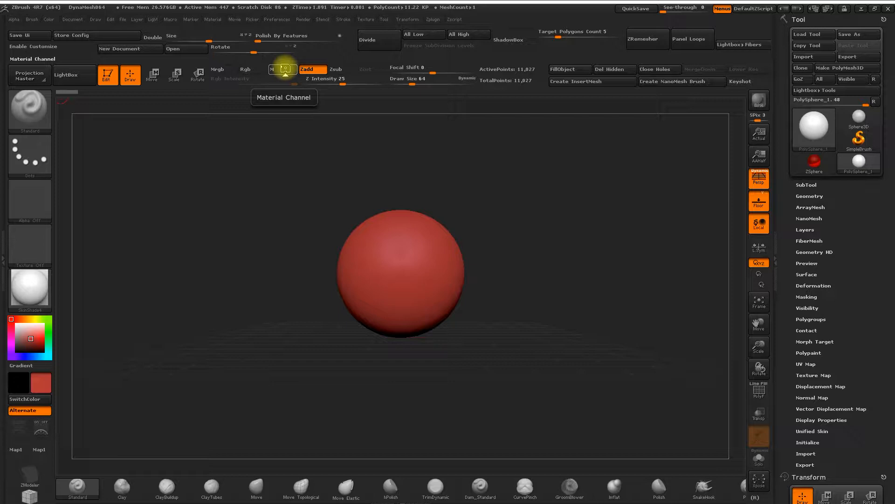
left_click(277, 20)
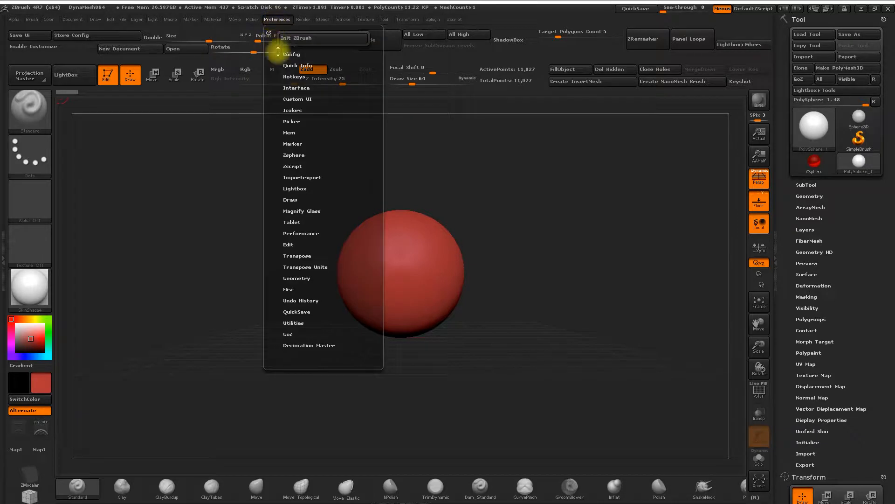
left_click(290, 55)
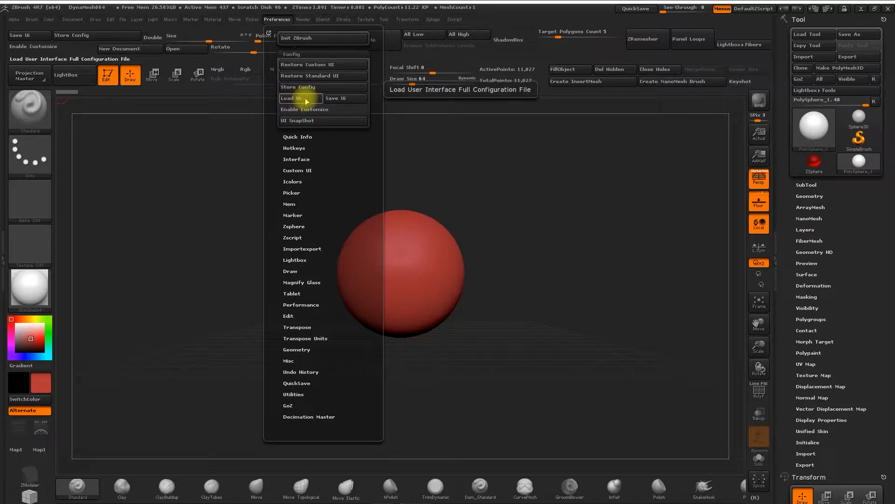
left_click(294, 99)
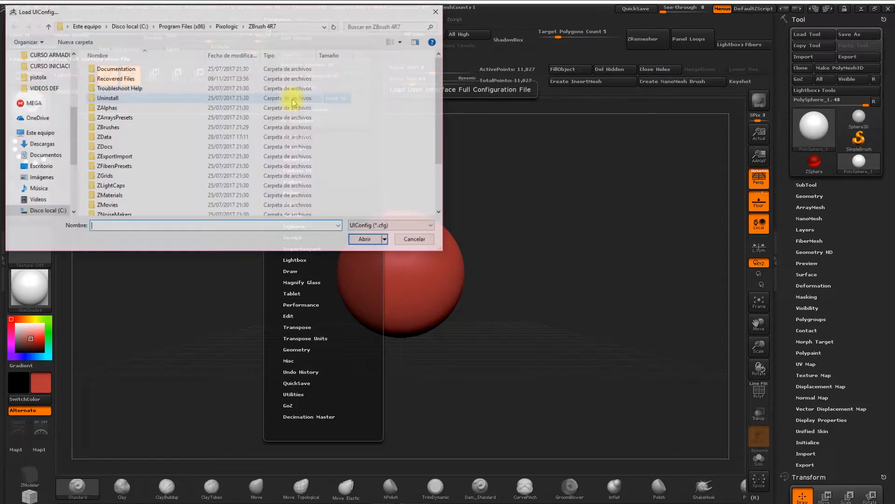
scroll(74, 131, "up", 5)
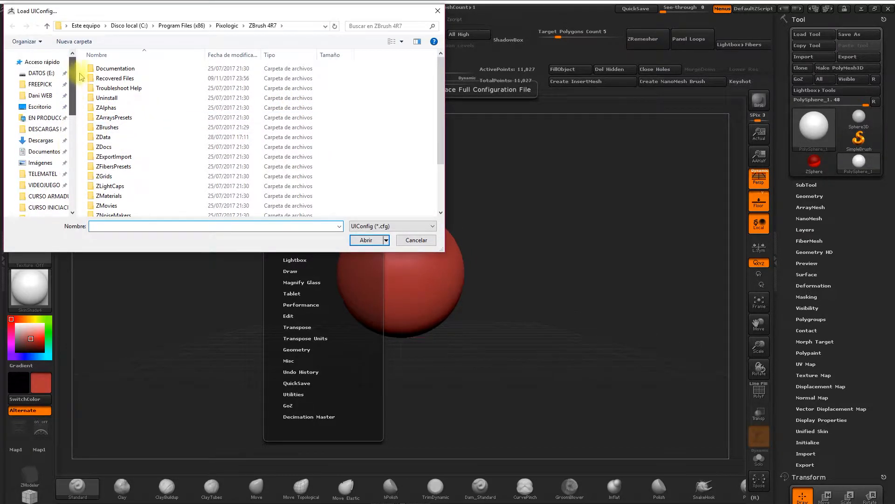
left_click(40, 106)
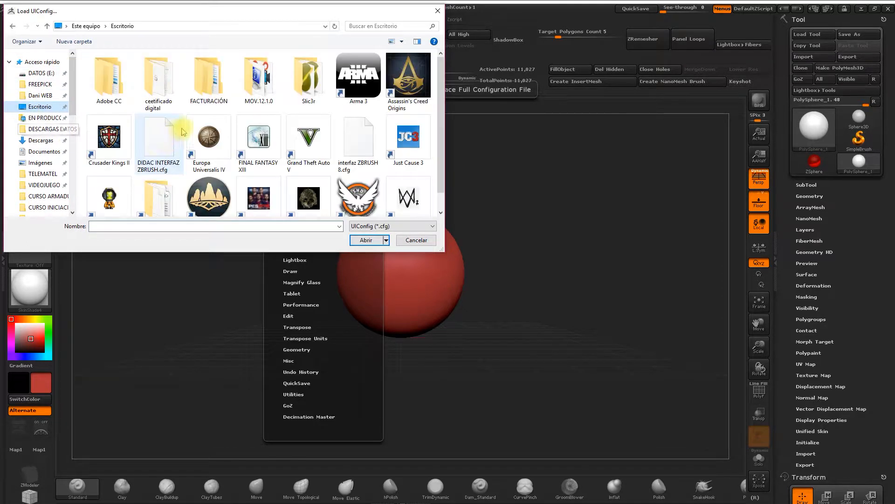
left_click(151, 152)
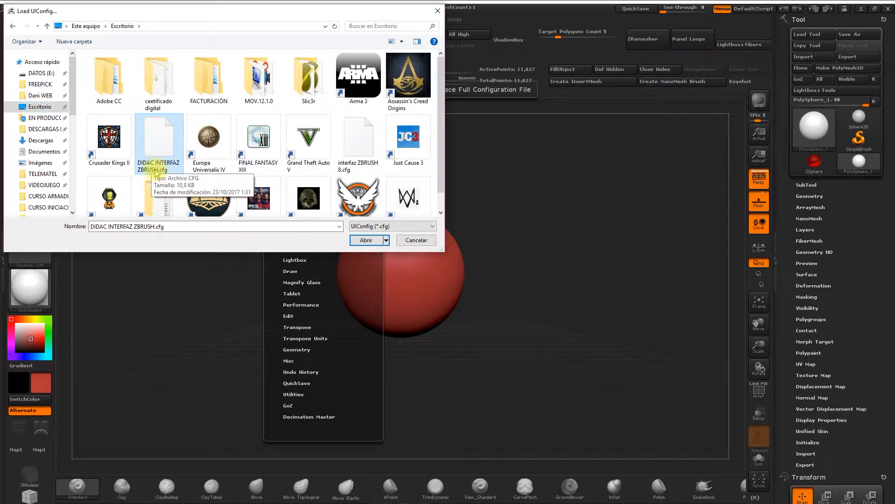
left_click(408, 241)
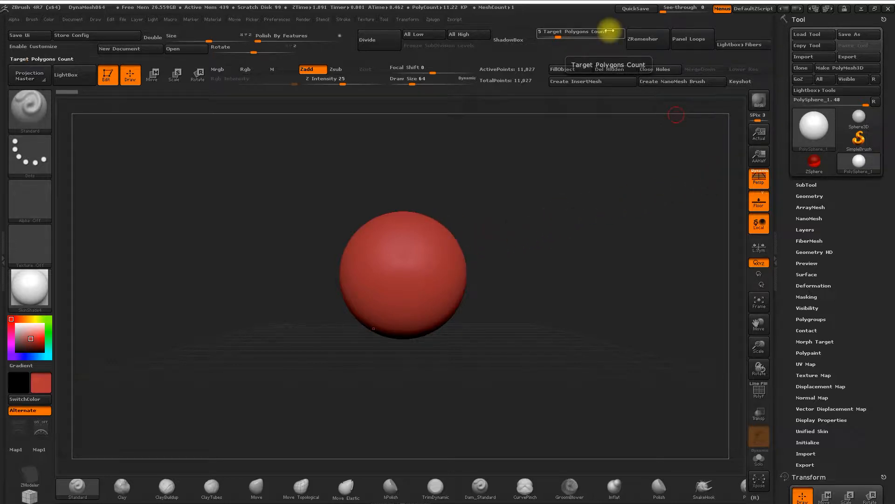
Step: Turn off the perspective view of the sphere and toggle X symmetry twice
left_click(759, 180)
left_click_drag(541, 167, 527, 188, "alt")
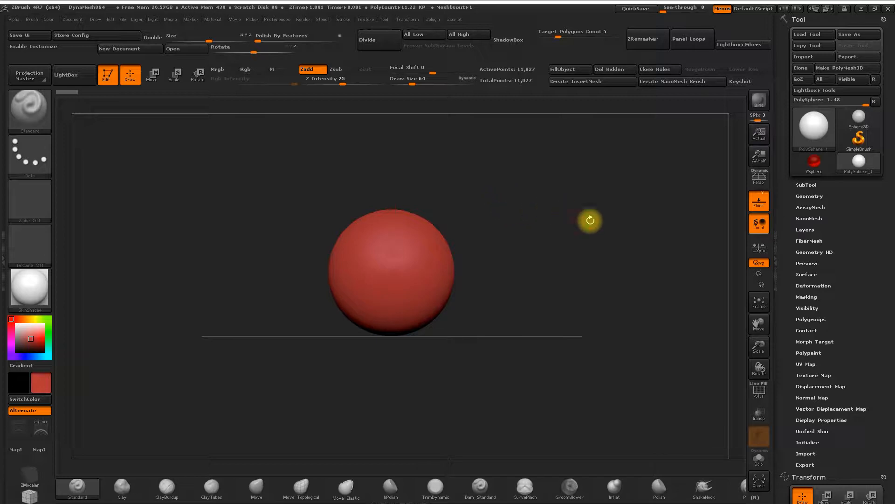
key("x")
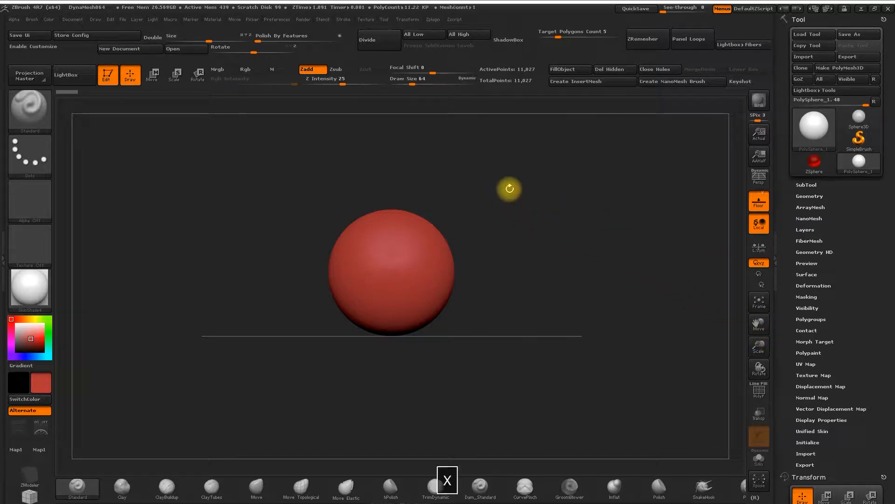
key("x")
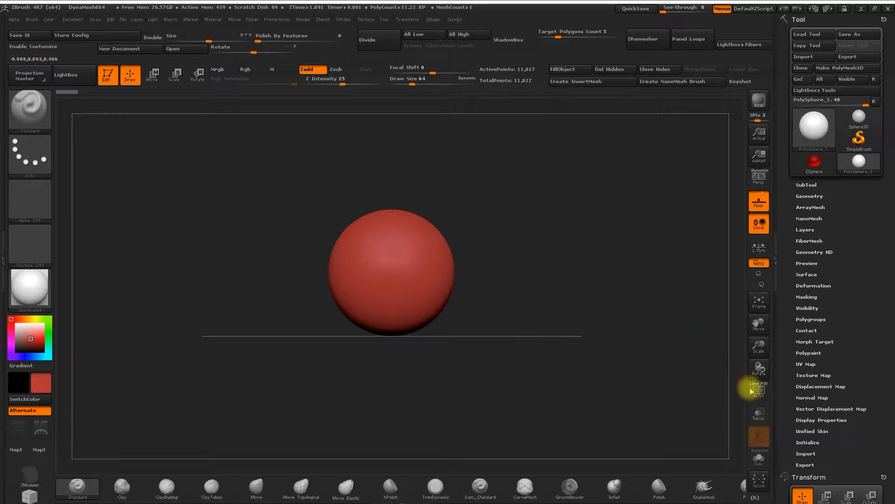
Step: Switch the sculpting symmetry from the X axis to the Y axis and sculpt a short vertical stroke near the sphere's top
left_click_drag(786, 402, 793, 363)
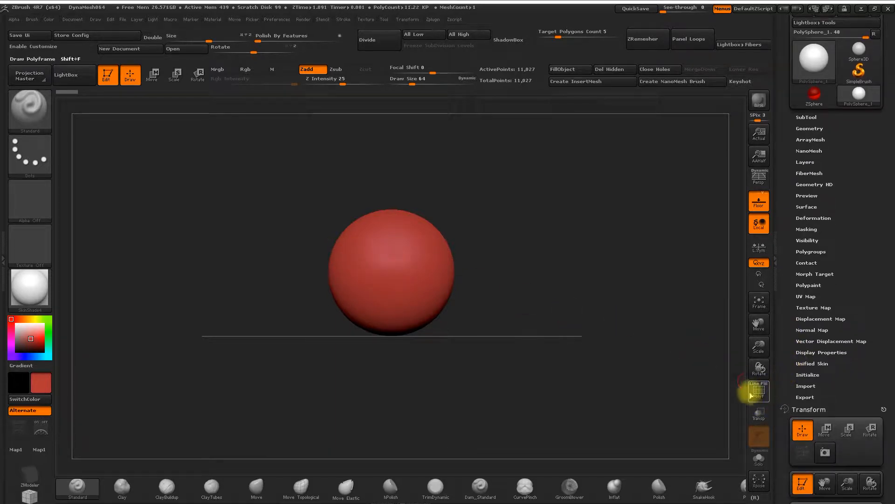
left_click(407, 19)
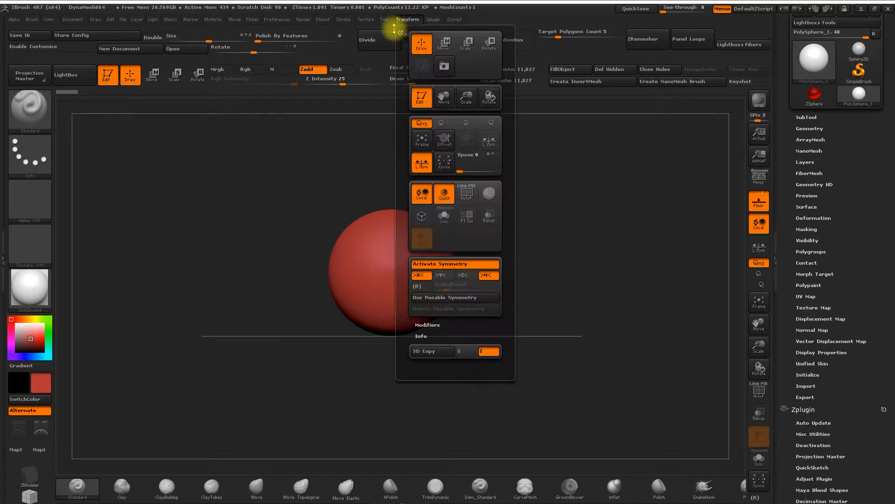
left_click(423, 278)
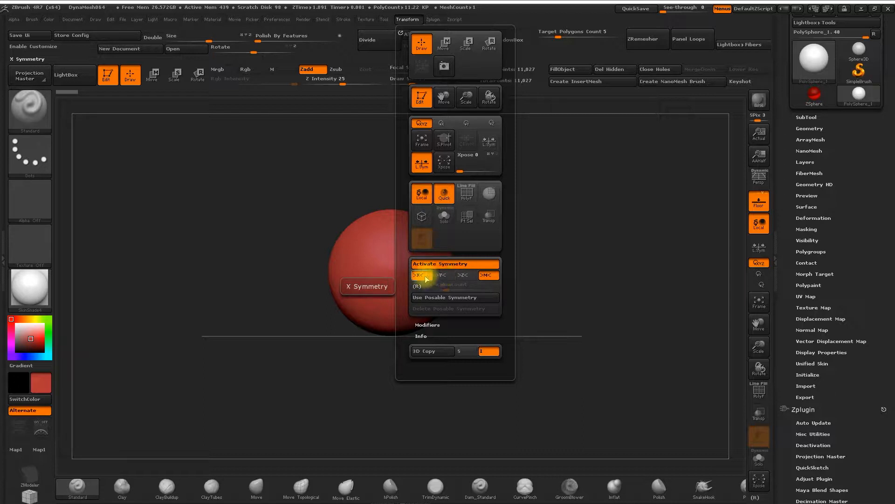
left_click(440, 277)
left_click(421, 275)
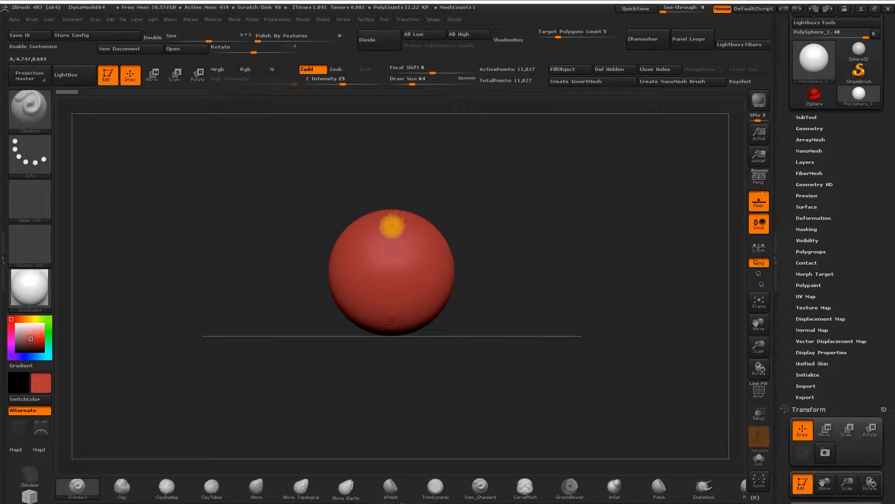
left_click_drag(390, 213, 385, 237)
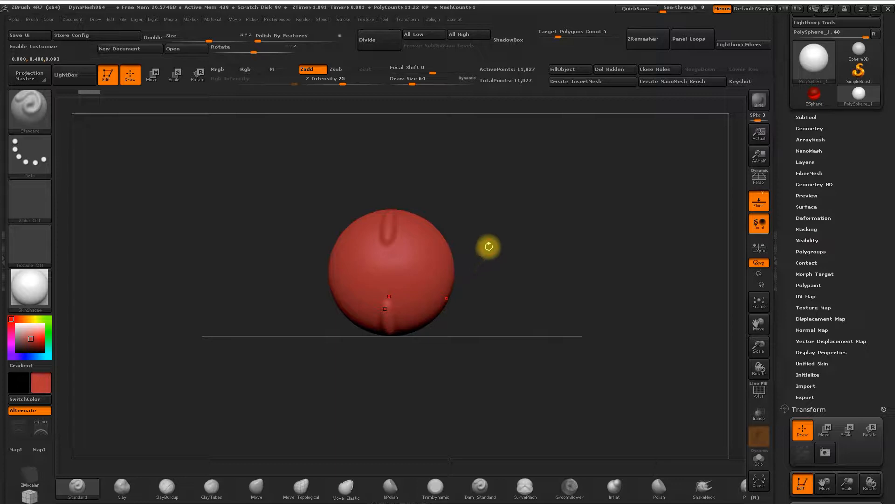
Step: Enable radial symmetry around the Y axis and sculpt spikes around the sphere's middle with the Standard brush
left_click(418, 19)
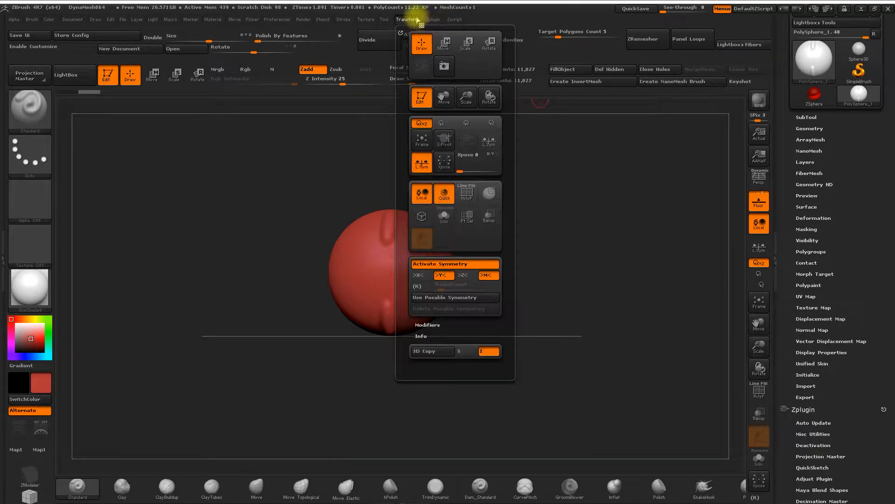
left_click(419, 286)
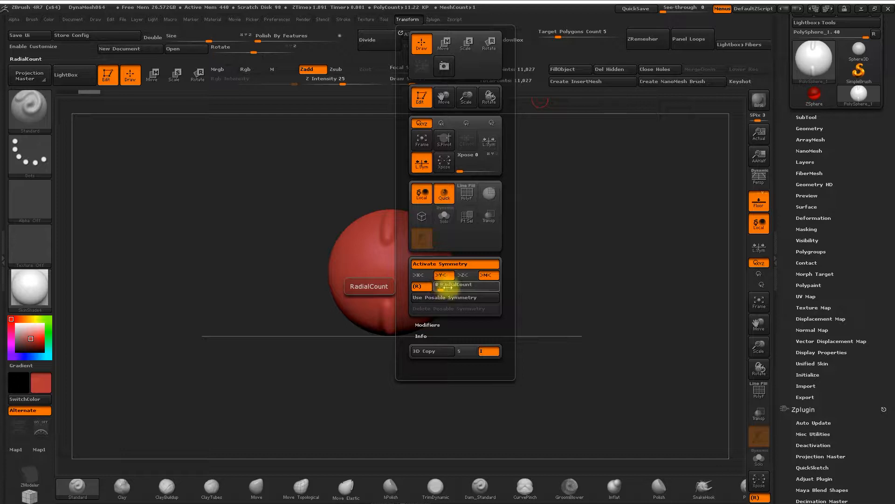
mouse_move(400, 271)
left_mouse_down()
mouse_move(383, 270)
mouse_move(397, 271)
left_mouse_up()
left_click_drag(498, 231, 508, 253)
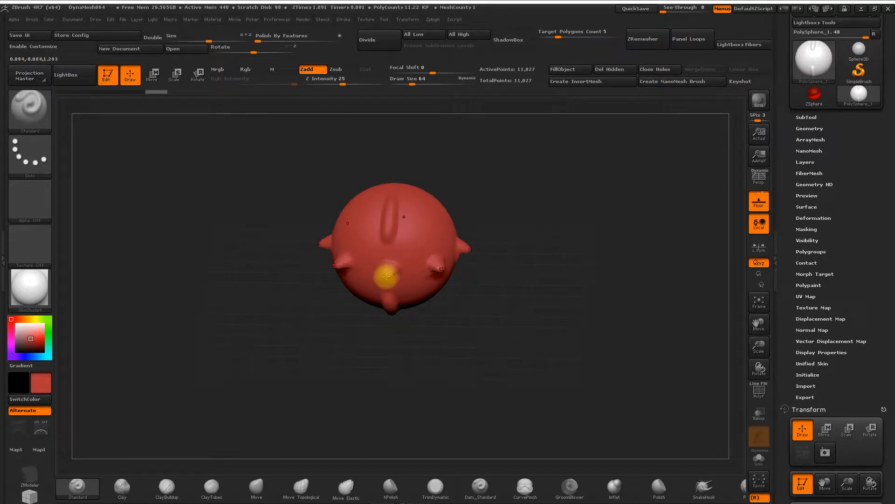
Step: Set the radial symmetry count to 16 and sculpt a raised band around the upper part of the sphere
left_click(410, 19)
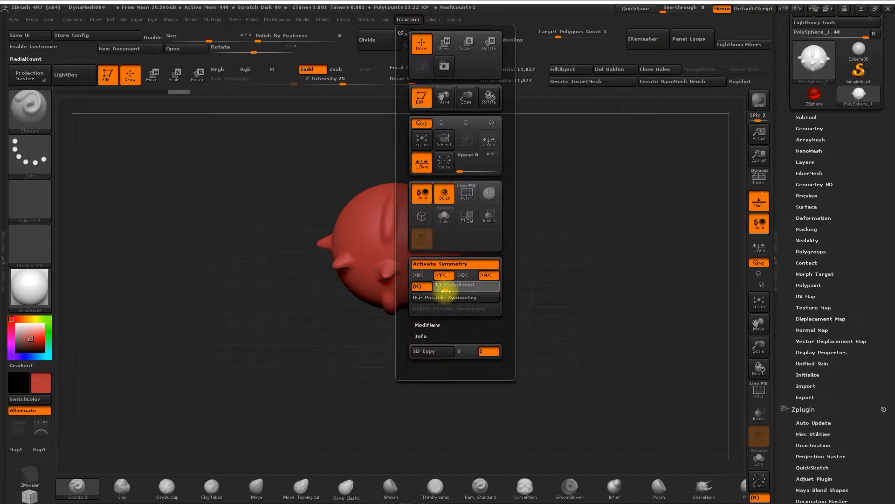
mouse_move(373, 224)
left_mouse_down()
mouse_move(366, 209)
mouse_move(390, 222)
mouse_move(361, 214)
mouse_move(422, 214)
left_mouse_up()
mouse_move(526, 195)
left_mouse_down()
mouse_move(537, 172)
mouse_move(520, 203)
left_mouse_up()
left_click_drag(544, 170, 536, 218)
Step: Undo all the strokes sculpted on the sphere
key("ctrl+z")
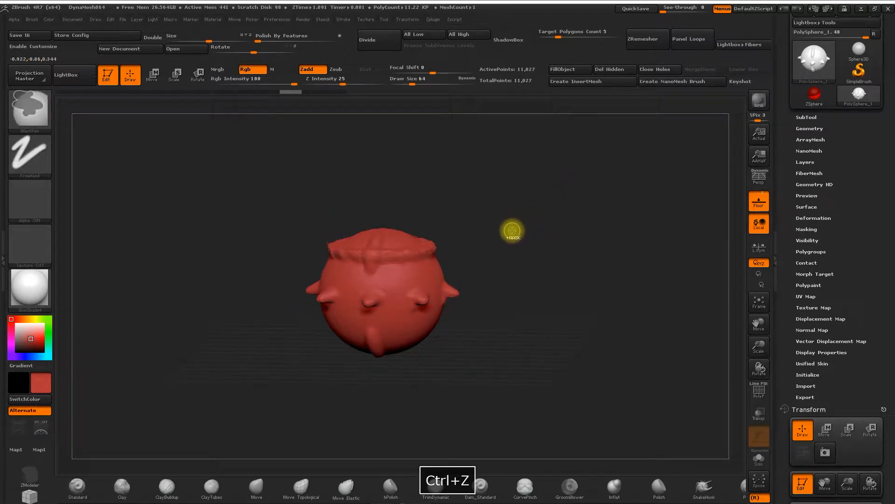
key("ctrl+z")
key("ctrl+z")
key("ctrl+z")
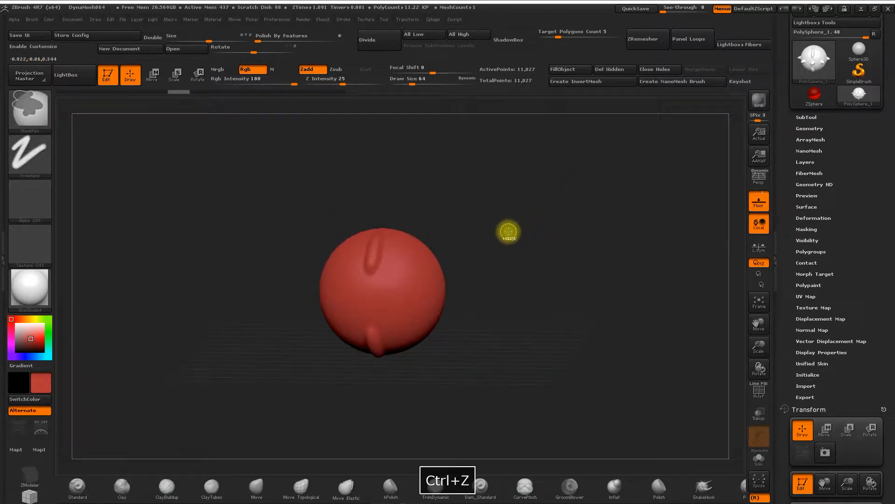
key("ctrl+z")
left_click_drag(508, 231, 513, 254)
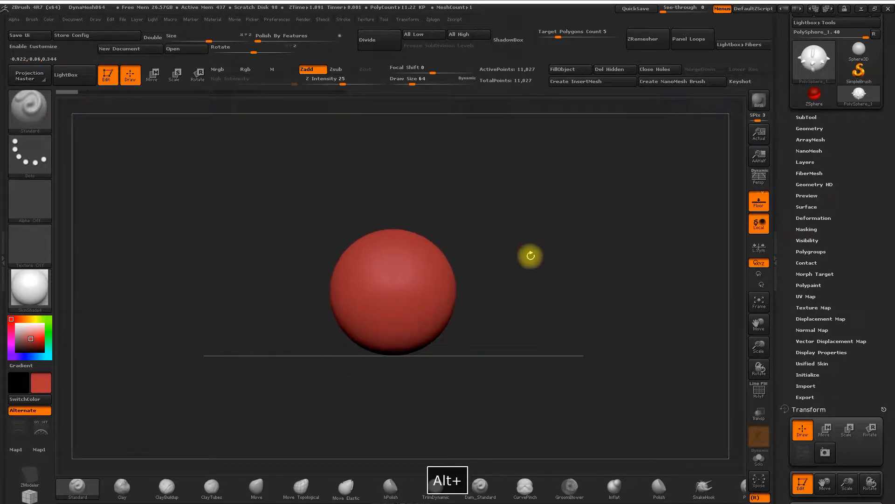
left_click_drag(450, 166, 462, 180, "alt")
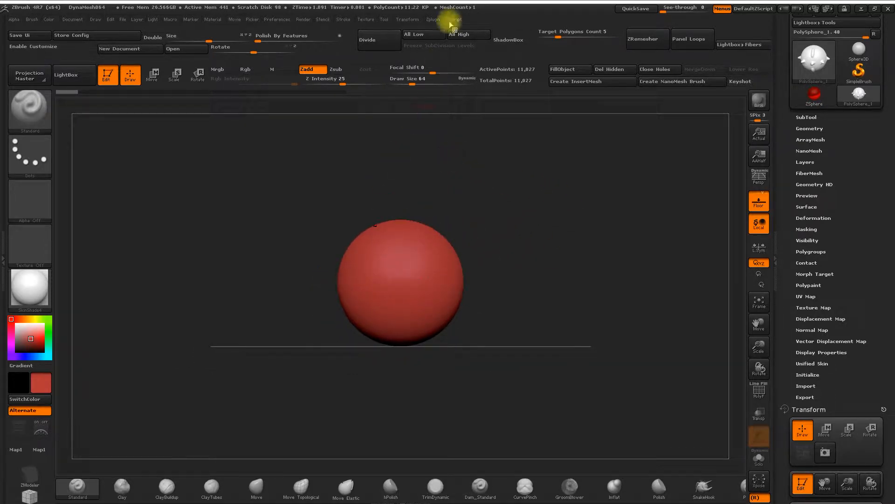
Step: Turn off radial symmetry and switch the symmetry axis from Y back to X
left_click(407, 19)
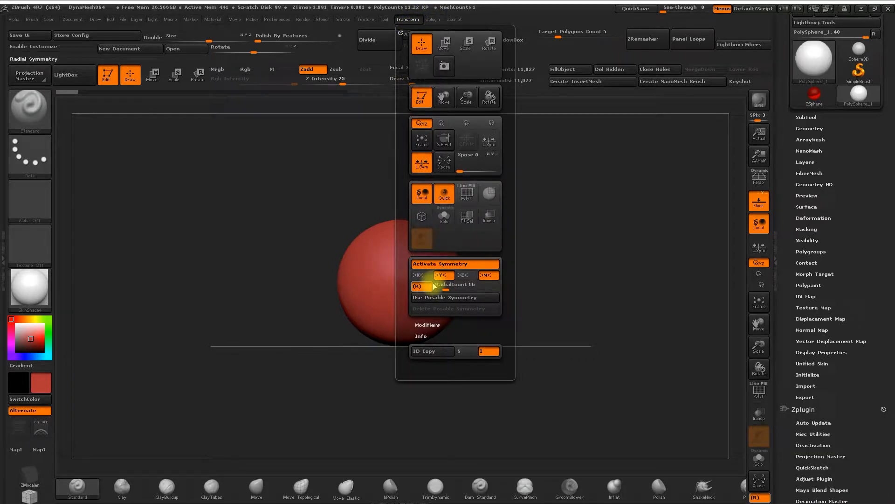
left_click(418, 288)
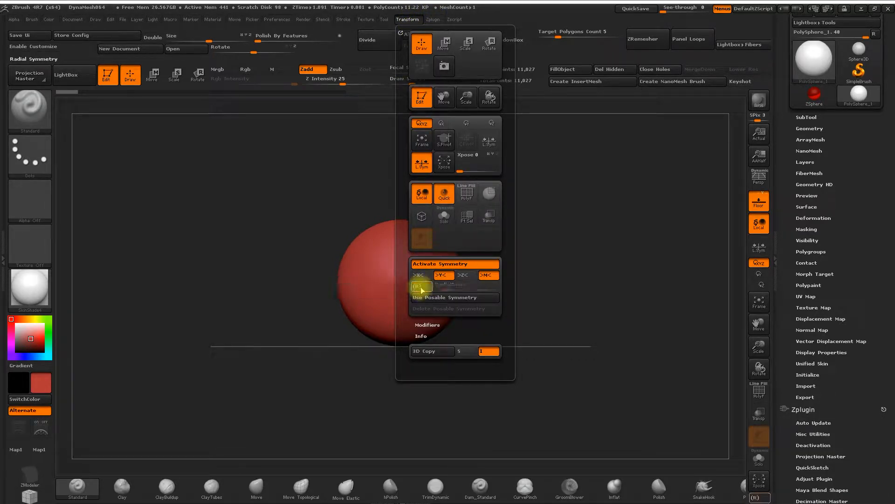
left_click(430, 277)
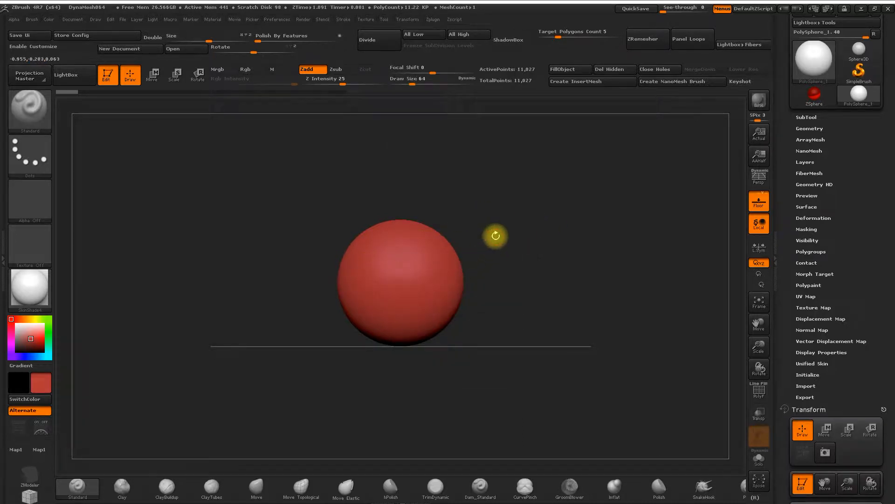
left_click_drag(494, 236, 470, 219, "alt")
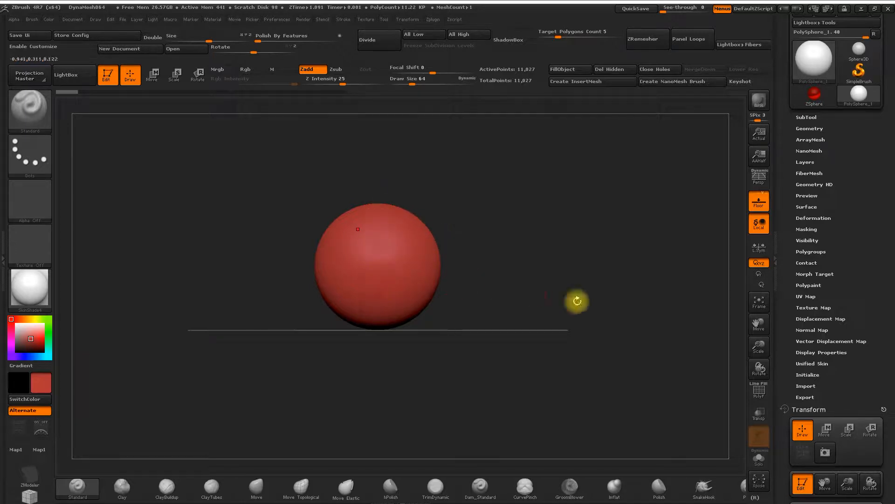
Step: Display the polygon wireframe on the sphere and enlarge it in the view to inspect the mesh
left_click(758, 393)
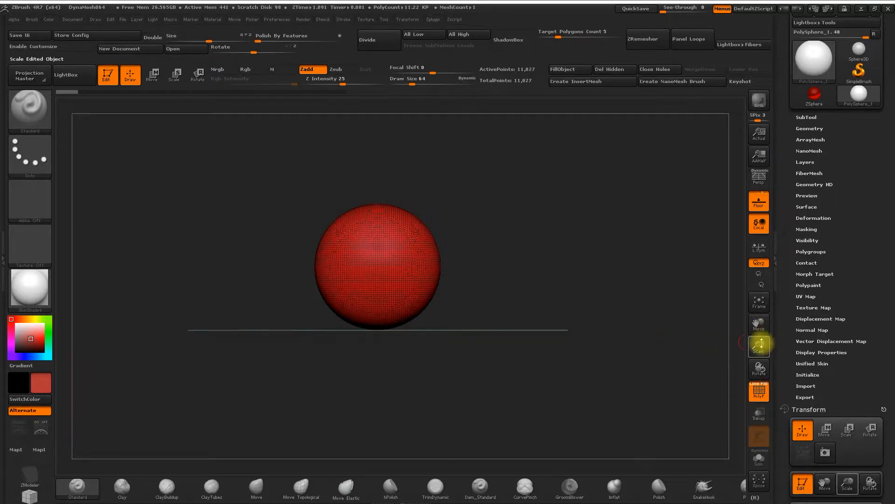
left_click_drag(759, 343, 732, 410)
left_click_drag(619, 258, 591, 244, "alt")
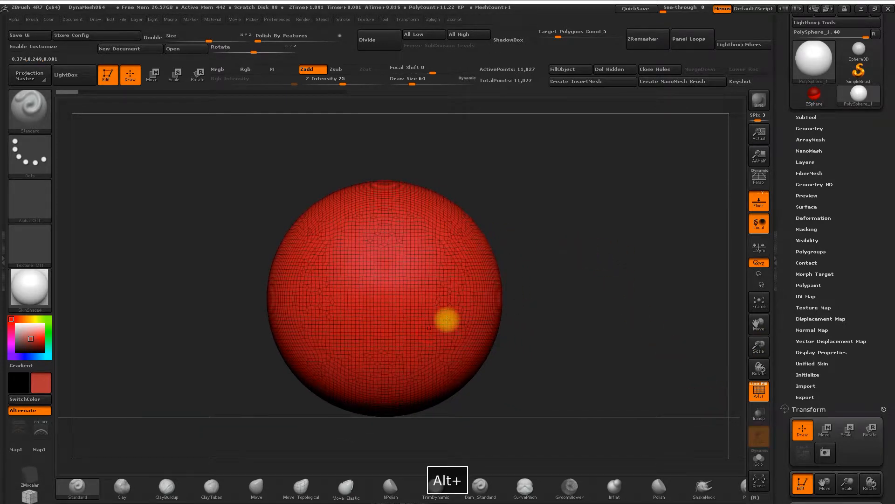
left_click_drag(586, 328, 548, 314, "alt")
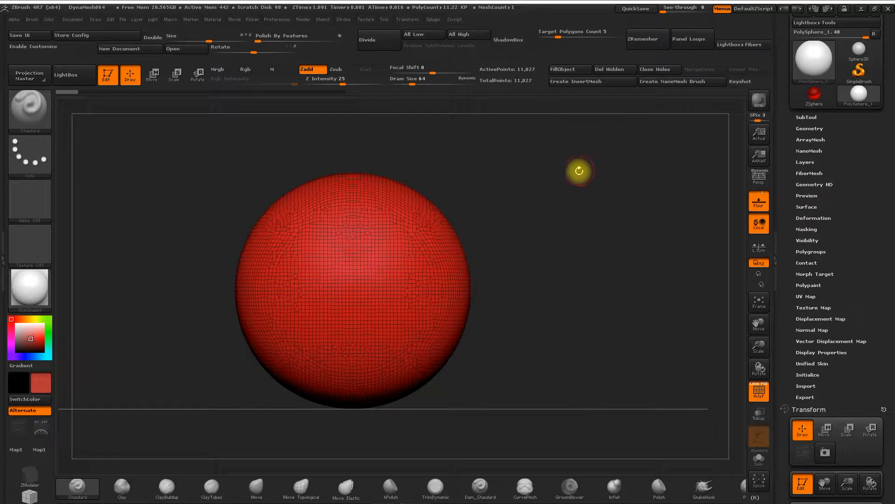
scroll(788, 262, "down", 8)
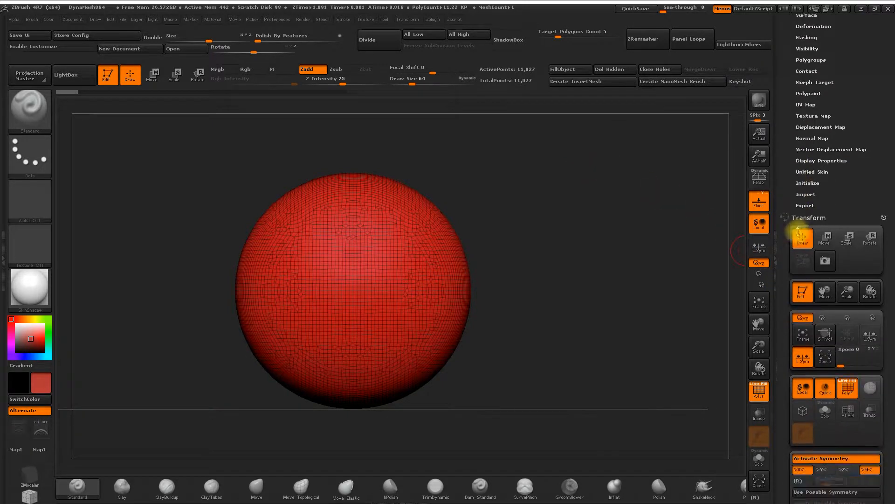
Step: Insert a Sphere3D as a new subtool below the existing polysphere
scroll(798, 212, "up", 5)
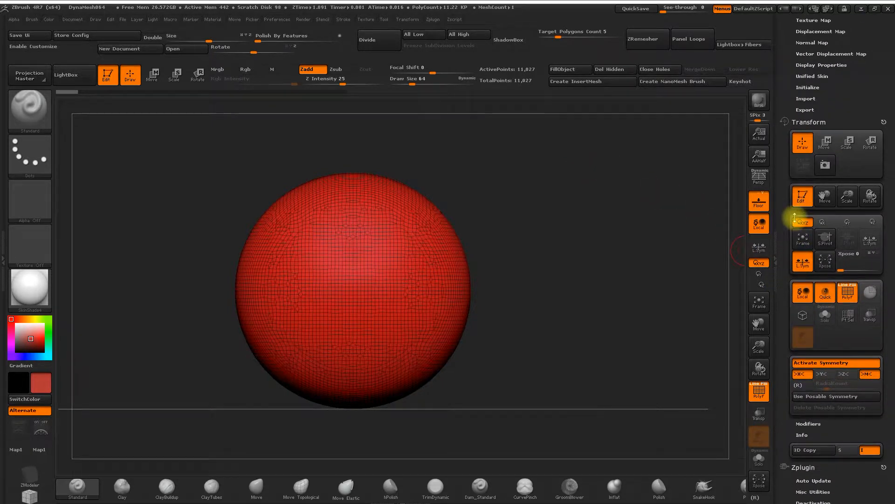
left_click_drag(787, 255, 784, 278)
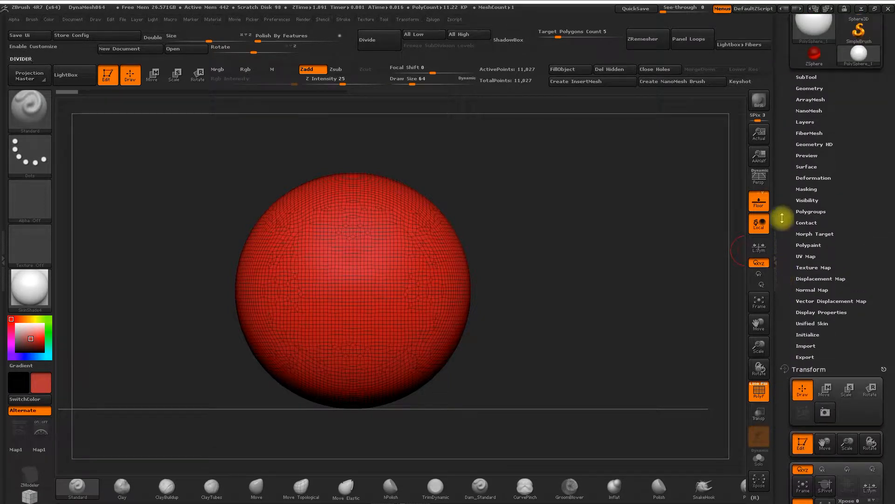
left_click(807, 77)
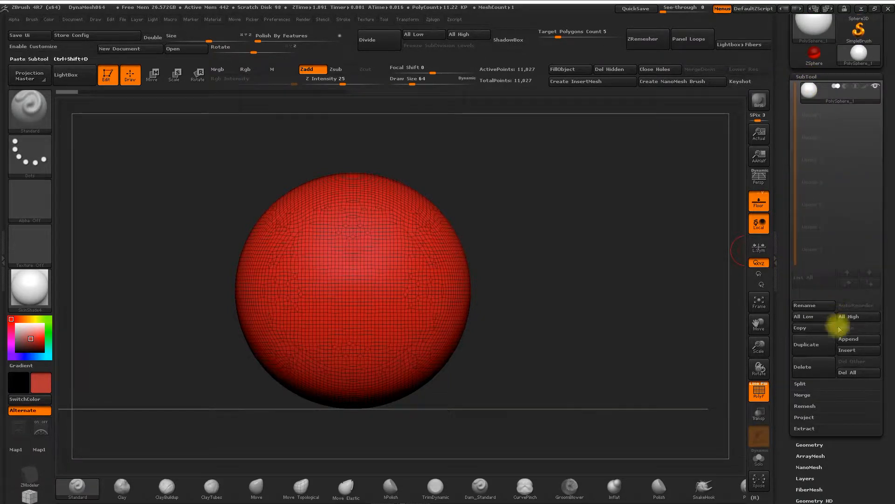
left_click(848, 351)
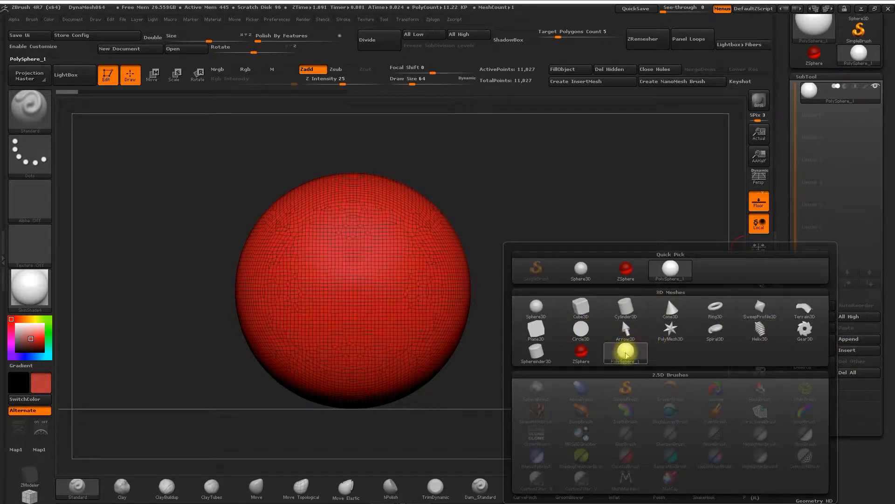
left_click(538, 310)
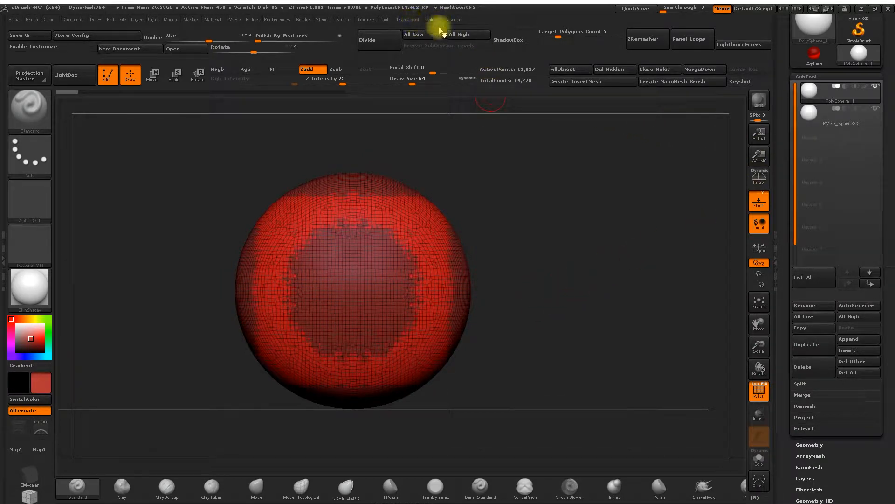
Step: Delete the original PolySphere_1 subtool and confirm the removal
key("ctrl+z")
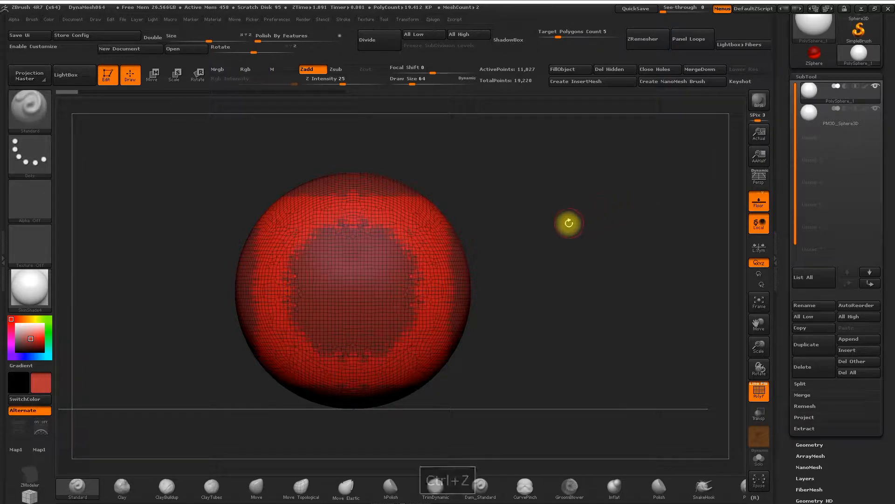
left_click(803, 367)
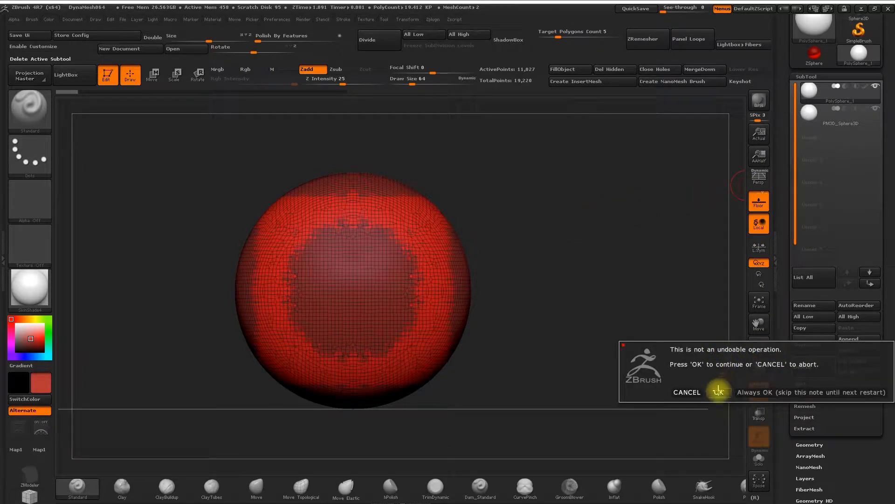
left_click(718, 392)
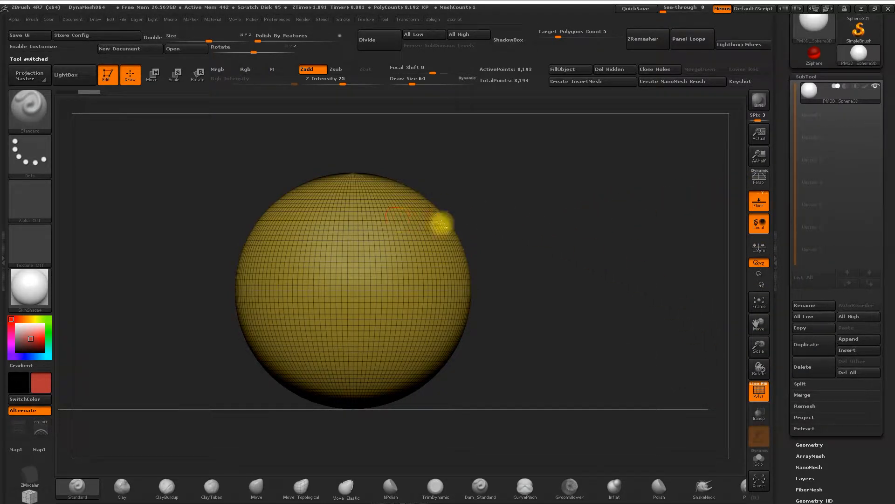
Step: Set the draw size to 149 and pull the sphere's upper right side into a long tapering horn with the Move Elastic brush
left_click_drag(500, 221, 480, 219, "alt")
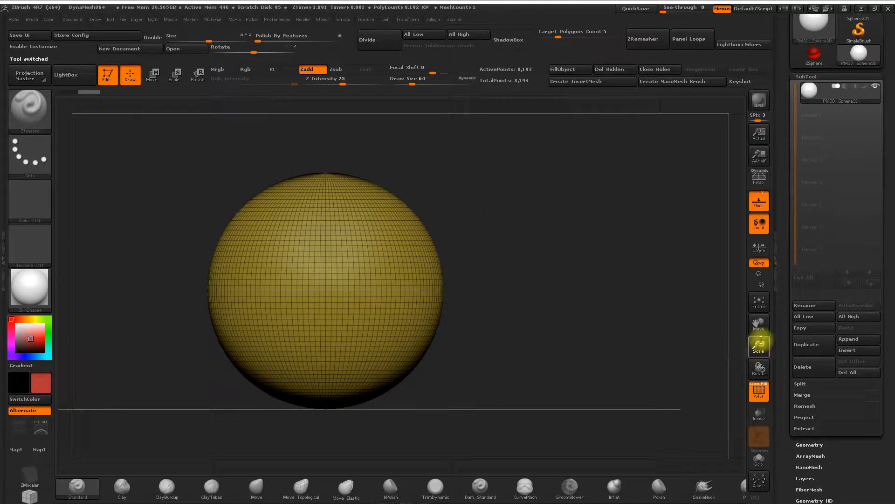
left_click_drag(758, 345, 700, 299)
mouse_move(500, 203)
left_mouse_down("alt")
mouse_move(522, 250)
mouse_move(474, 202)
mouse_move(479, 191)
left_mouse_up("alt")
key("space")
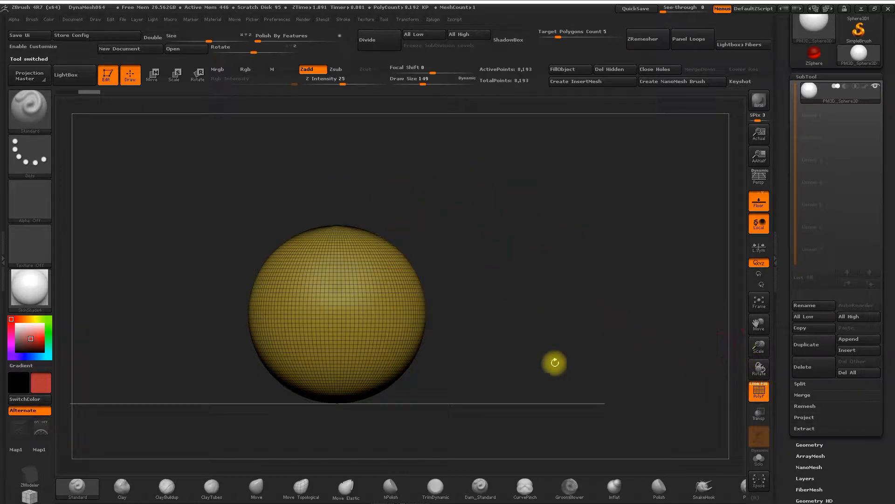
left_click(301, 486)
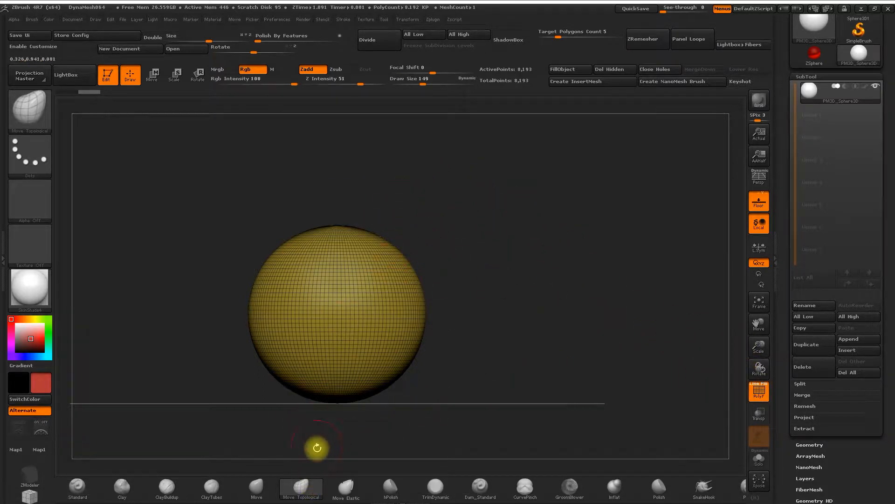
left_click(345, 487)
left_click_drag(400, 253, 454, 215)
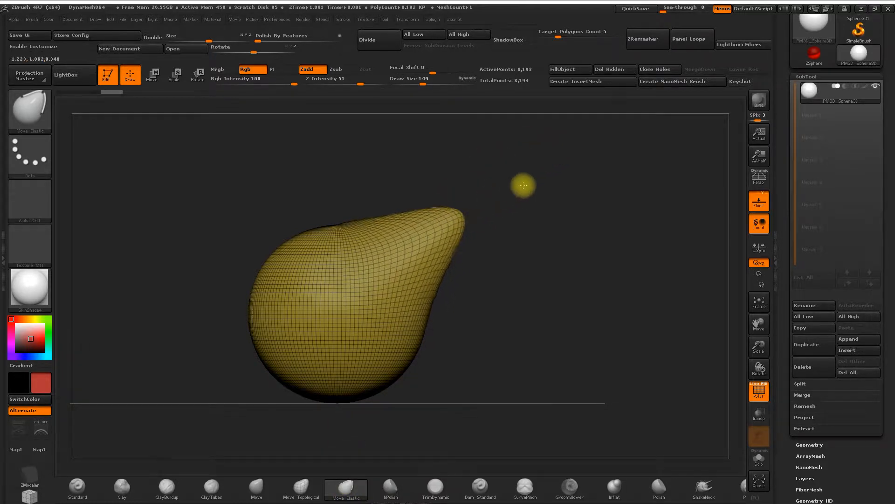
left_click_drag(514, 189, 553, 169)
left_click_drag(497, 200, 667, 151)
mouse_move(519, 189)
left_mouse_down()
mouse_move(674, 146)
mouse_move(596, 170)
mouse_move(657, 145)
left_mouse_up()
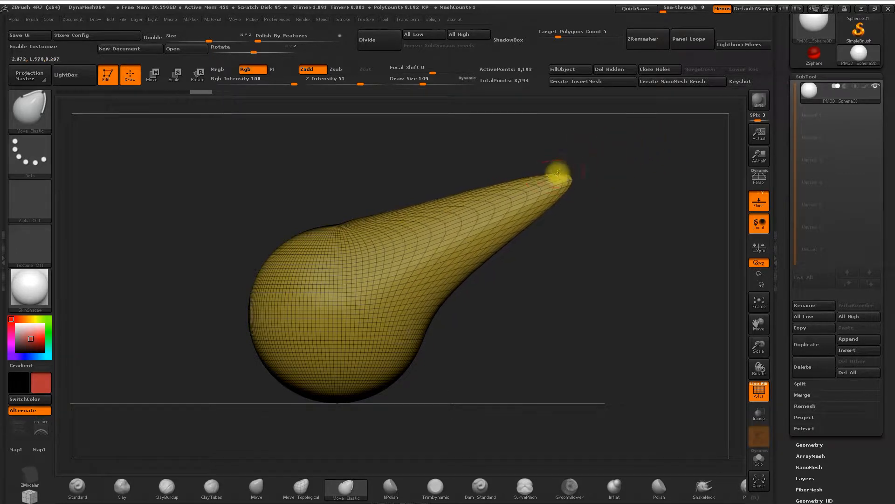
left_click_drag(511, 236, 600, 420)
mouse_move(575, 193)
left_mouse_down()
mouse_move(685, 146)
mouse_move(616, 170)
mouse_move(644, 158)
left_mouse_up()
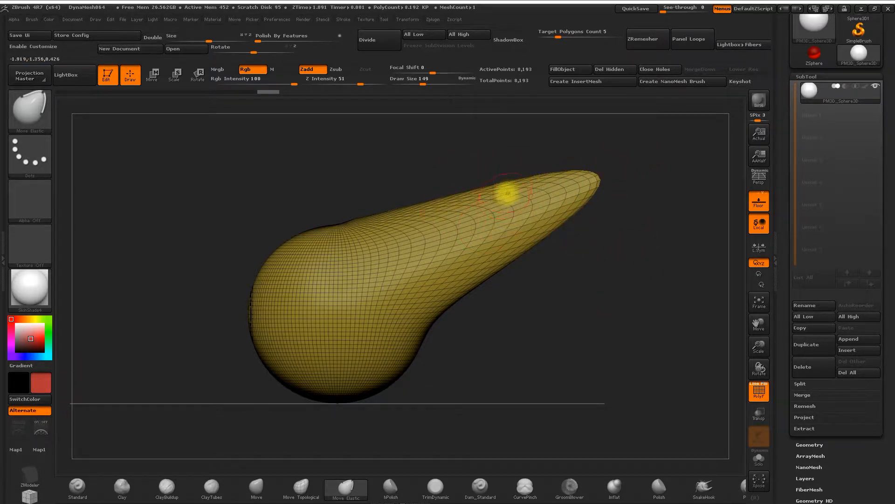
Step: Apply DynaMesh to the stretched shape at resolution 128 to redistribute its polygons evenly
scroll(795, 303, "down", 5)
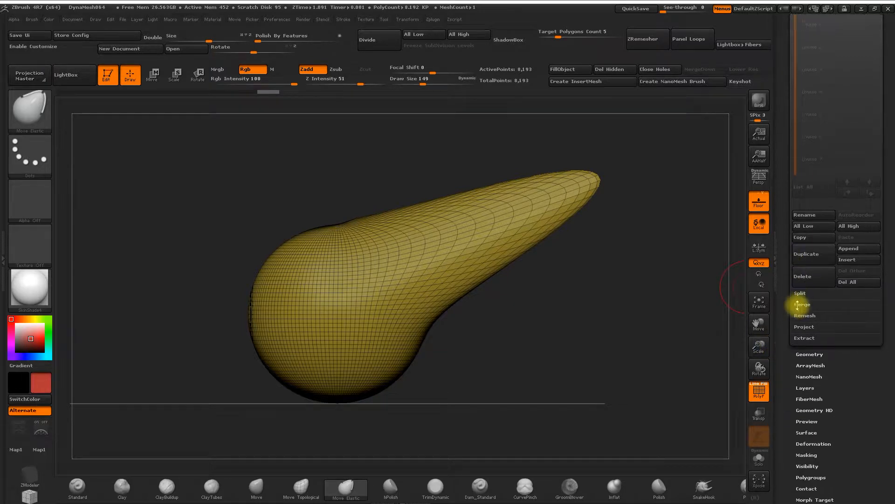
left_click(799, 313)
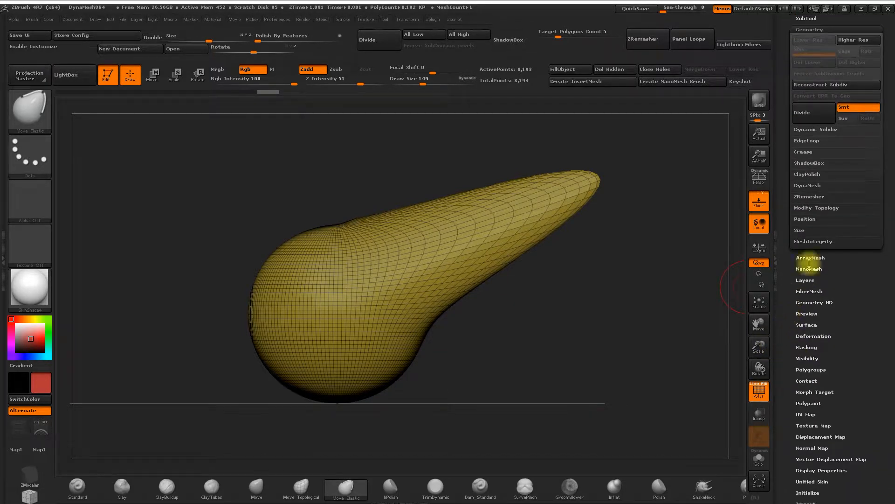
left_click(808, 185)
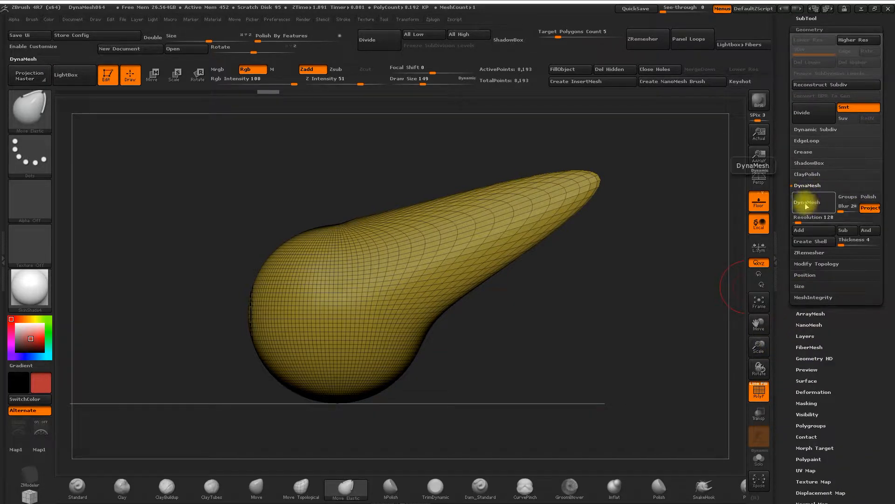
left_click(810, 207)
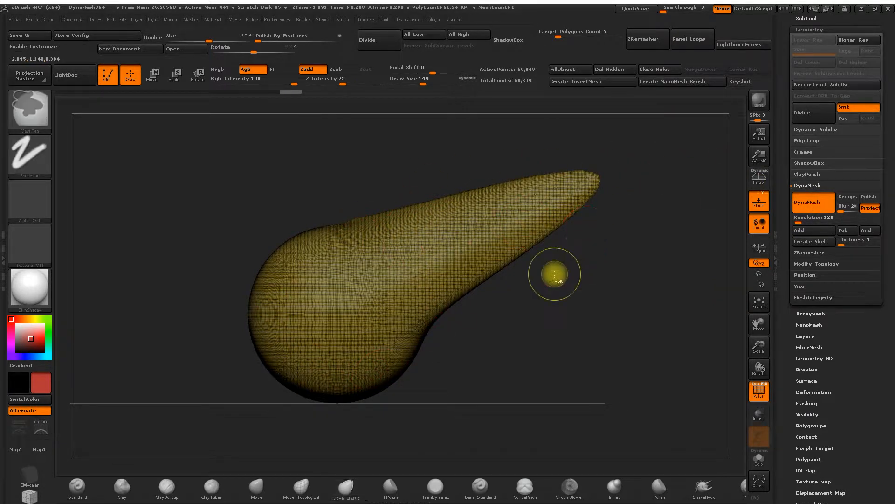
Step: Undo the DynaMesh and all the pulls that stretched the sphere
key("ctrl+z")
key("ctrl+z")
key("ctrl+z")
key("ctrl+z")
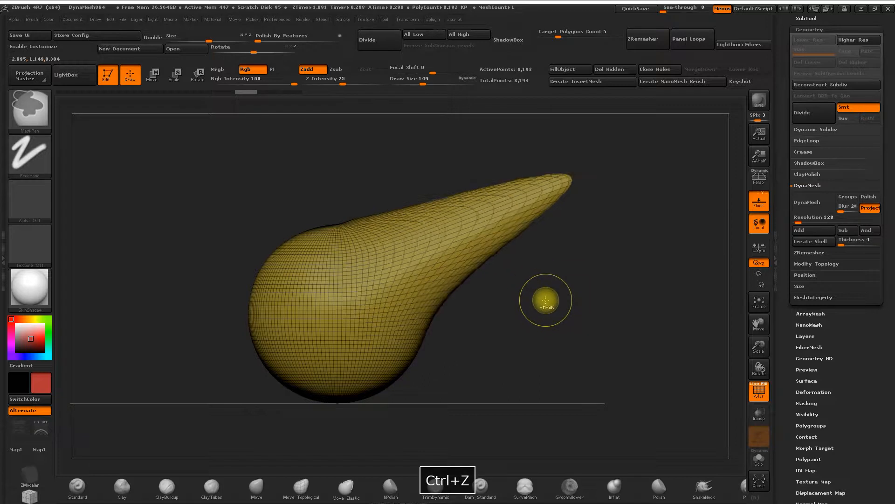
key("ctrl+z")
key("ctrl+z")
key("ctrl+z")
key("ctrl+z")
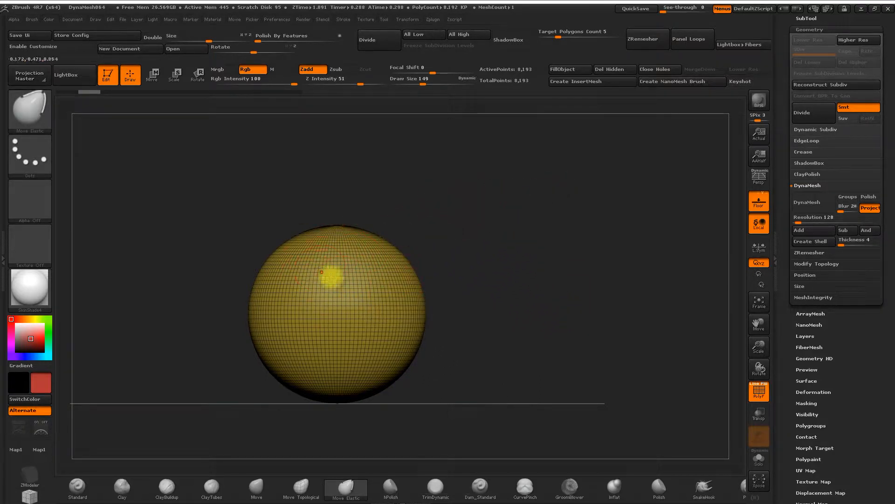
Step: Enable DynaMesh on the plain sphere at resolution 128 and hide the polygon wireframe
left_click(807, 205)
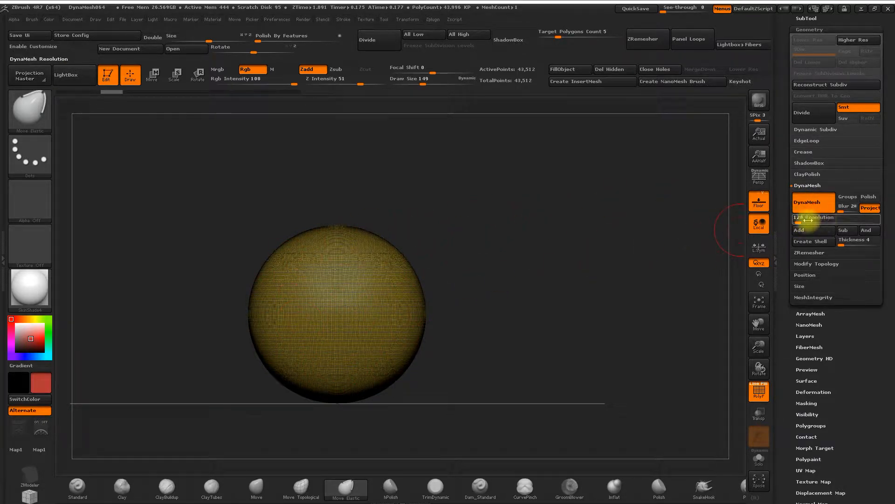
left_click_drag(466, 208, 604, 195, "alt")
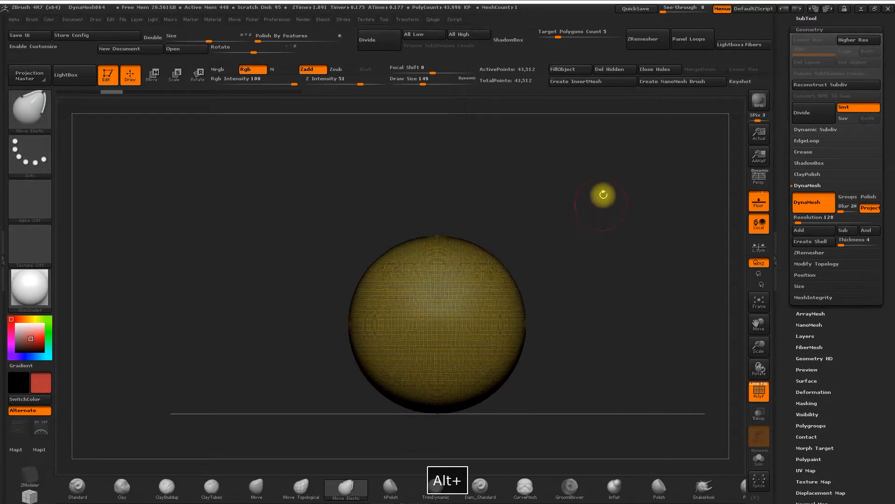
left_click(759, 391)
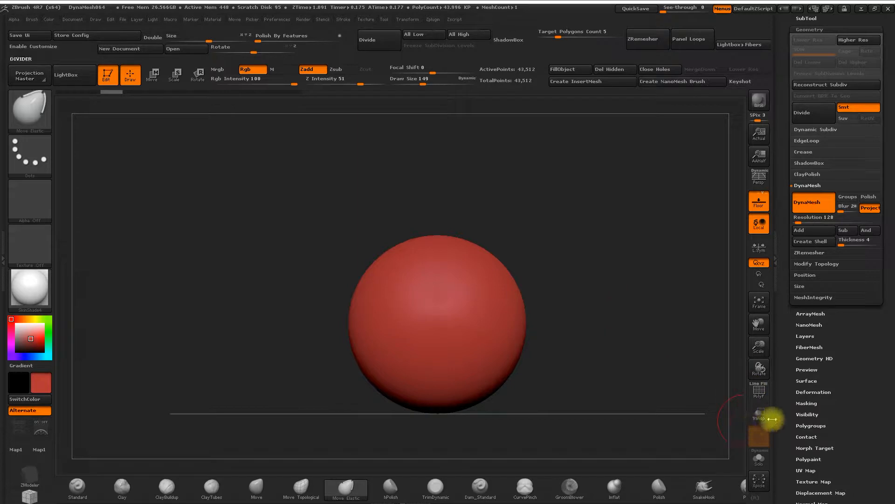
left_click_drag(573, 241, 557, 218, "alt")
left_click_drag(756, 349, 729, 352)
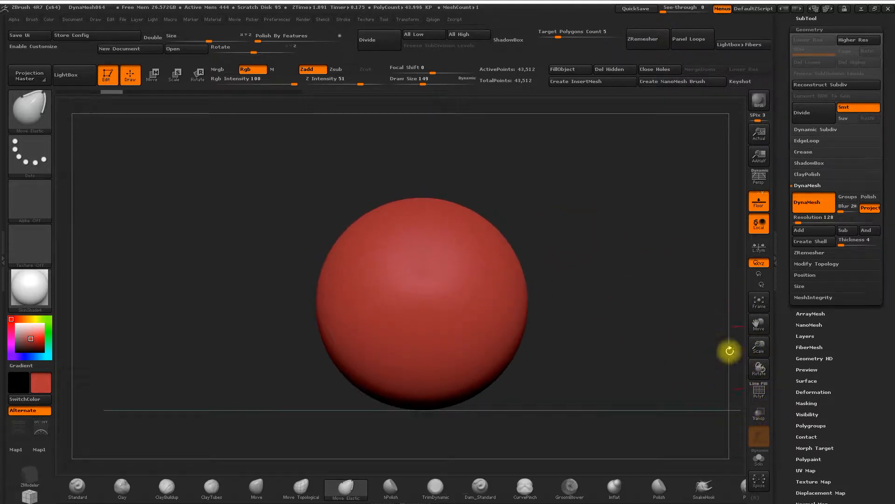
left_click_drag(542, 299, 526, 276, "alt")
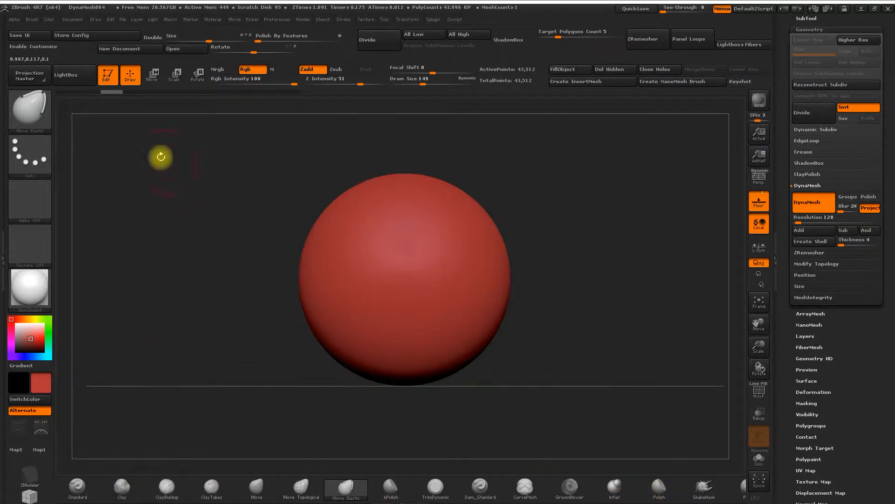
Step: Sculpt a raised vertical nose ridge down the sphere's front centre using the Standard brush at draw size 90 with X symmetry
left_click(39, 113)
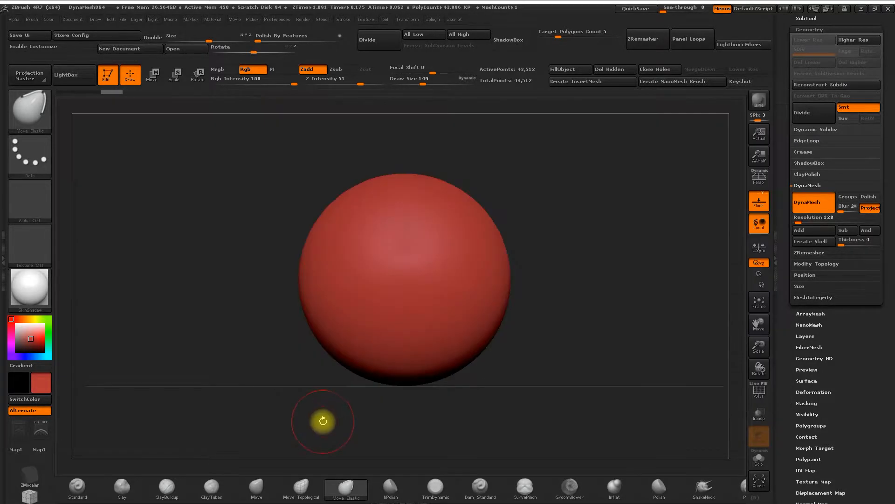
key("space")
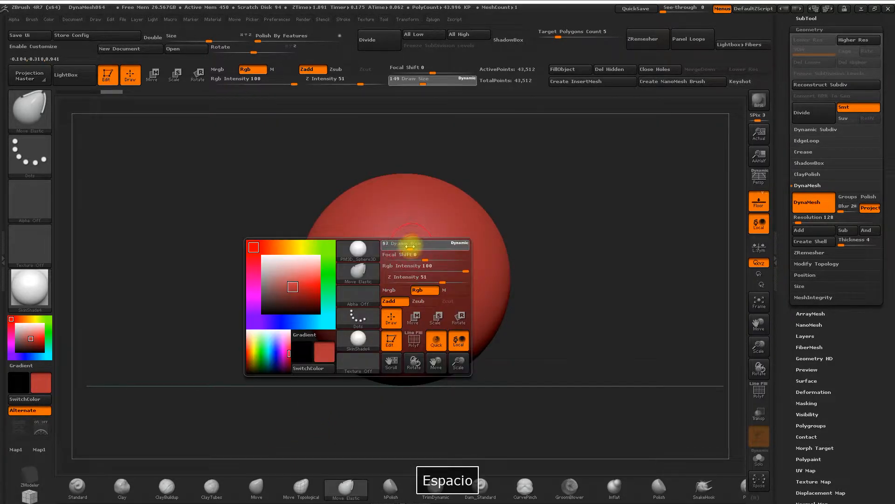
left_click(79, 490)
left_click(78, 489)
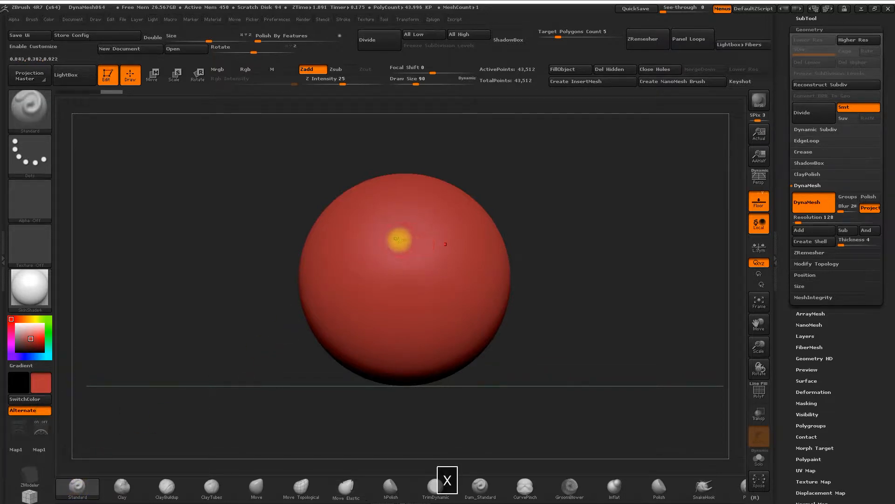
mouse_move(403, 242)
left_mouse_down()
mouse_move(394, 321)
mouse_move(402, 208)
mouse_move(412, 332)
mouse_move(402, 344)
mouse_move(393, 328)
mouse_move(402, 285)
mouse_move(401, 323)
left_mouse_up()
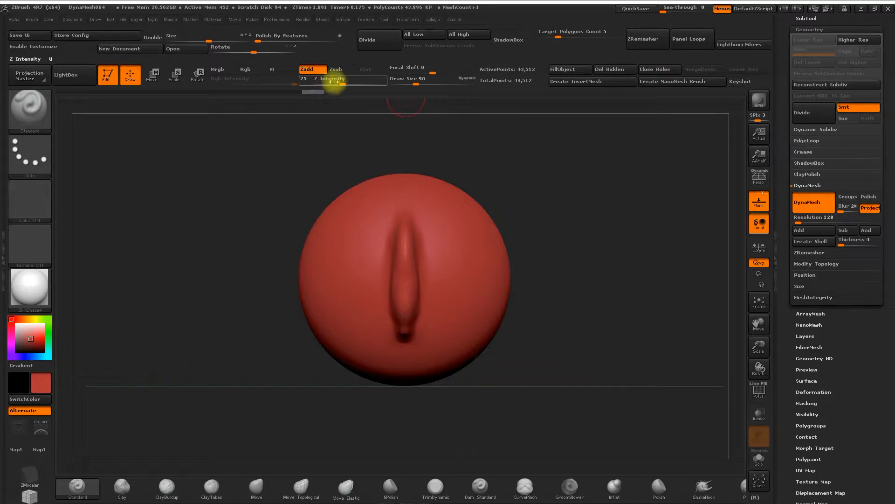
Step: Lower the Z Intensity to 12, widen the lower end of the nose ridge and check its profile from the side
left_click_drag(340, 82, 331, 83)
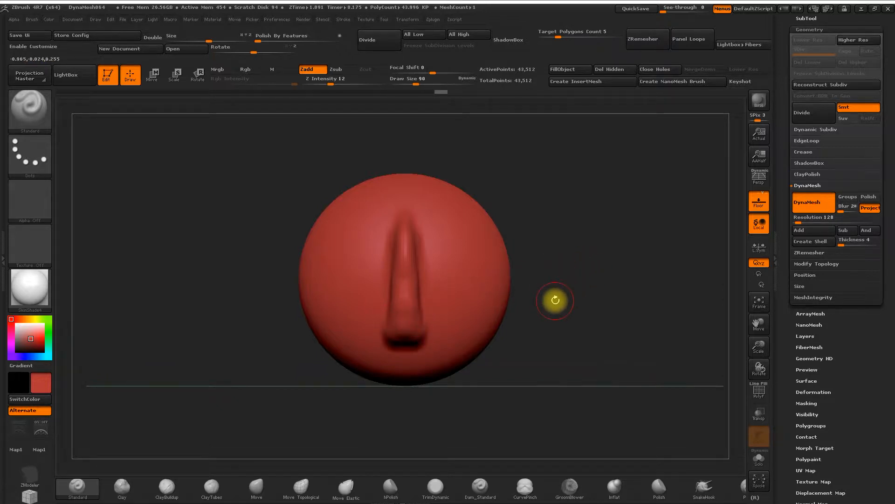
left_click_drag(558, 302, 536, 307)
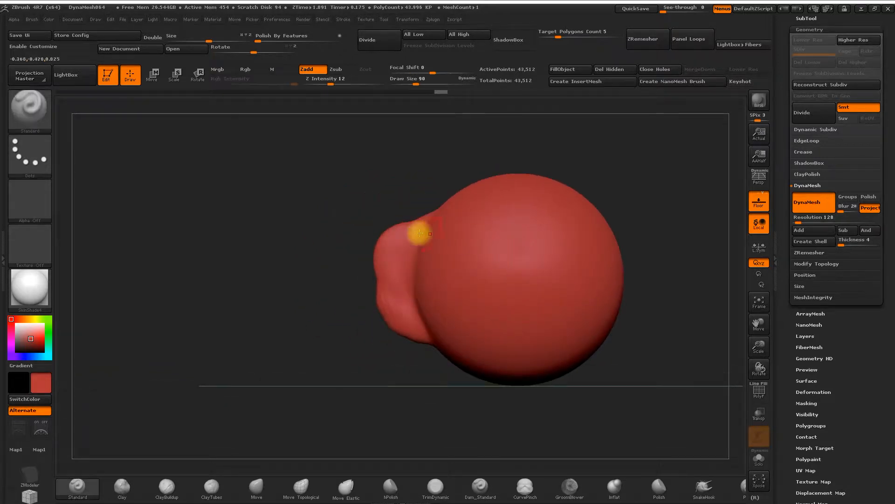
mouse_move(290, 175)
left_mouse_down()
mouse_move(324, 192)
mouse_move(348, 184)
left_mouse_up()
left_click_drag(585, 205, 540, 202)
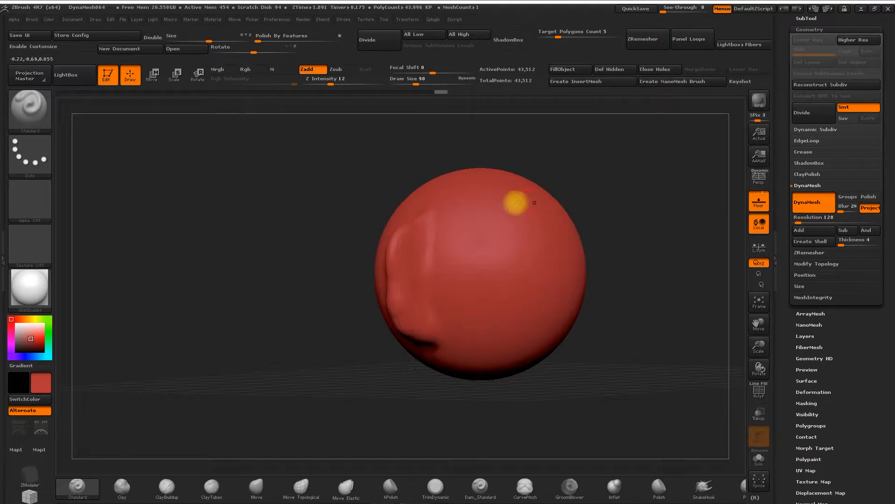
left_click_drag(309, 206, 385, 285)
left_click_drag(311, 275, 407, 254)
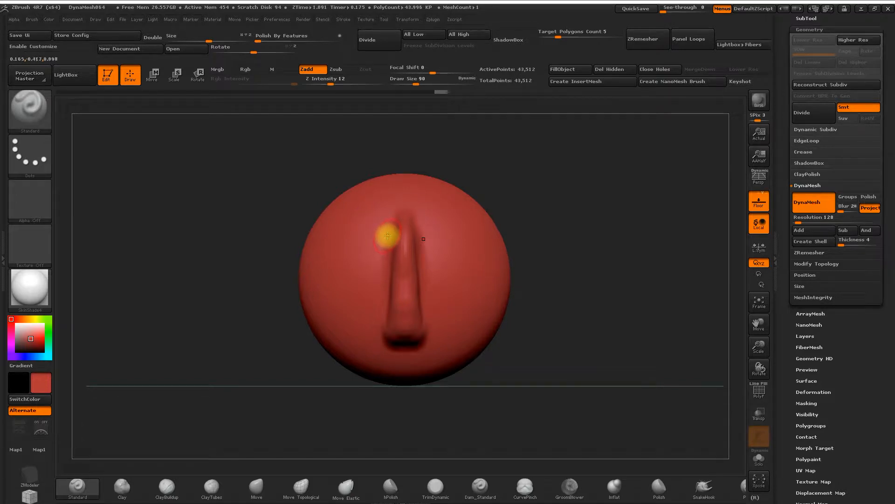
Step: Smooth the nose ridge and build up a rounded nostril wing on each side of its lower end
key("shift")
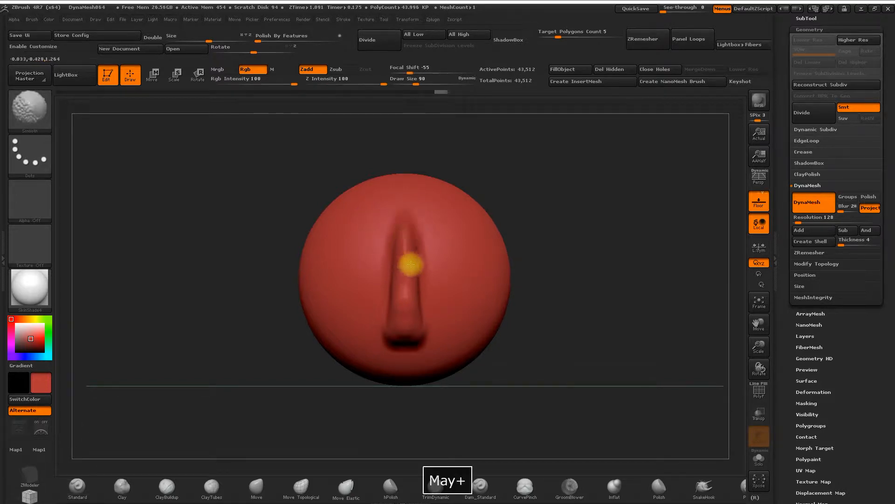
mouse_move(403, 274)
left_mouse_down("shift")
mouse_move(530, 176)
mouse_move(419, 233)
mouse_move(426, 208)
left_mouse_up("shift")
left_click_drag(336, 253, 406, 268)
mouse_move(373, 294)
left_mouse_down()
mouse_move(357, 290)
mouse_move(380, 287)
left_mouse_up()
left_click_drag(586, 288, 526, 225)
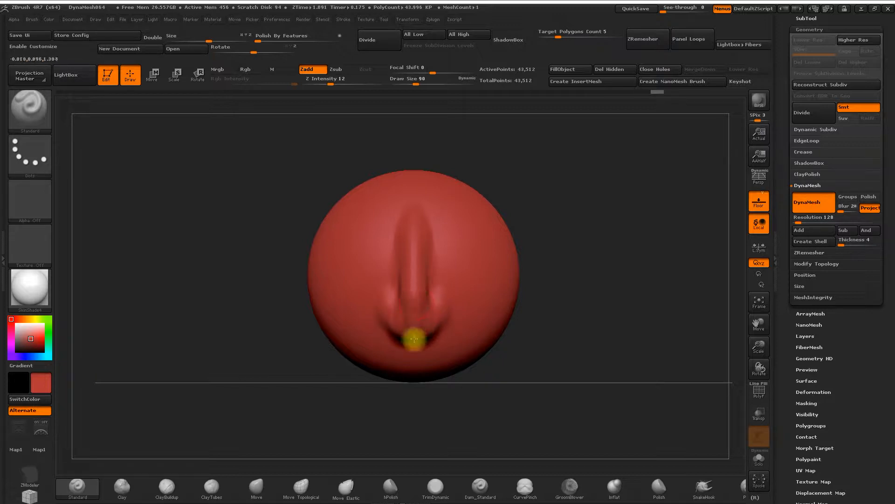
Step: Smooth and fill out the lower end of the nose into a rounded tip blended with the nostril wings, checking it from both sides
left_click_drag(555, 260, 523, 294)
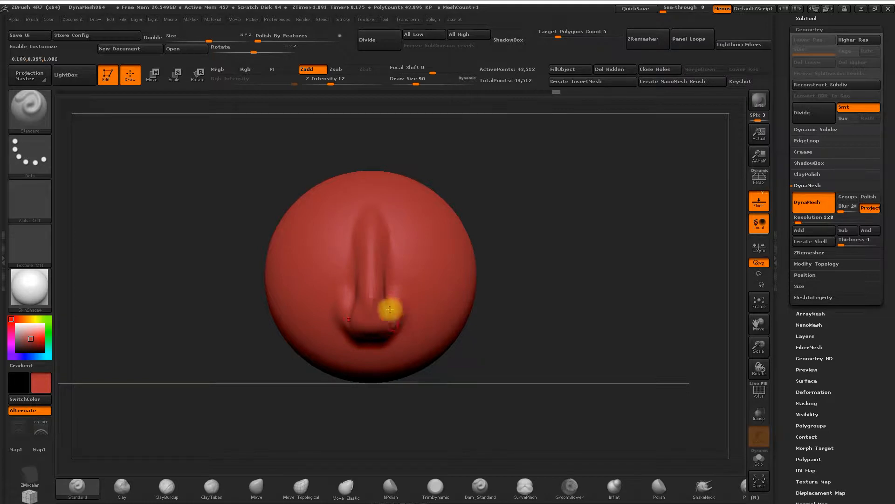
left_click_drag(464, 304, 340, 300)
mouse_move(297, 228)
left_mouse_down()
mouse_move(323, 244)
mouse_move(495, 214)
mouse_move(564, 237)
left_mouse_up()
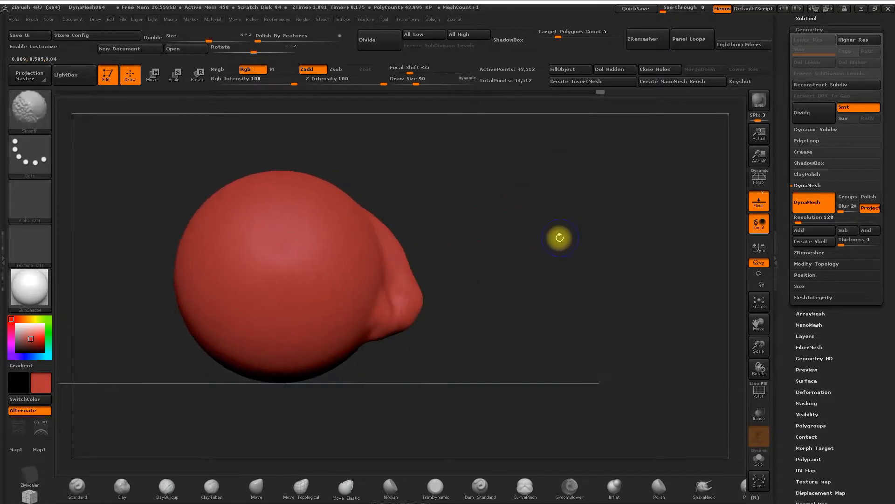
left_click_drag(472, 226, 505, 239, "alt")
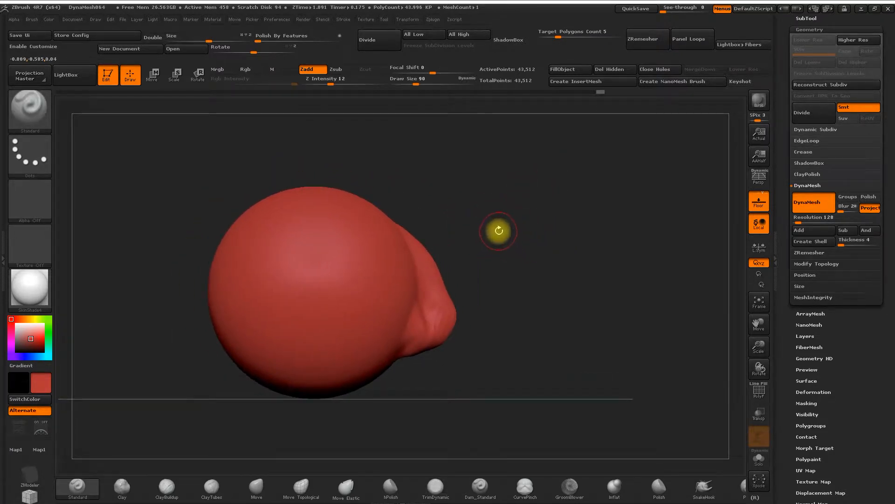
left_click_drag(499, 228, 483, 233)
left_click_drag(570, 252, 444, 291)
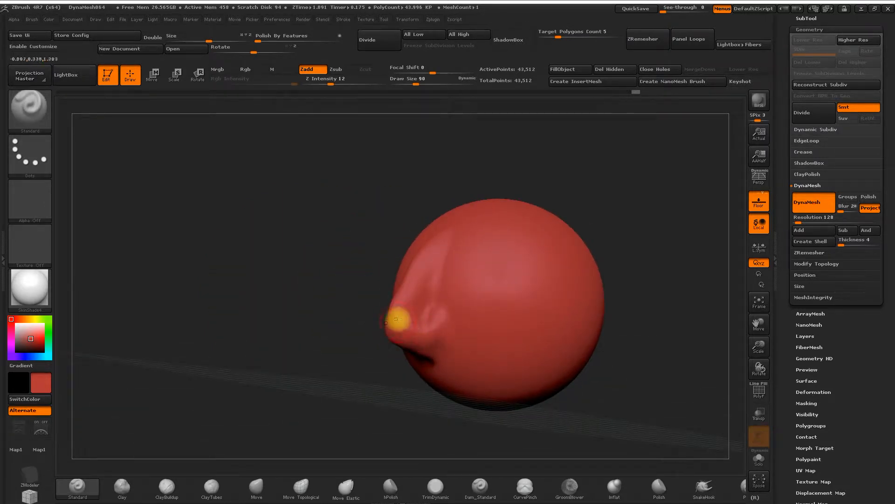
Step: Remesh the stretched nose with DynaMesh at resolution 128 while the polygon wireframe is displayed, and hide the wireframe again
left_click(758, 391)
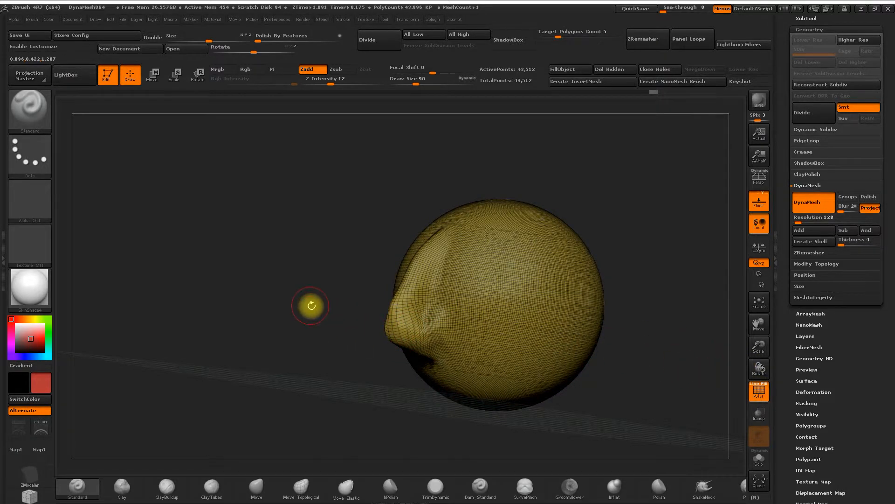
left_click_drag(309, 306, 456, 265, "shift")
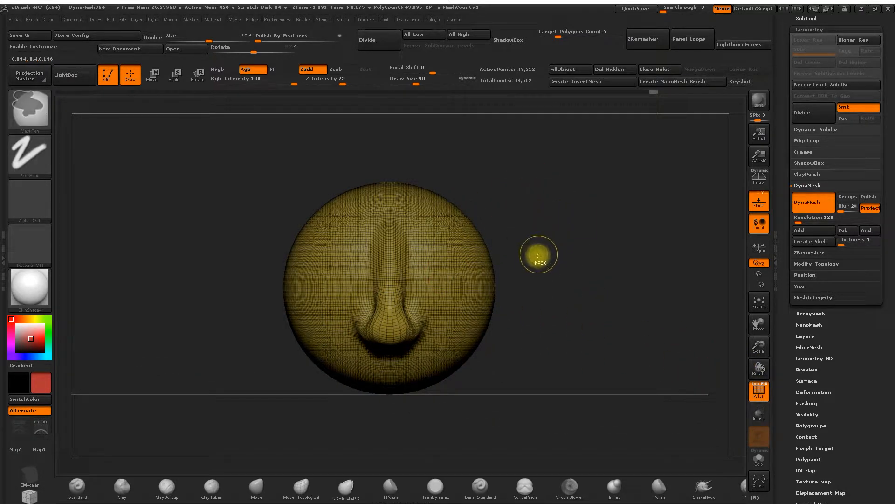
left_click_drag(531, 266, 646, 163, "ctrl")
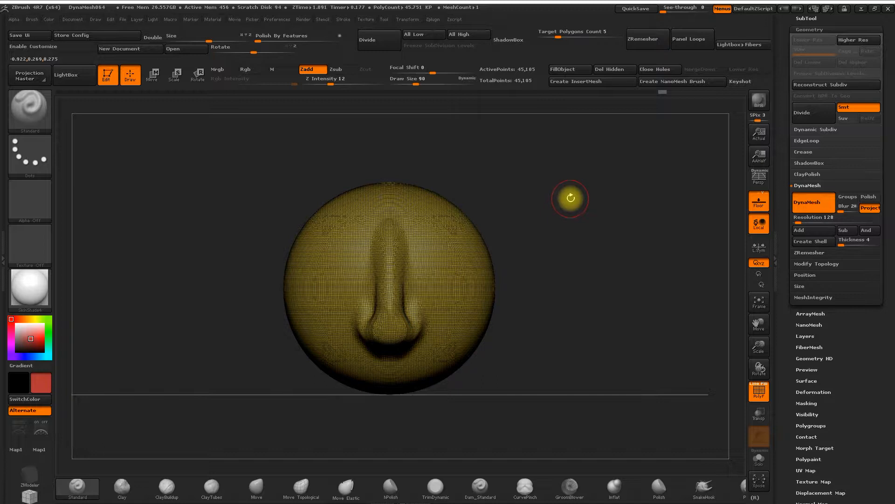
left_click(759, 390)
Step: Mask the upper part of the sphere with a straight edge, undo the test stroke, and blur the mask's border
key("ctrl")
mouse_move(249, 150)
left_mouse_down("ctrl")
mouse_move(369, 194)
mouse_move(631, 243)
mouse_move(464, 205)
mouse_move(608, 244)
left_mouse_up("ctrl")
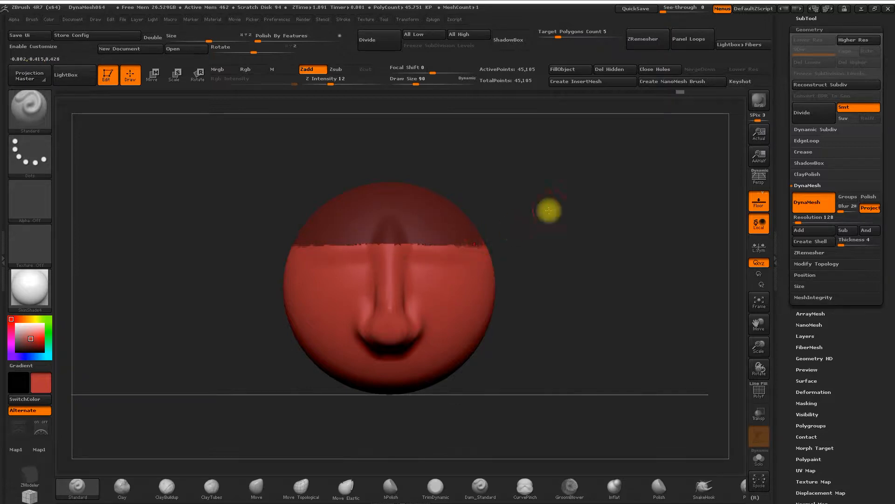
left_click_drag(550, 209, 463, 246)
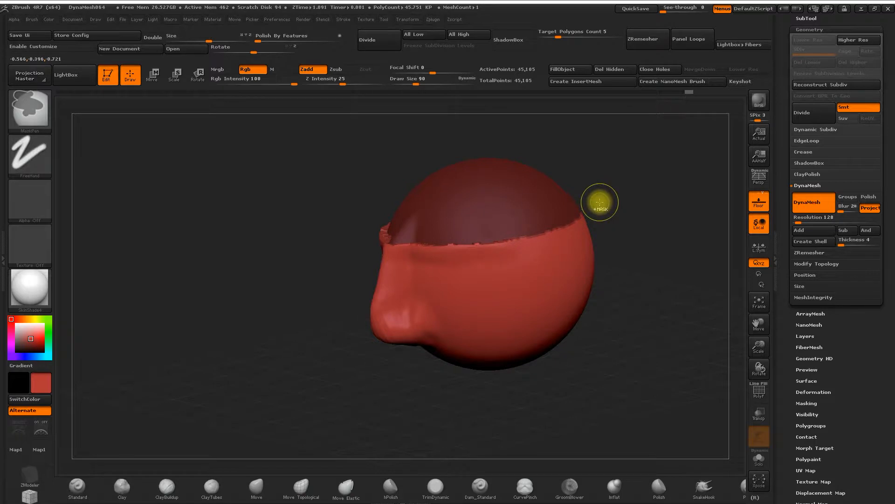
key("ctrl+z")
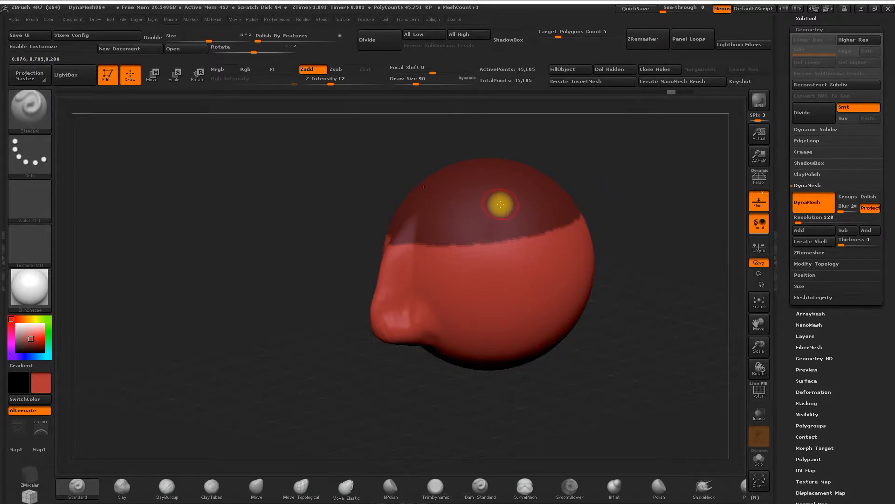
key("ctrl")
left_click(503, 211, "ctrl")
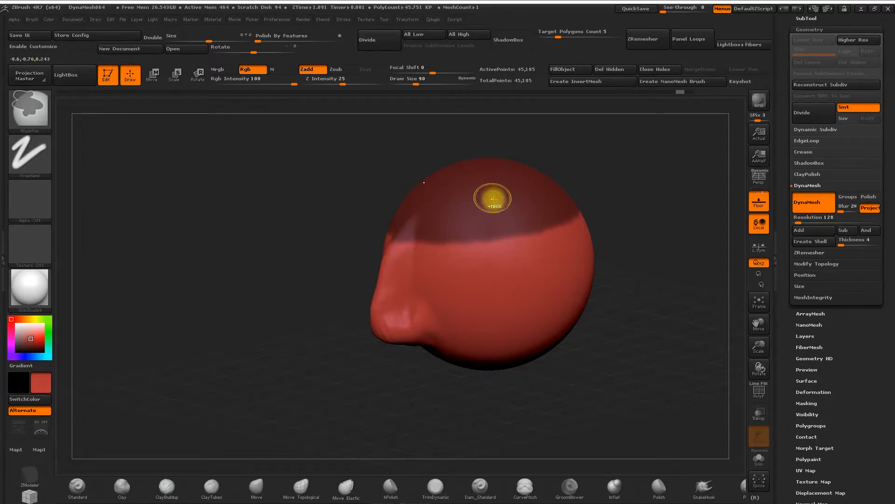
left_click(485, 219, "ctrl")
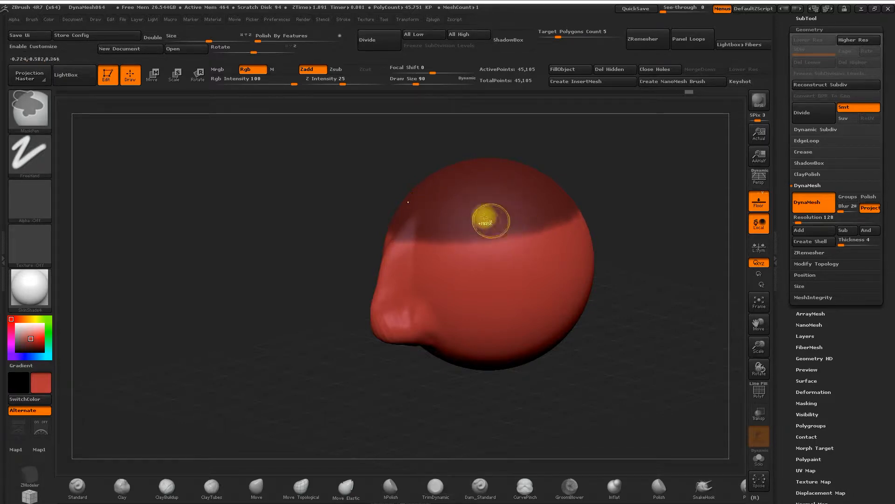
Step: Try inverting the mask on the upper sphere, undo the inversion and clear all masking
mouse_move(626, 202)
left_mouse_down("shift")
mouse_move(650, 192)
mouse_move(602, 232)
left_mouse_up("shift")
key("ctrl")
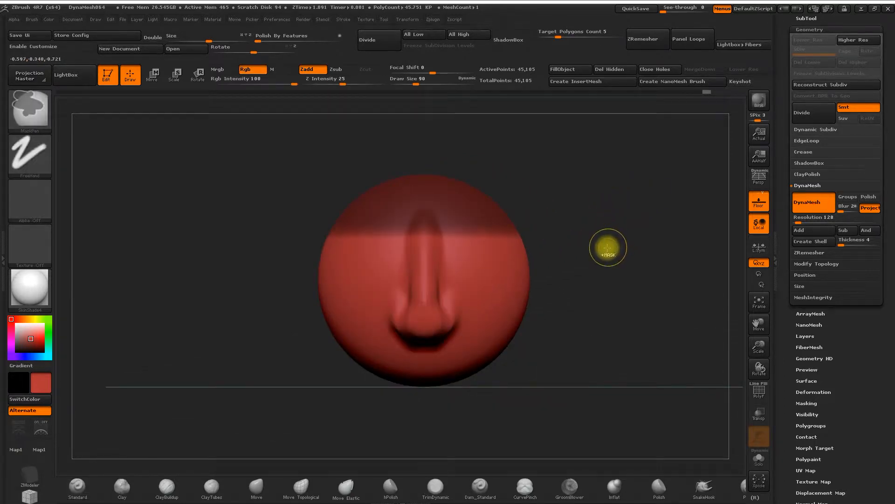
left_click(609, 261, "ctrl")
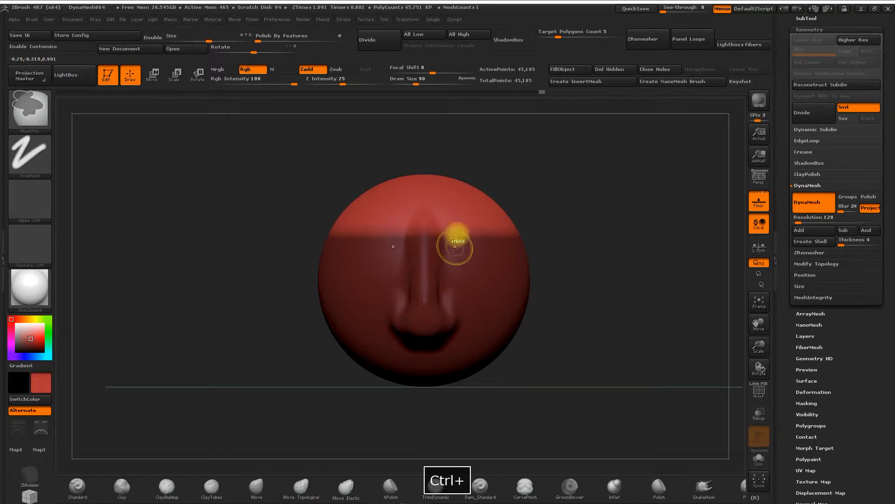
key("ctrl+z")
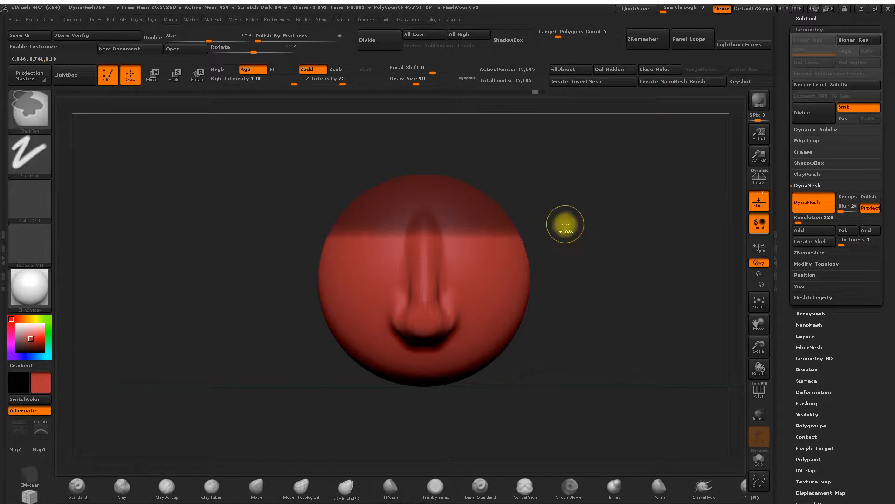
left_click_drag(561, 255, 702, 162, "ctrl")
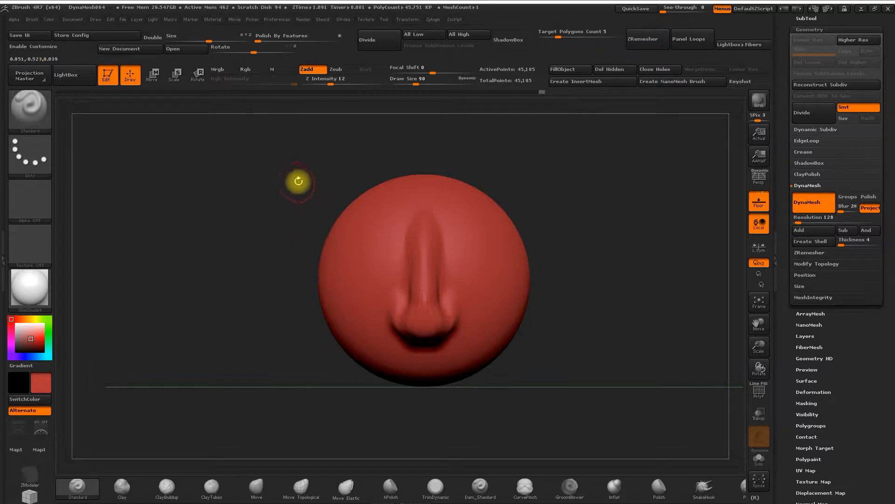
mouse_move(292, 150)
left_mouse_down("ctrl")
mouse_move(396, 194)
mouse_move(658, 226)
left_mouse_up("ctrl")
left_click_drag(205, 169, 184, 184, "ctrl")
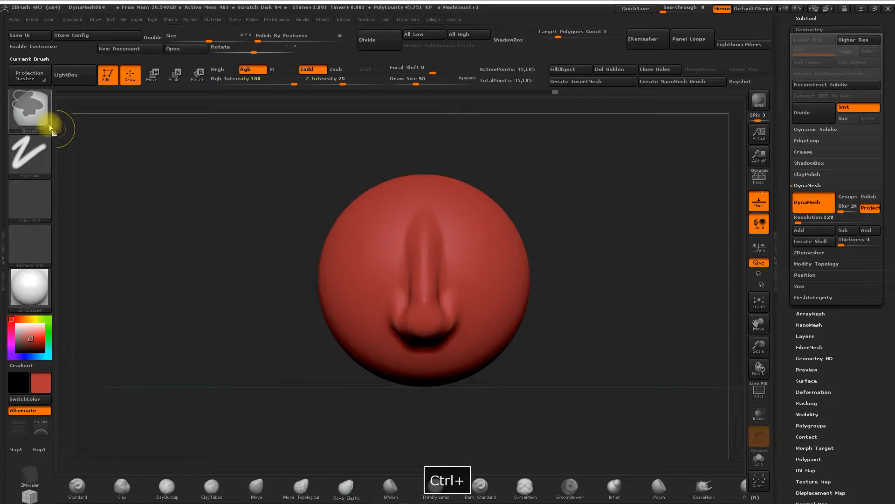
Step: Set the masking stroke to Lasso and mask the sphere on both sides of the nose
left_click(29, 155)
left_click(39, 158)
left_click(35, 162)
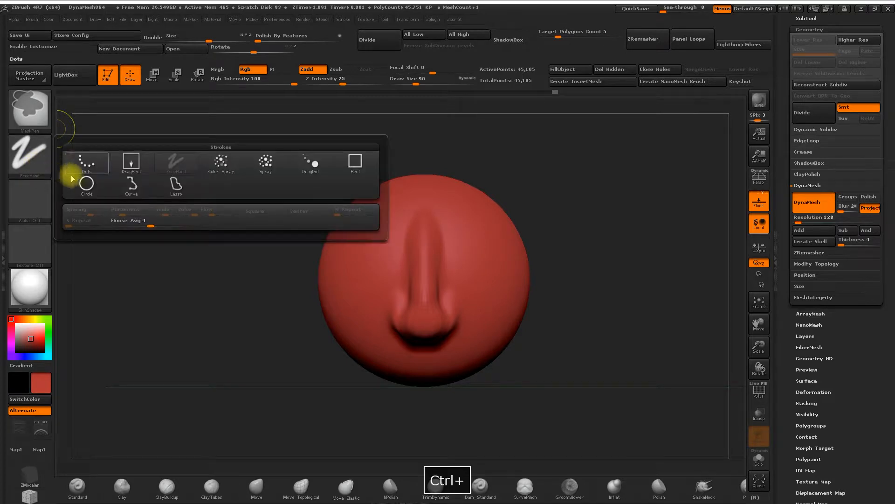
left_click(177, 189)
mouse_move(360, 386)
left_mouse_down("ctrl")
mouse_move(339, 339)
mouse_move(399, 272)
mouse_move(407, 225)
mouse_move(433, 206)
mouse_move(447, 256)
mouse_move(444, 295)
mouse_move(462, 336)
mouse_move(543, 386)
mouse_move(587, 206)
mouse_move(385, 84)
mouse_move(265, 219)
mouse_move(264, 285)
left_mouse_up("ctrl")
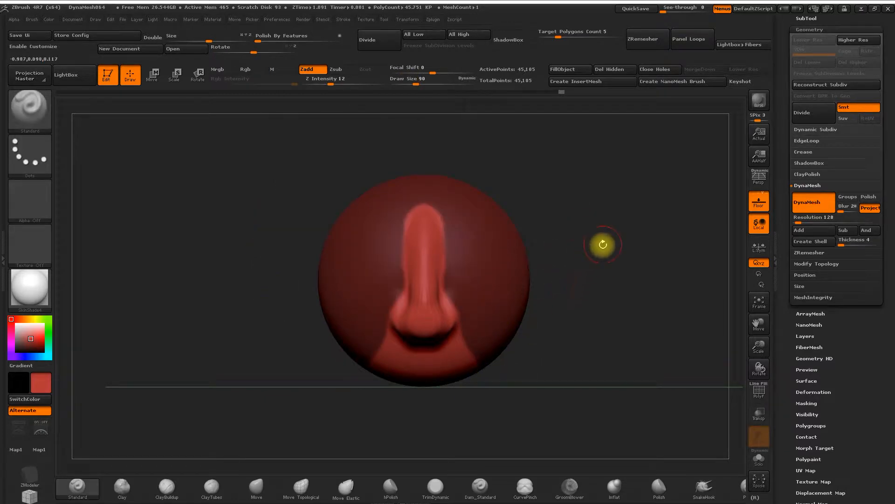
Step: Invert the mask onto the nose and unmask the area beneath it with the lasso
left_click(608, 251, "ctrl")
mouse_move(620, 223)
left_mouse_down()
mouse_move(630, 258)
mouse_move(583, 299)
mouse_move(583, 240)
left_mouse_up()
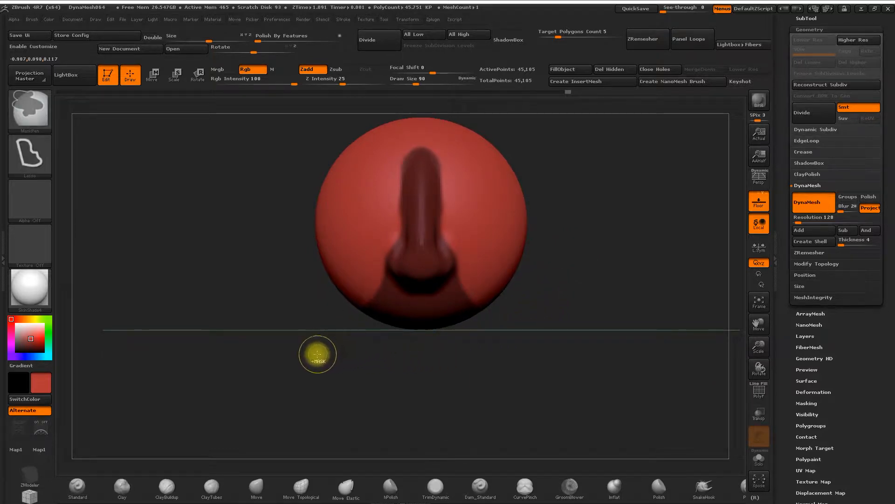
mouse_move(311, 366)
left_mouse_down("ctrl+alt")
mouse_move(354, 376)
mouse_move(521, 340)
mouse_move(500, 286)
mouse_move(476, 264)
mouse_move(425, 294)
mouse_move(401, 294)
mouse_move(370, 262)
mouse_move(313, 296)
mouse_move(566, 302)
mouse_move(583, 270)
mouse_move(612, 309)
mouse_move(648, 292)
mouse_move(525, 317)
mouse_move(564, 286)
left_mouse_up("ctrl+alt")
mouse_move(585, 178)
left_mouse_down("ctrl+alt")
mouse_move(416, 354)
mouse_move(422, 184)
mouse_move(575, 285)
mouse_move(603, 267)
mouse_move(517, 250)
mouse_move(554, 244)
mouse_move(450, 222)
left_mouse_up("ctrl+alt")
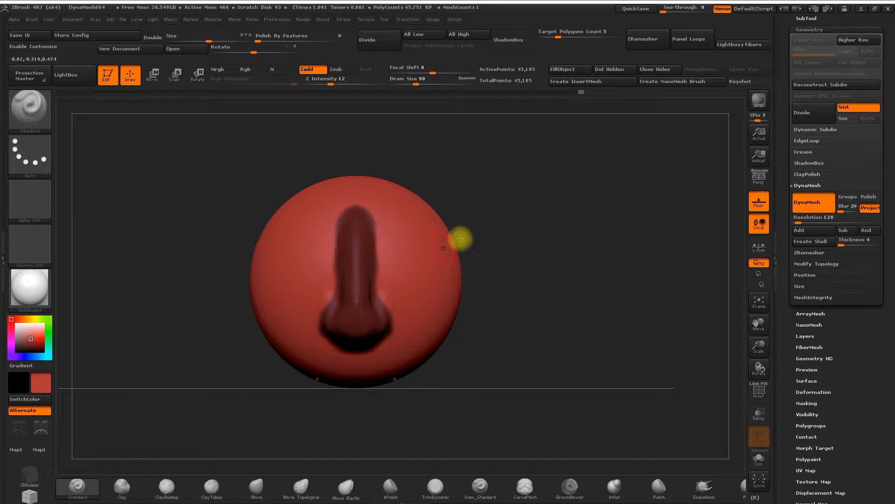
Step: Blur the nose mask's edge and invert the mask, leaving only the nose free for editing
left_click_drag(460, 240, 460, 222)
left_click_drag(513, 220, 424, 241)
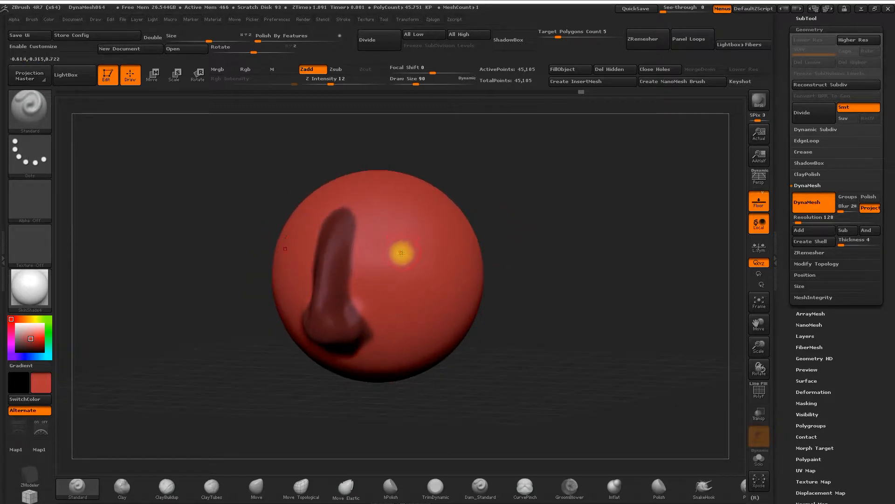
left_click(415, 278, "ctrl")
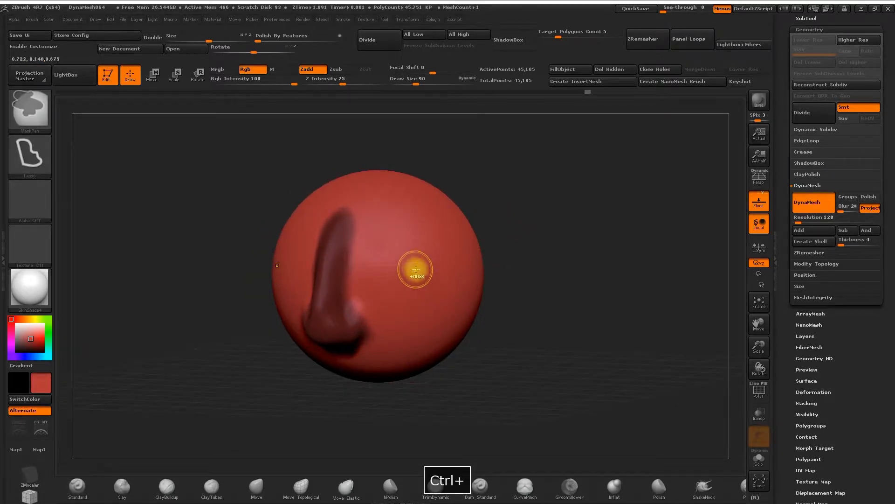
left_click(540, 245, "ctrl")
left_click_drag(568, 260, 388, 276)
left_click_drag(274, 246, 275, 237, "alt")
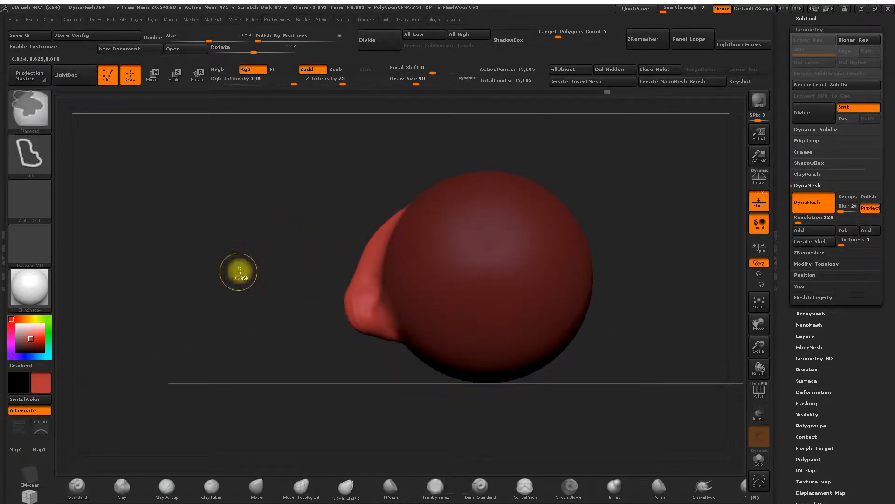
Step: Pull the nose tip outward and push the upper bridge inward with the Move Topological brush at draw size 148
left_click(301, 487)
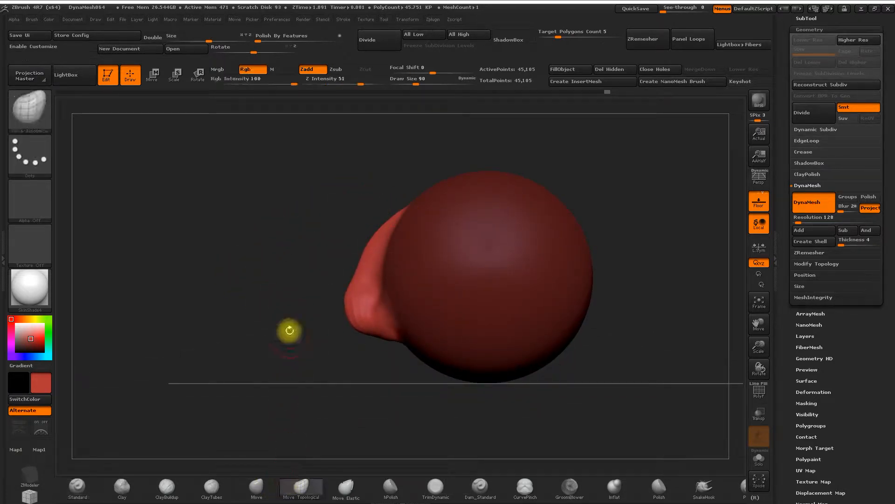
key("space")
left_click_drag(282, 334, 286, 340)
left_click_drag(336, 314, 387, 215)
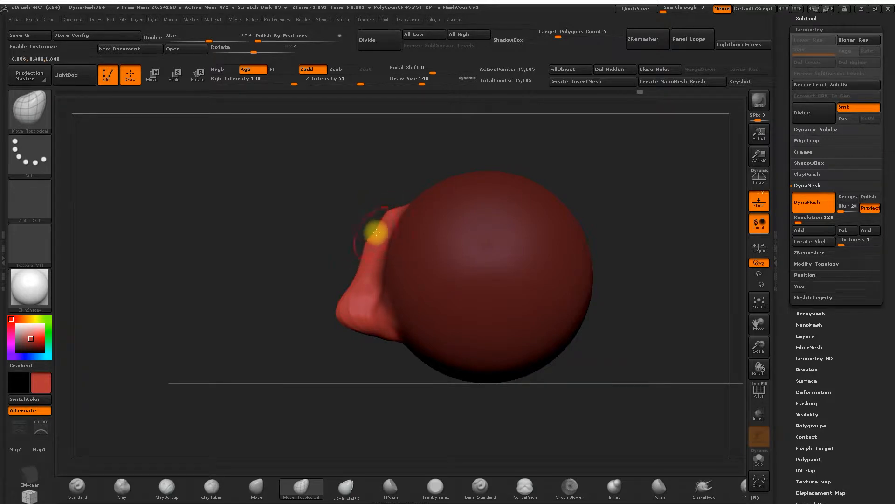
left_click_drag(364, 261, 382, 205)
left_click_drag(324, 214, 435, 309)
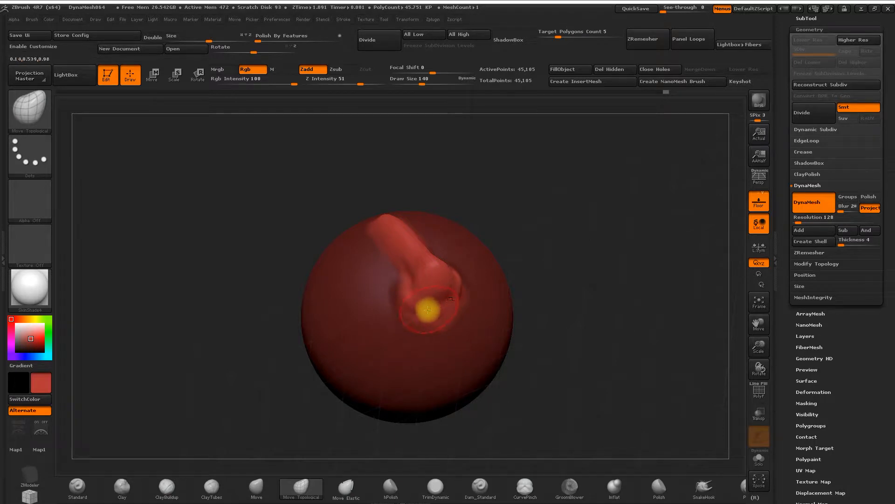
Step: Clear the mask from the sphere after inspecting the reshaped nose, and view the face from the front
left_click_drag(543, 224, 590, 236)
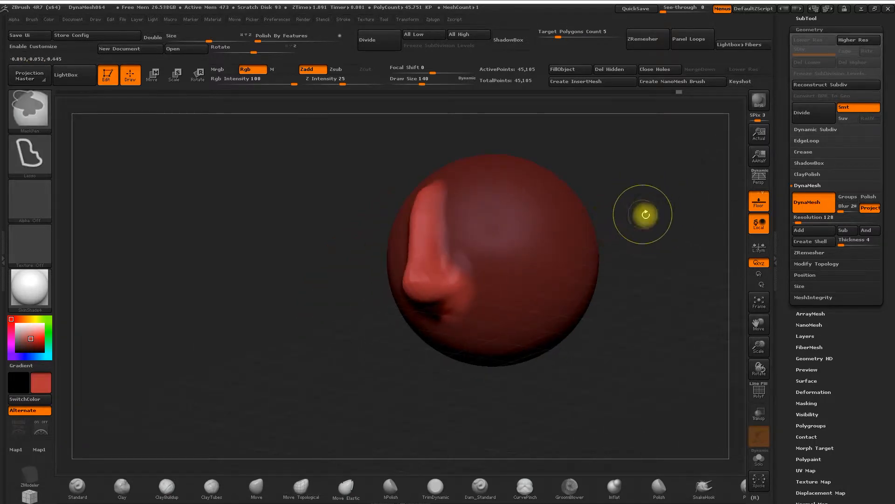
left_click_drag(638, 150, 656, 317, "ctrl")
mouse_move(668, 192)
left_mouse_down("shift")
mouse_move(638, 265)
mouse_move(482, 322)
left_mouse_up("shift")
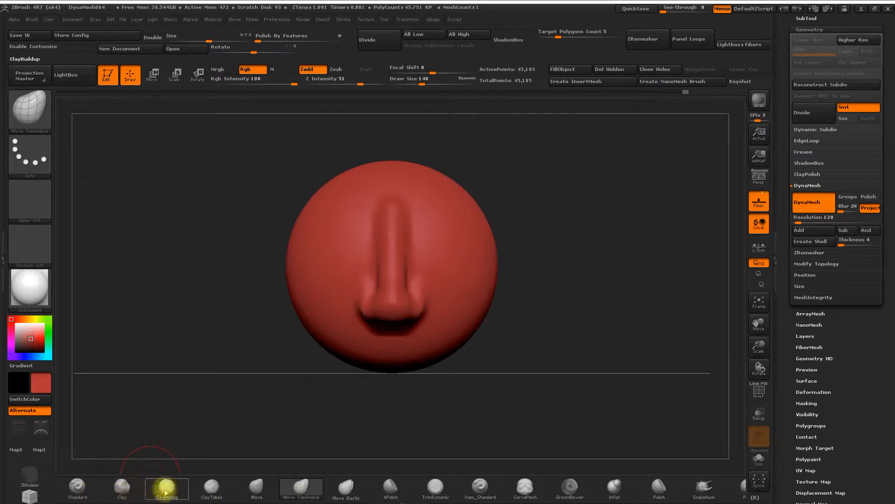
Step: Build up both sides of the upper nose bridge using the Clay brush at draw size 71
left_click(131, 487)
mouse_move(522, 197)
left_mouse_down()
mouse_move(548, 153)
mouse_move(601, 179)
left_mouse_up()
key("space")
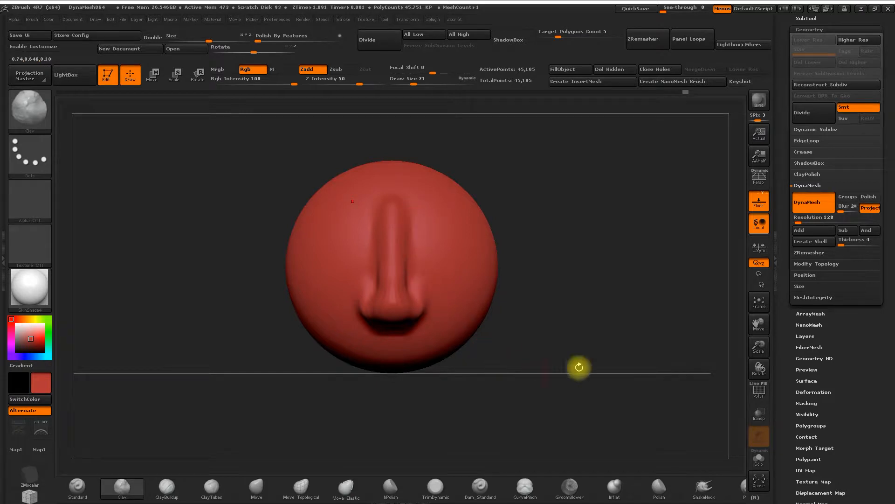
left_click_drag(600, 261, 420, 196)
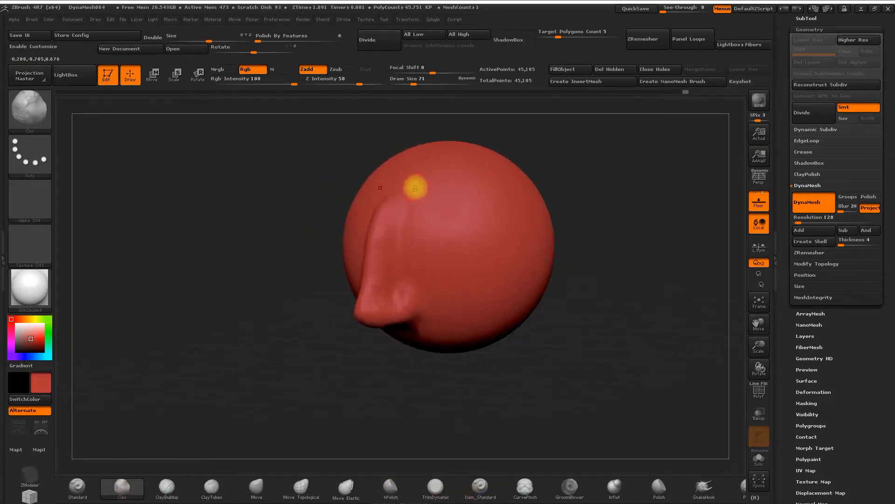
left_click_drag(400, 225, 398, 272)
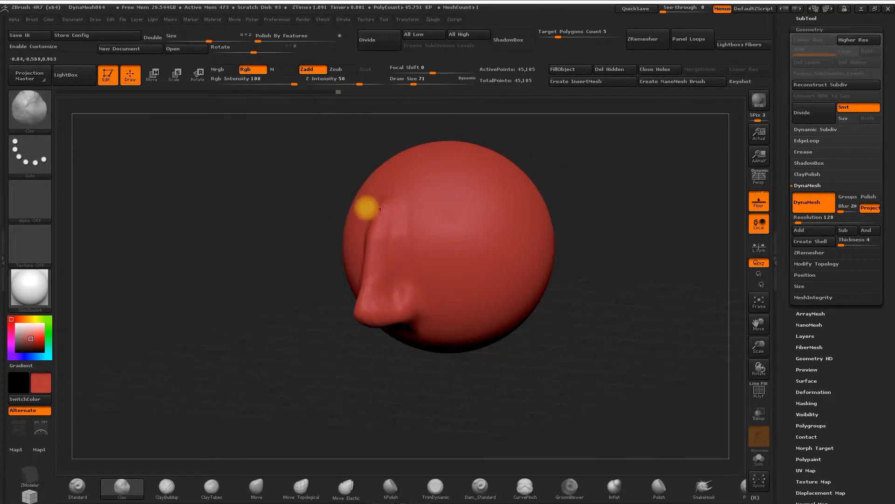
left_click_drag(391, 210, 320, 238)
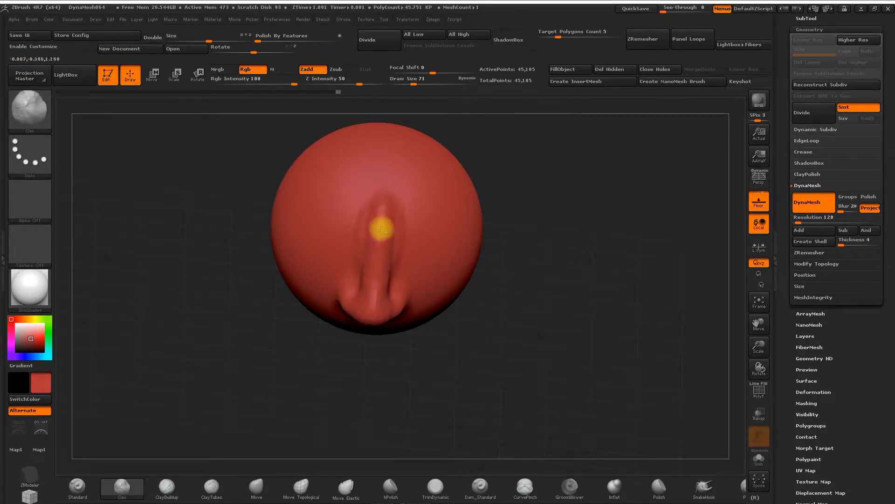
Step: Carve down the top of the nose bridge and build curved inner brow forms on both sides of it
left_click_drag(384, 214, 376, 267, "alt")
left_click_drag(527, 204, 401, 226)
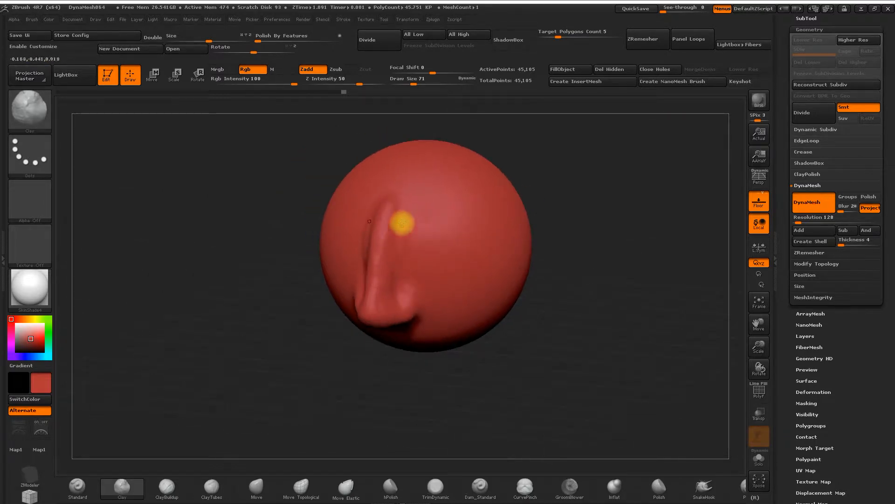
left_click_drag(295, 301, 326, 317)
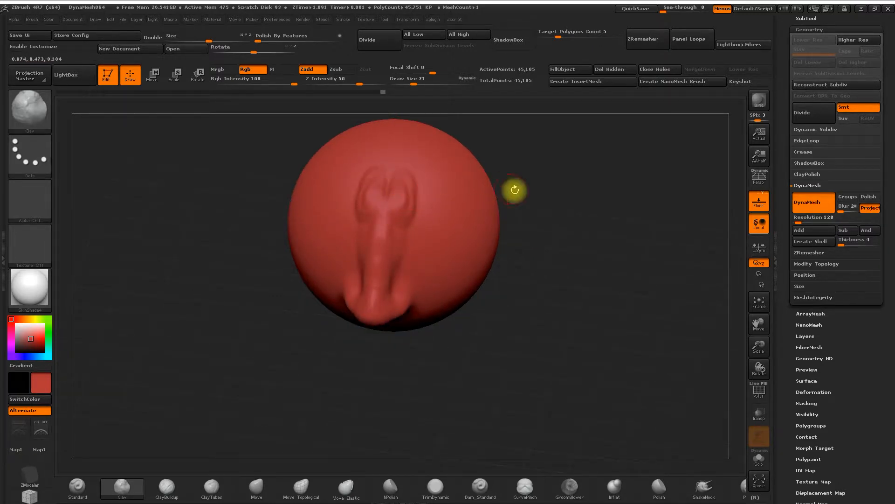
Step: Build up the nostril wings with the Clay brush and carve into the underside of the nose
left_click_drag(515, 190, 411, 227)
left_click_drag(542, 211, 531, 205)
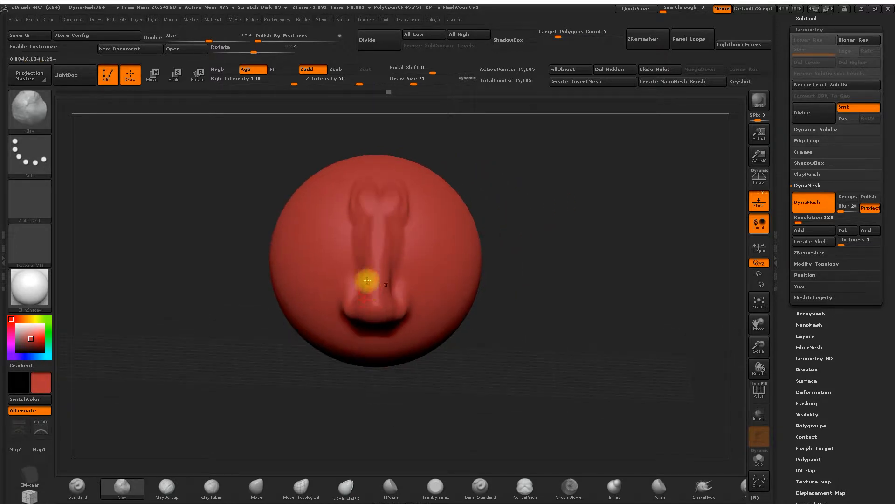
left_click_drag(527, 262, 424, 252)
mouse_move(367, 261)
left_mouse_down()
mouse_move(399, 261)
mouse_move(361, 304)
left_mouse_up()
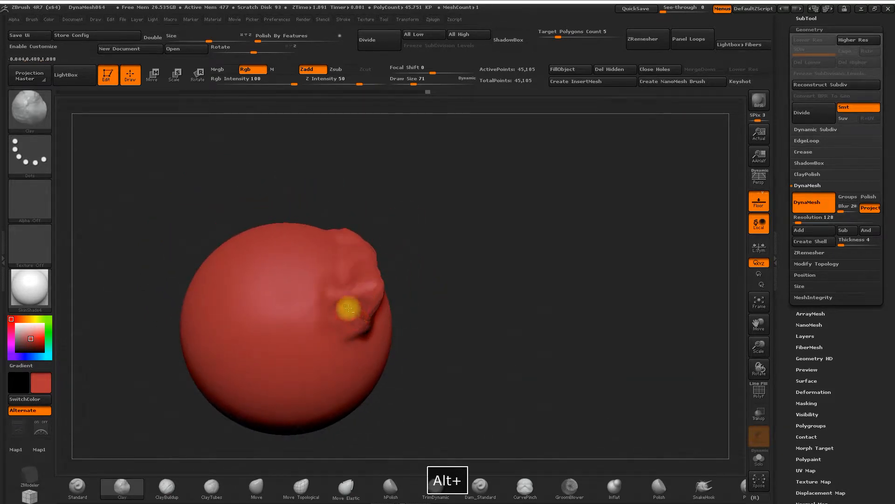
left_click_drag(474, 270, 355, 283)
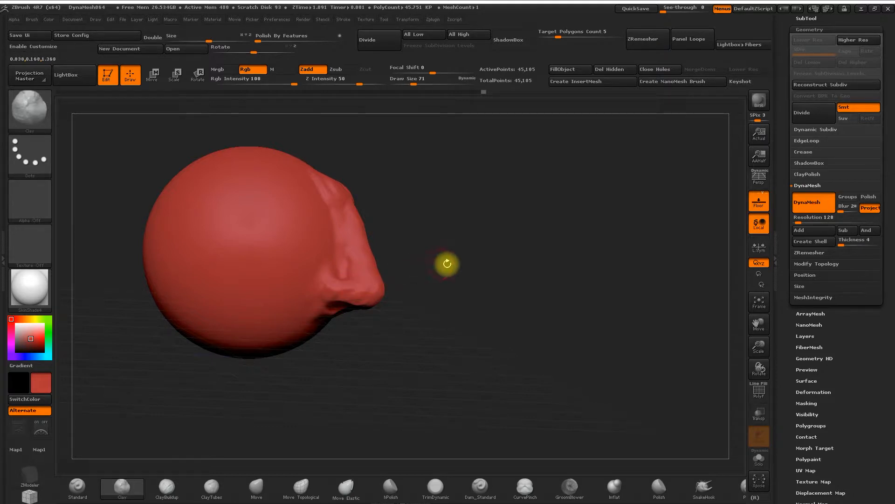
left_click_drag(489, 242, 482, 264)
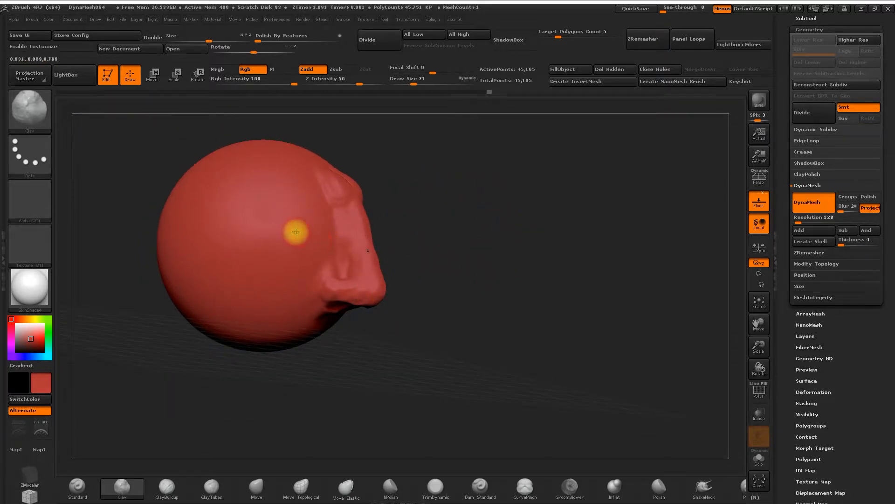
Step: Review earlier stages of the nose in the undo history, then restore the latest stage
mouse_move(489, 92)
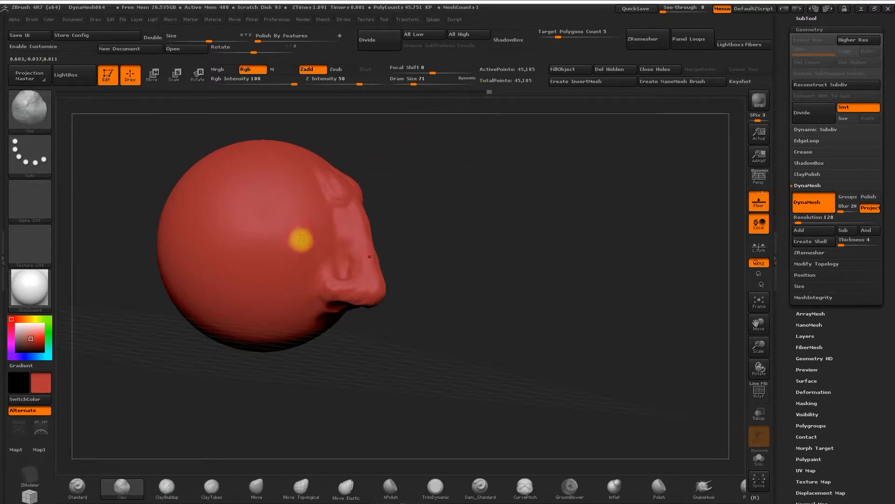
left_click(461, 91)
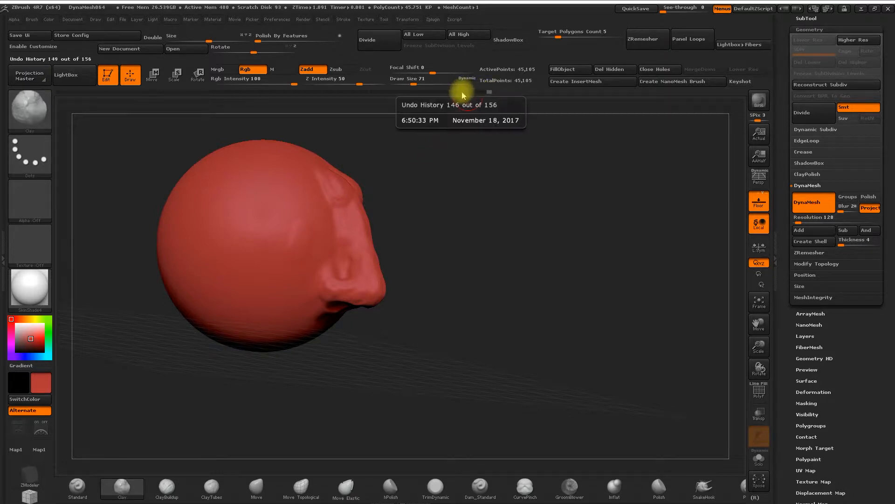
left_click(397, 92)
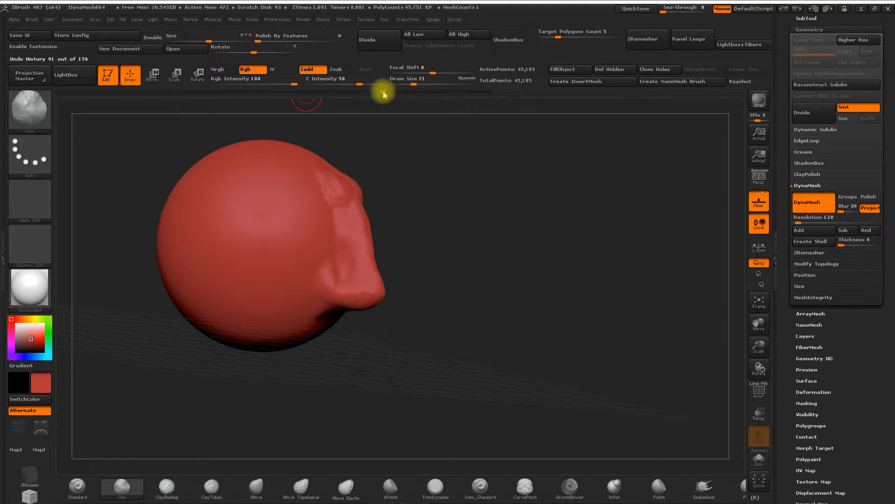
left_click(361, 92)
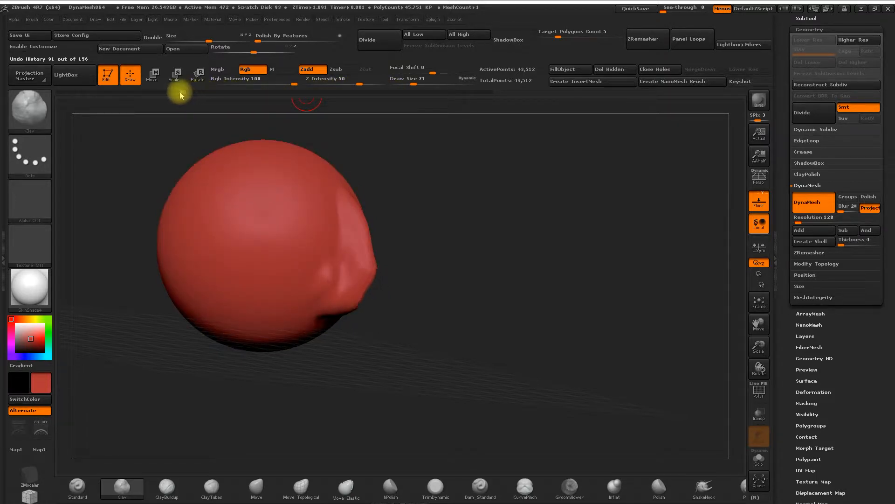
left_click_drag(127, 94, 342, 105)
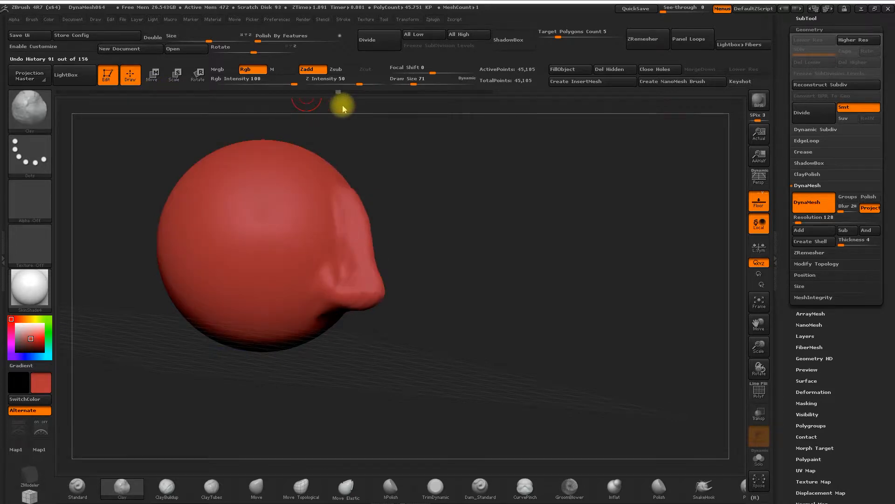
left_click(491, 94)
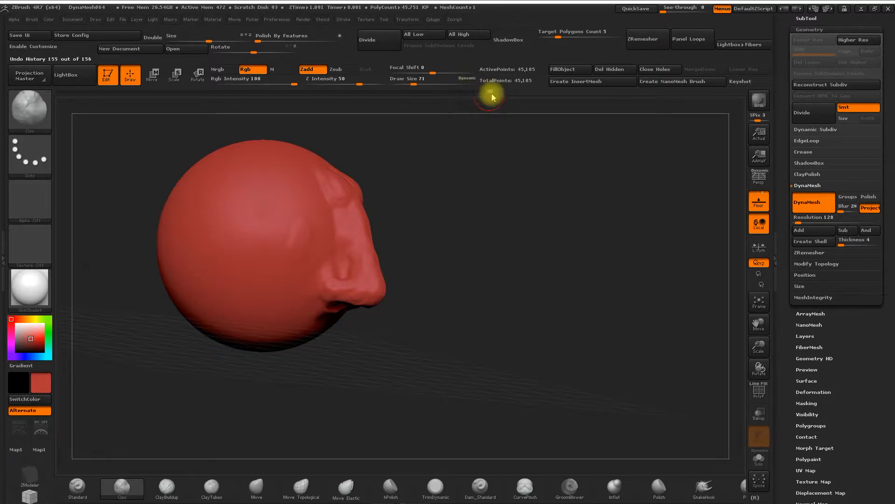
mouse_move(457, 93)
left_mouse_down()
mouse_move(309, 100)
mouse_move(398, 107)
left_mouse_up()
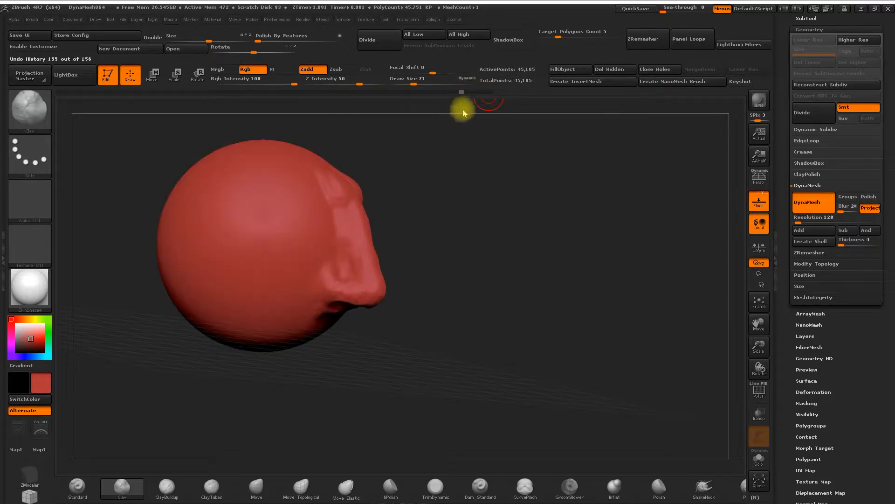
key("ctrl+shift+z")
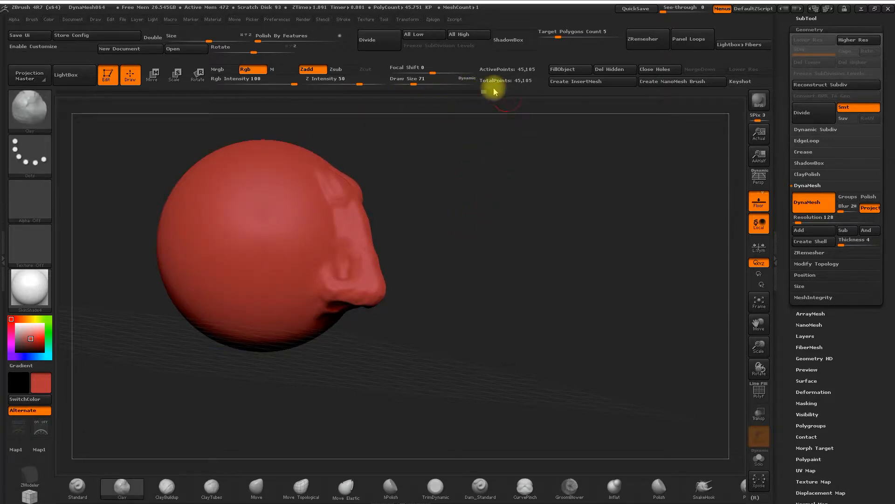
Step: Undo the last Clay stroke on the cheeks and add clay around the nostril wings
left_click_drag(470, 234, 503, 222, "shift")
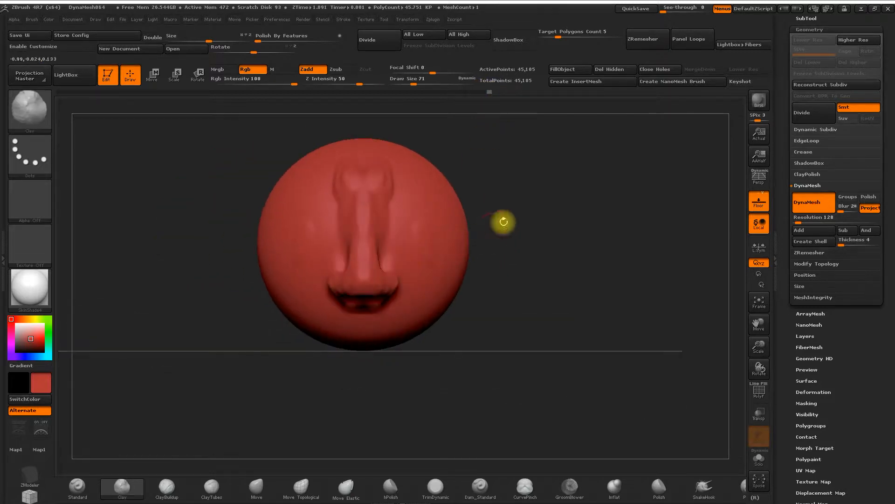
key("ctrl+z")
left_click_drag(548, 176, 424, 219)
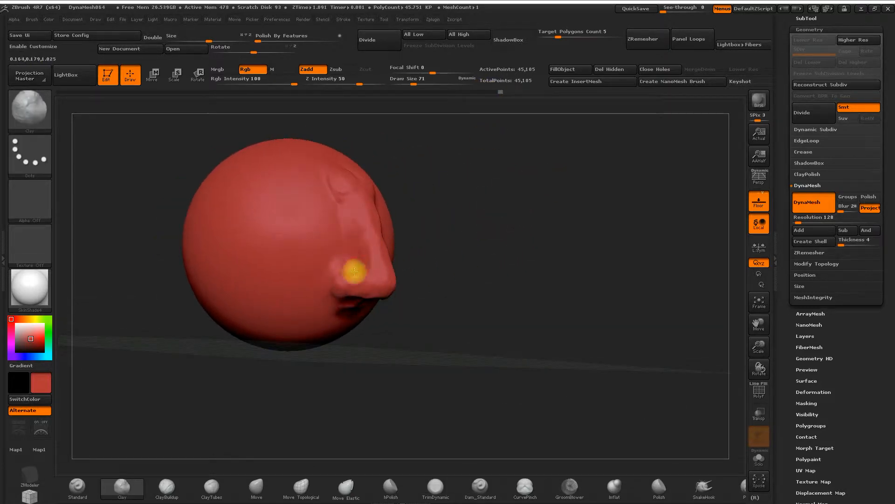
mouse_move(517, 256)
left_mouse_down()
mouse_move(491, 224)
mouse_move(418, 231)
mouse_move(452, 244)
mouse_move(376, 260)
left_mouse_up()
Step: Carve the two nostril openings into the underside of the nose with the Clay brush at draw size 31
key("space")
key("space")
left_click_drag(436, 244, 421, 254)
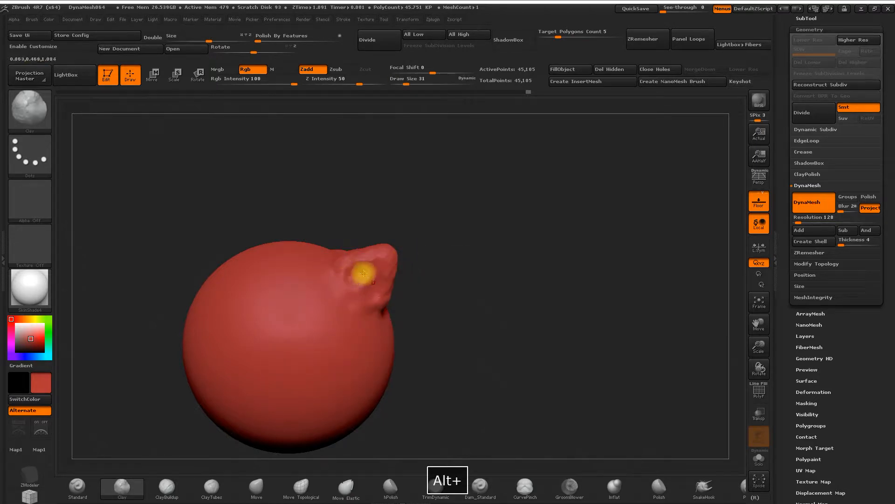
left_click_drag(351, 273, 359, 271, "alt")
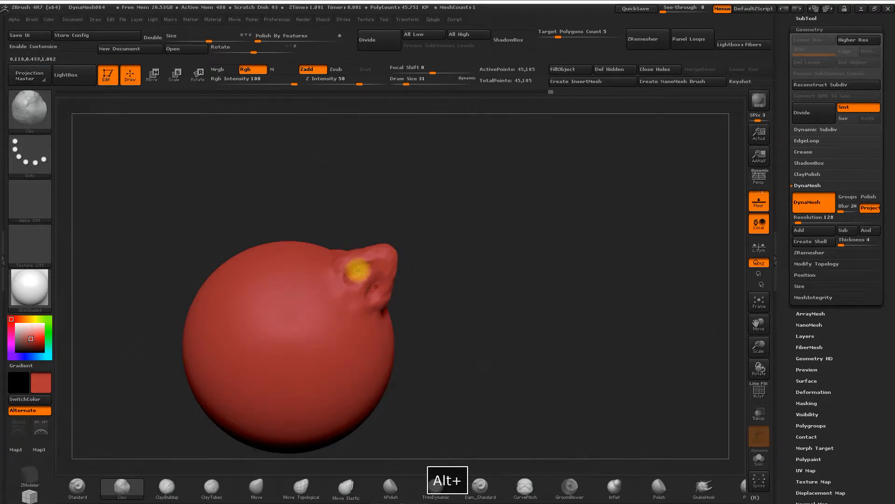
left_click_drag(359, 271, 368, 269, "alt")
left_click_drag(476, 260, 458, 280)
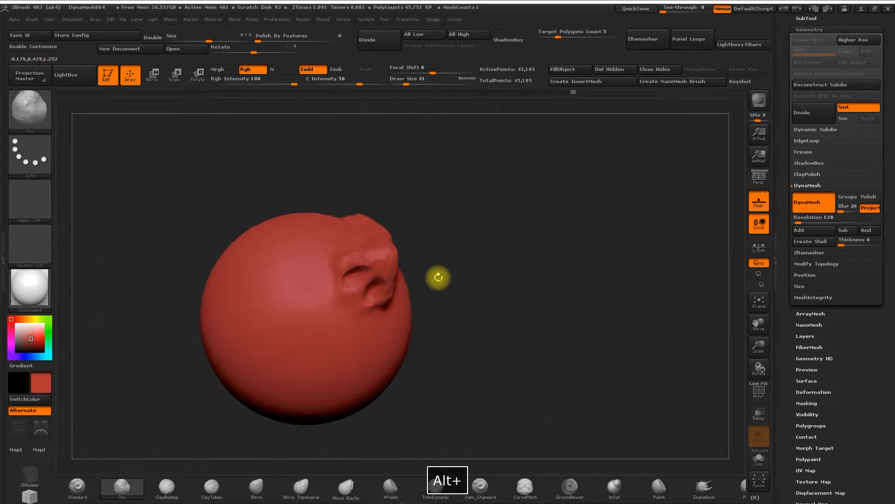
left_click_drag(515, 278, 516, 323, "shift")
left_click_drag(562, 248, 519, 258, "alt")
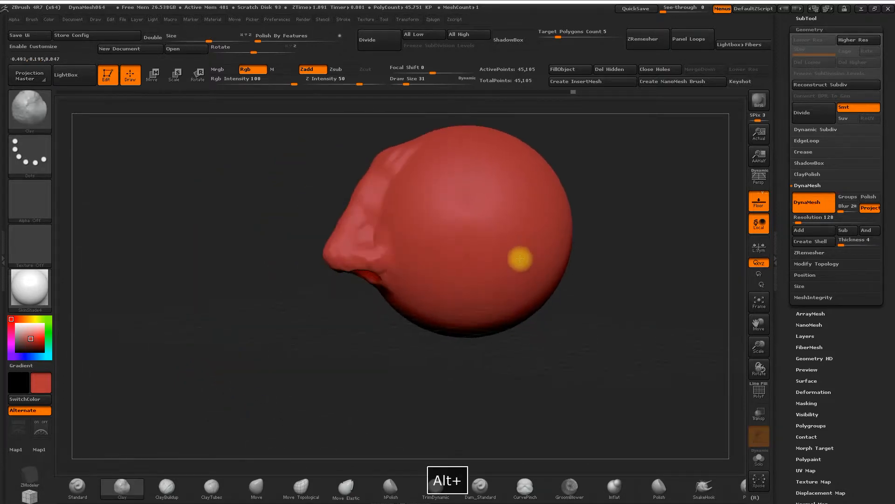
Step: Cut creases along the side of the nose, around the nostril wings and below the nostrils with the Dam_Standard brush
left_click(480, 487)
mouse_move(485, 467)
left_mouse_down()
mouse_move(527, 381)
mouse_move(499, 474)
mouse_move(514, 303)
left_mouse_up()
left_click_drag(403, 184, 392, 222)
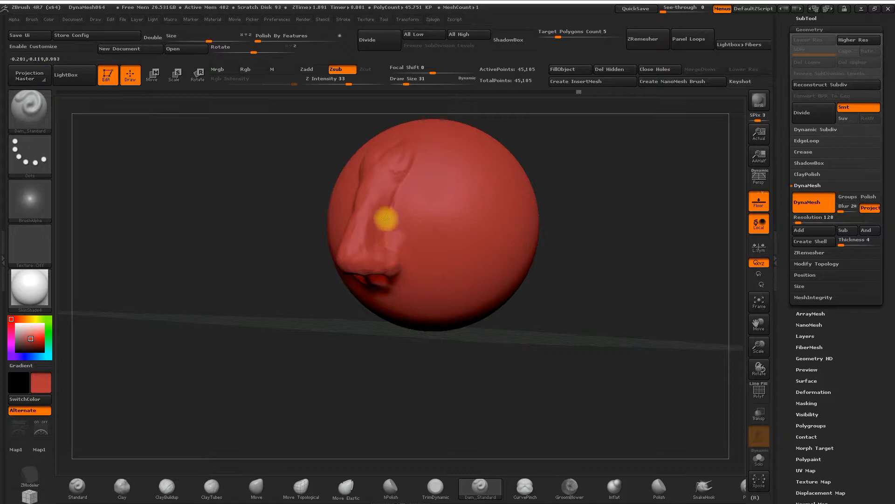
left_click_drag(600, 213, 493, 207)
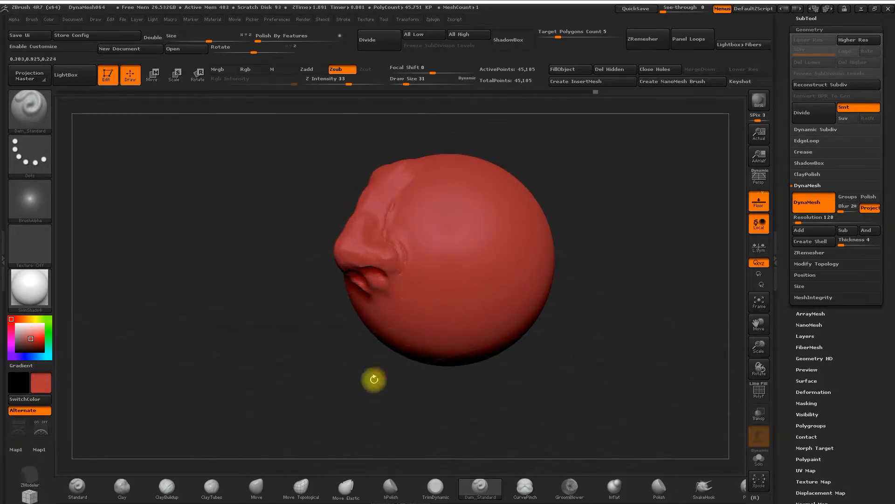
left_click_drag(373, 378, 389, 296)
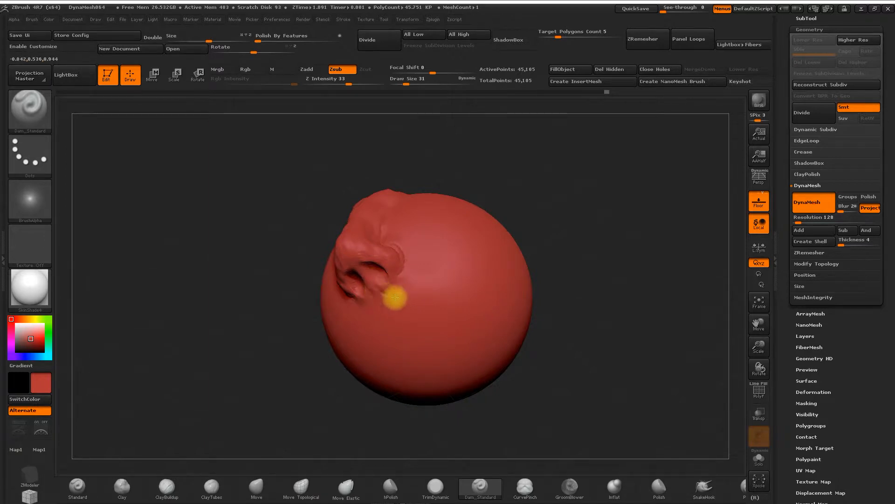
mouse_move(582, 358)
left_mouse_down()
mouse_move(602, 326)
mouse_move(655, 320)
mouse_move(639, 312)
left_mouse_up()
left_click_drag(565, 301, 581, 244)
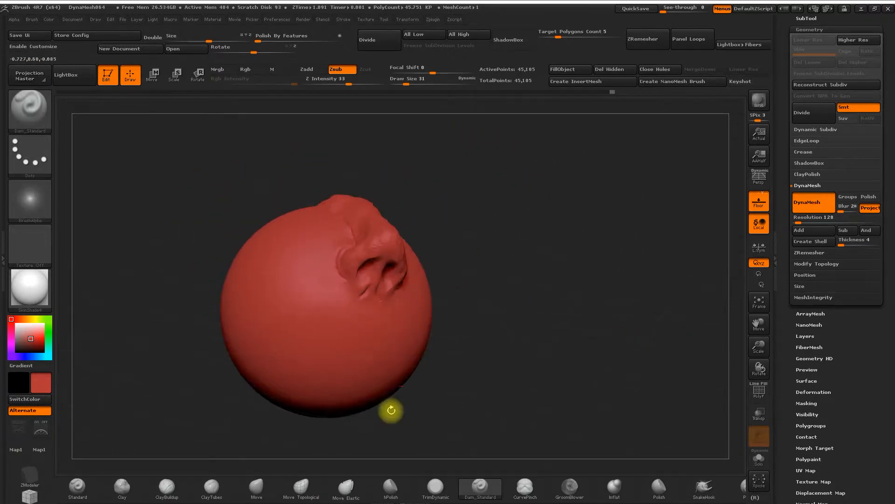
Step: Inflate the nose bridge, tip and nostril wings using the Inflat brush at draw size 149
left_click(616, 490)
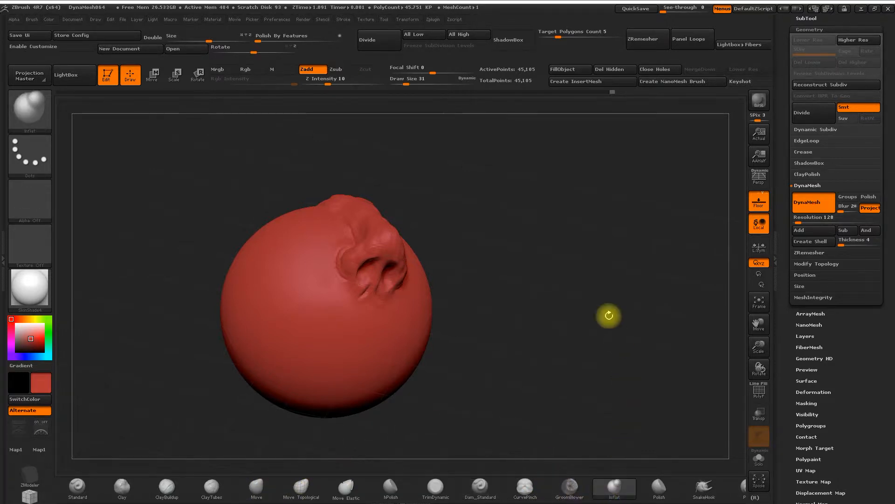
left_click_drag(609, 316, 577, 327, "shift")
key("space")
left_click_drag(482, 236, 486, 235)
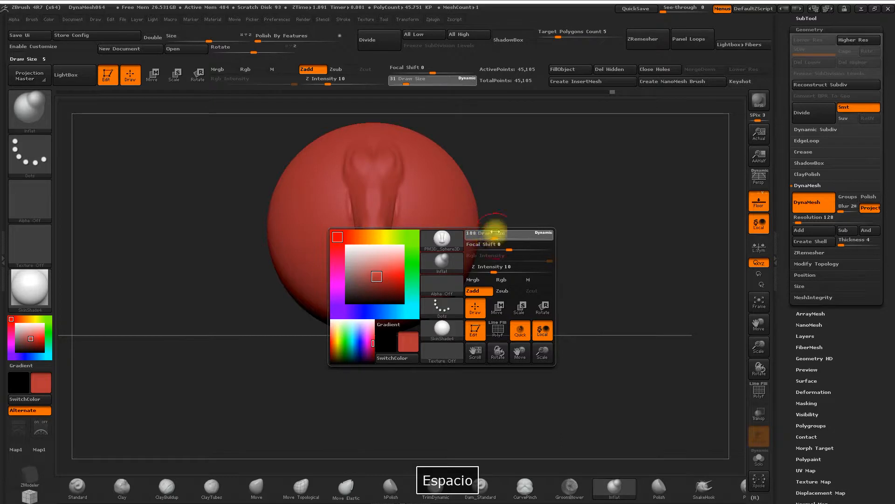
key("space")
left_click_drag(392, 200, 396, 200)
mouse_move(390, 247)
left_mouse_down()
mouse_move(377, 256)
mouse_move(391, 263)
left_mouse_up()
left_click_drag(531, 242, 420, 259)
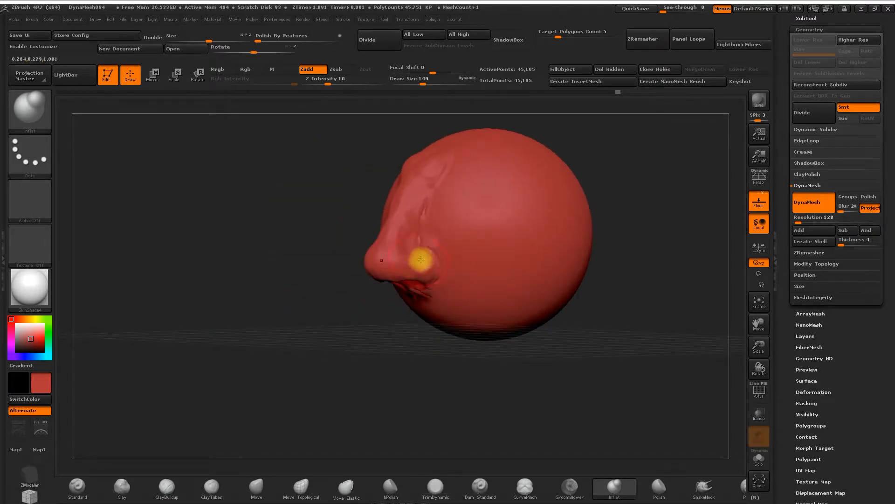
left_click_drag(354, 310, 321, 280)
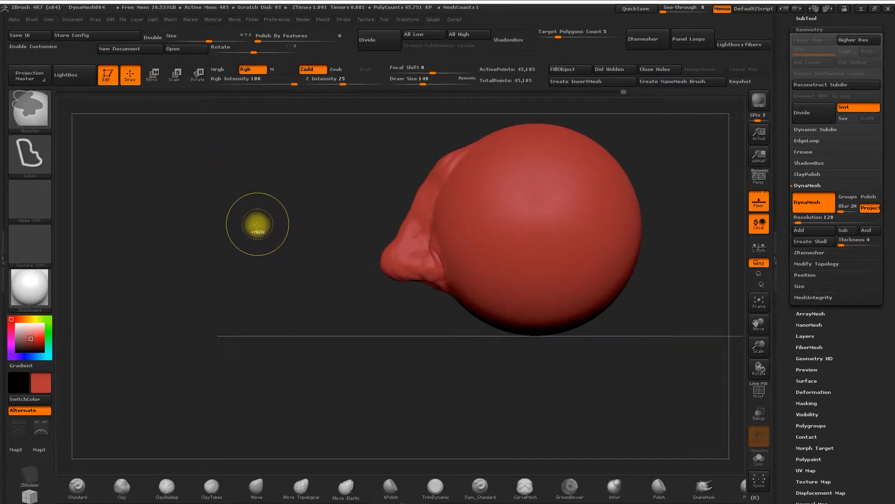
Step: Remesh the sculpted sphere with DynaMesh and view the nose from the front
left_click_drag(250, 225, 337, 161, "ctrl")
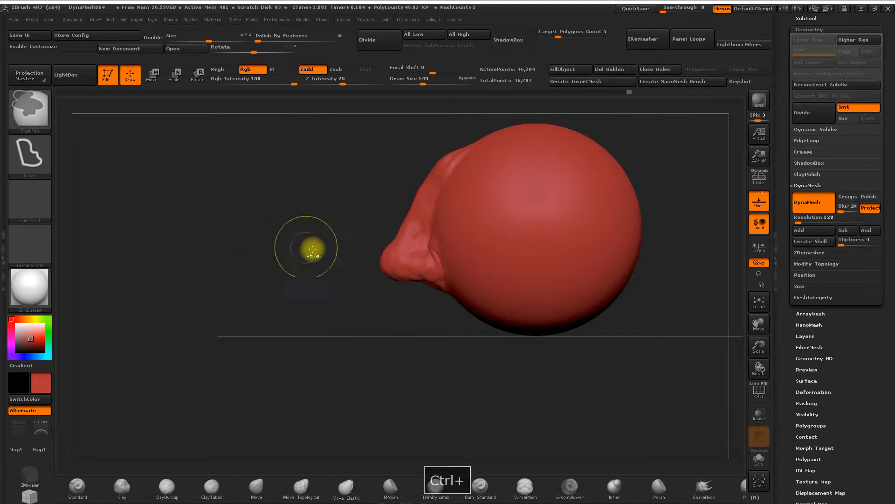
left_click_drag(373, 207, 345, 228)
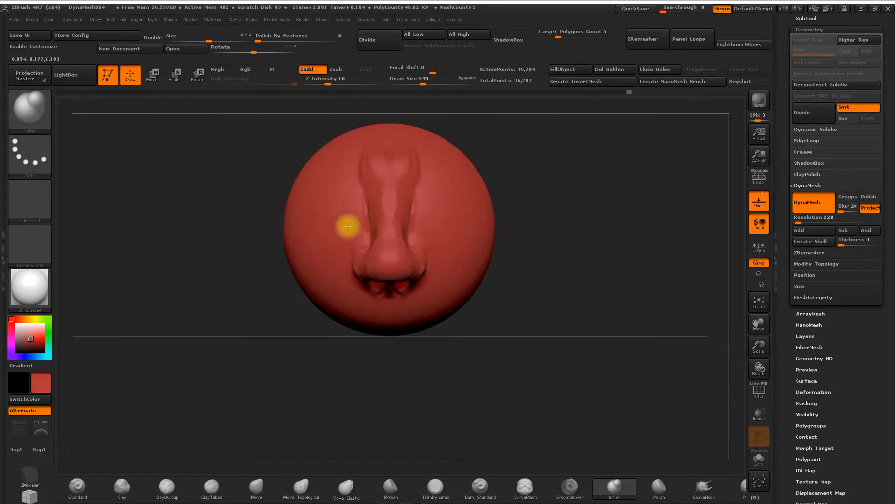
left_click_drag(581, 228, 562, 250, "alt")
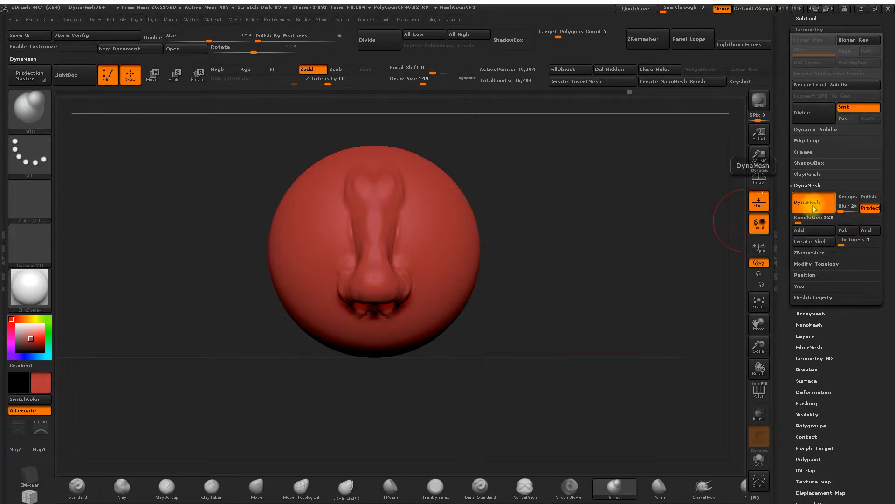
Step: Set the Inflat brush's draw size to 49, then refine and smooth the forms around the nostrils and underside of the nose
key("space")
left_click_drag(576, 195, 507, 260)
mouse_move(370, 387)
left_mouse_down()
mouse_move(414, 254)
mouse_move(410, 236)
mouse_move(409, 296)
mouse_move(358, 363)
mouse_move(392, 311)
left_mouse_up()
mouse_move(393, 311)
left_mouse_down("shift")
mouse_move(401, 314)
mouse_move(380, 290)
mouse_move(423, 295)
left_mouse_up("shift")
left_click_drag(490, 243, 559, 216)
left_click_drag(387, 293, 366, 305, "shift")
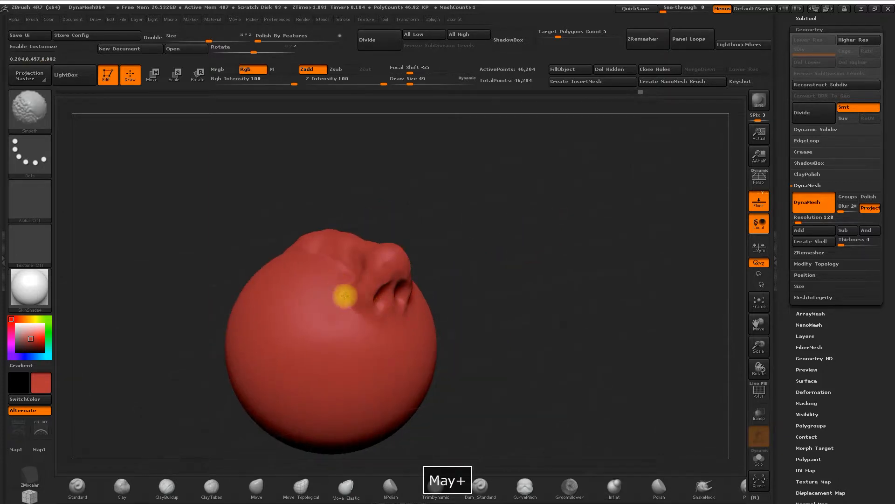
Step: Smooth the side of the nose bridge and the inner brow, and view the nose in profile
left_click_drag(409, 189, 329, 245, "shift")
left_click_drag(286, 218, 291, 198, "shift")
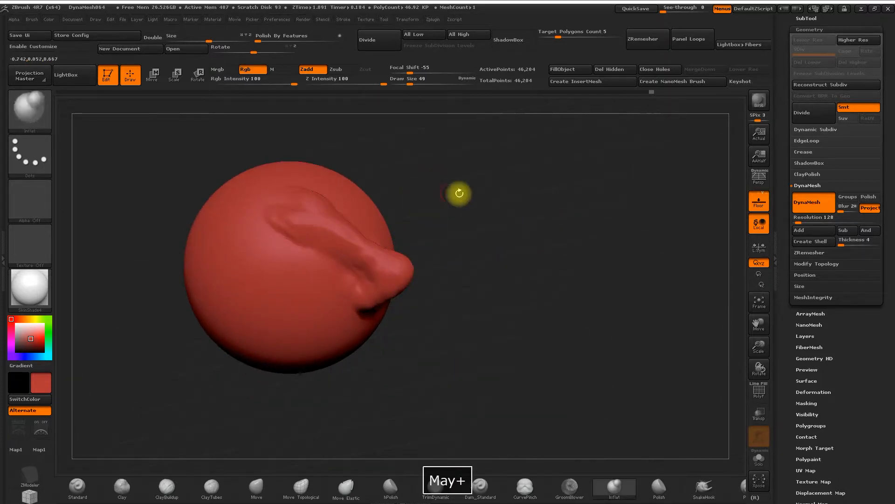
left_click_drag(458, 194, 490, 172, "shift")
left_click_drag(428, 231, 466, 209, "alt")
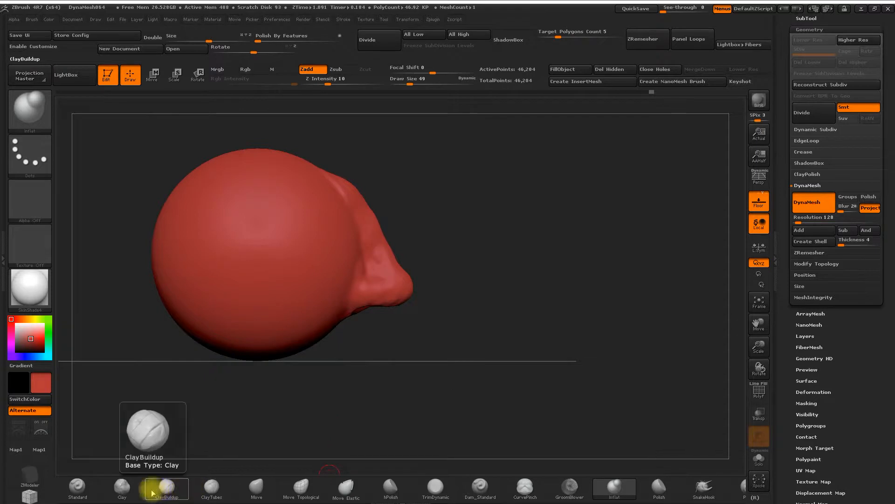
Step: Build up the nostril wings and lower sides of the nose with the Clay brush at draw size 80
left_click(124, 490)
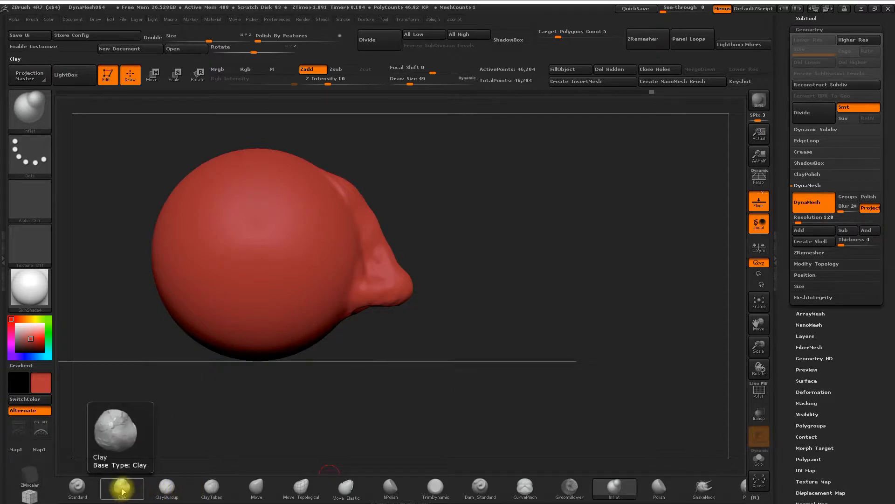
left_click(122, 490)
mouse_move(451, 282)
left_mouse_down("alt")
mouse_move(478, 275)
mouse_move(470, 244)
mouse_move(480, 242)
left_mouse_up("alt")
key("space")
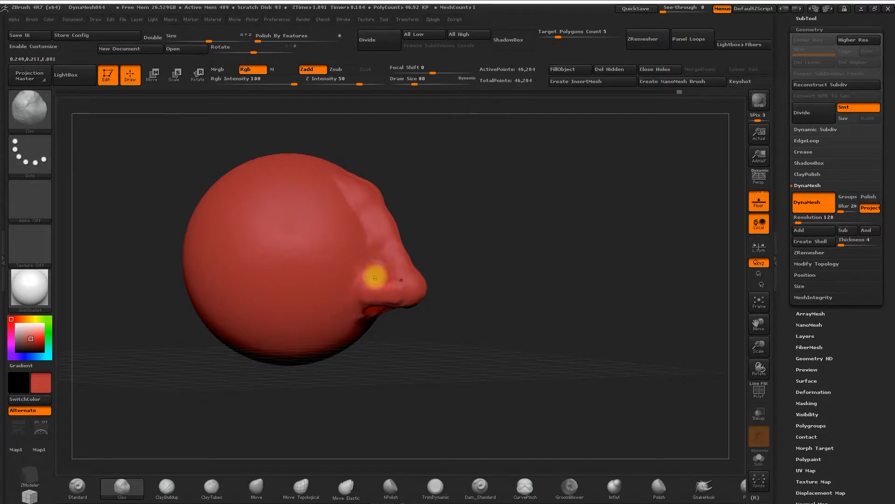
left_click_drag(493, 264, 296, 200)
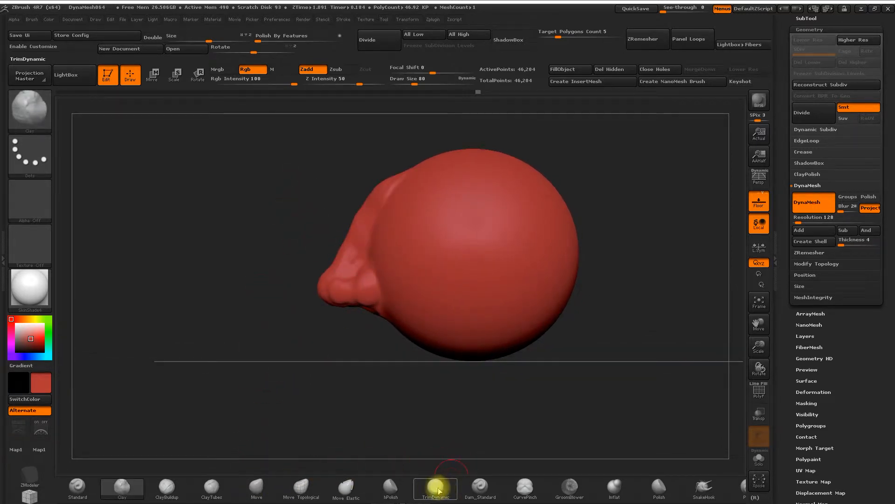
Step: Flatten the planes along the bridge and sides of the nose up to the inner brow with the hPolish brush at draw size 80
left_click(393, 484)
left_click_drag(380, 382, 404, 254)
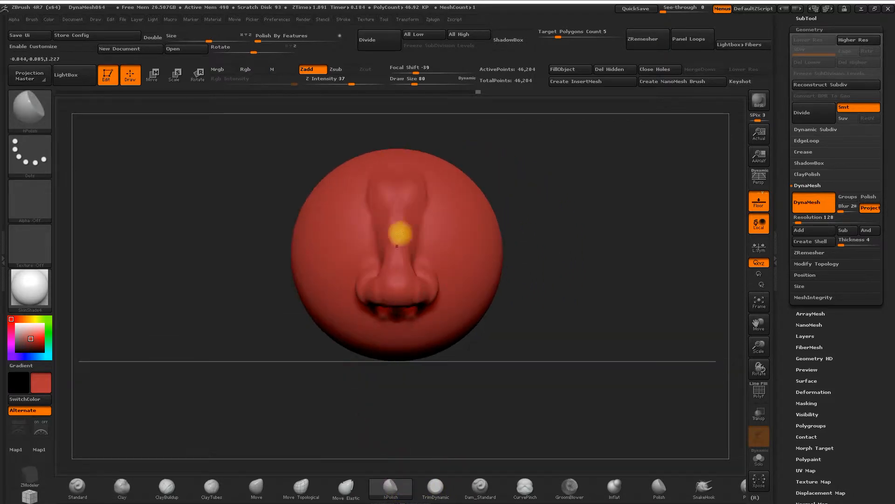
left_click_drag(518, 172, 379, 256)
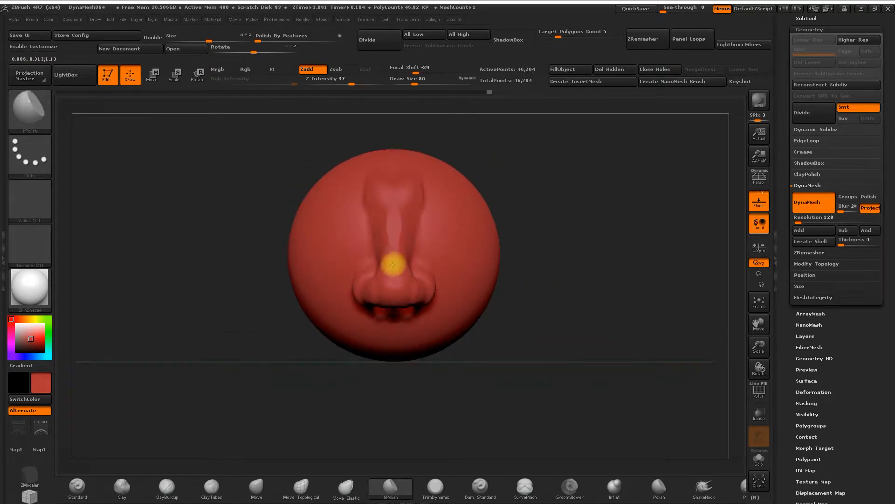
left_click_drag(498, 205, 389, 228)
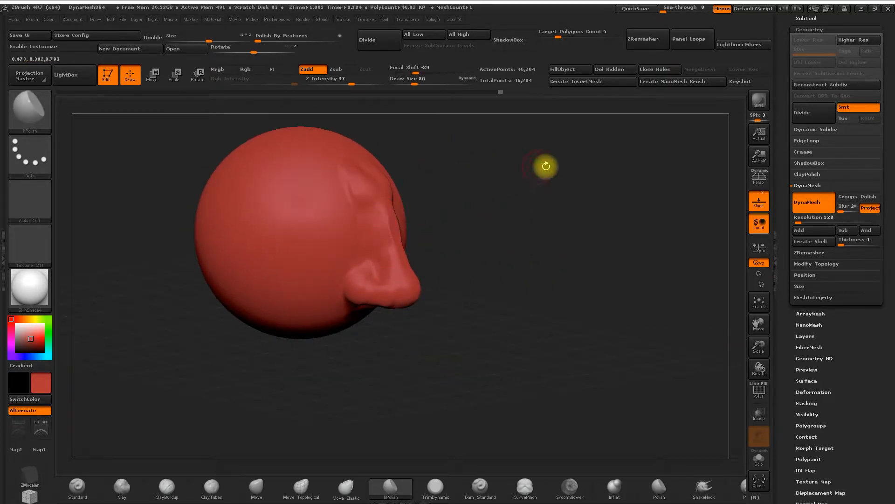
mouse_move(516, 198)
left_mouse_down()
mouse_move(499, 204)
mouse_move(465, 186)
mouse_move(482, 174)
mouse_move(428, 174)
mouse_move(323, 222)
mouse_move(359, 223)
mouse_move(351, 232)
left_mouse_up()
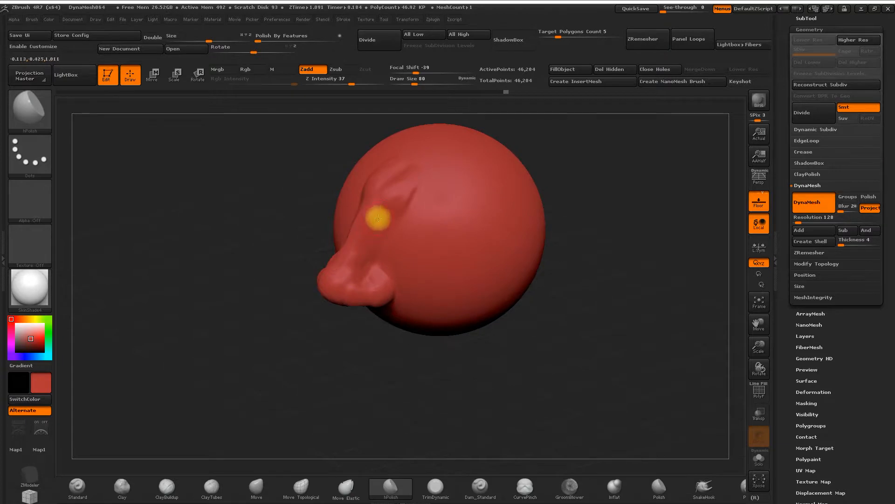
left_click_drag(315, 191, 350, 194)
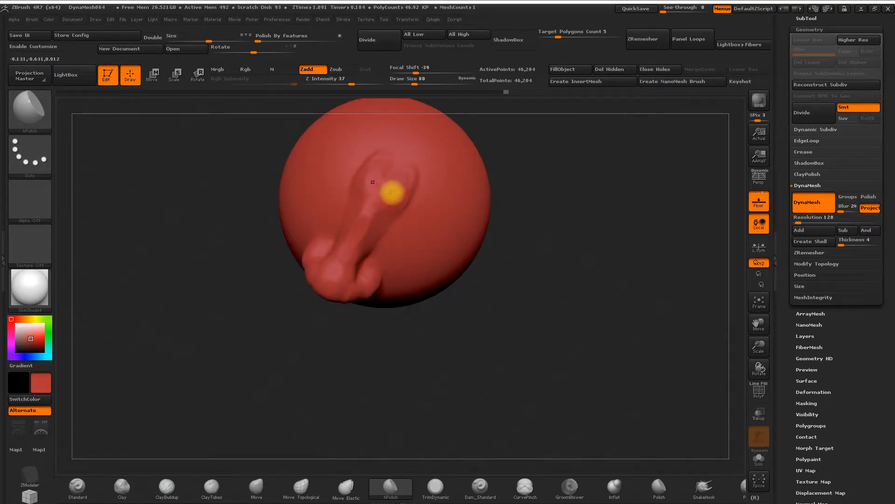
Step: Polish the nose tip, nostril wings and underside of the nose with the hPolish brush
left_click_drag(514, 258, 486, 206)
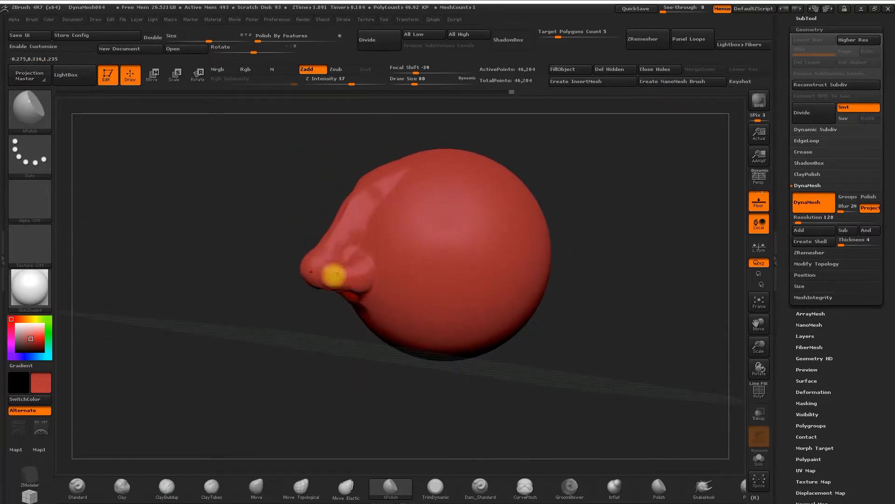
left_click_drag(302, 339, 318, 247)
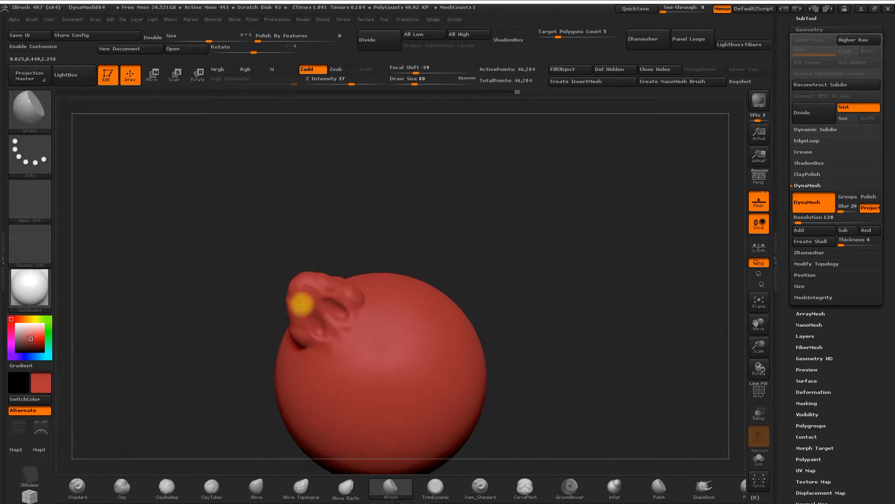
left_click_drag(366, 228, 333, 280)
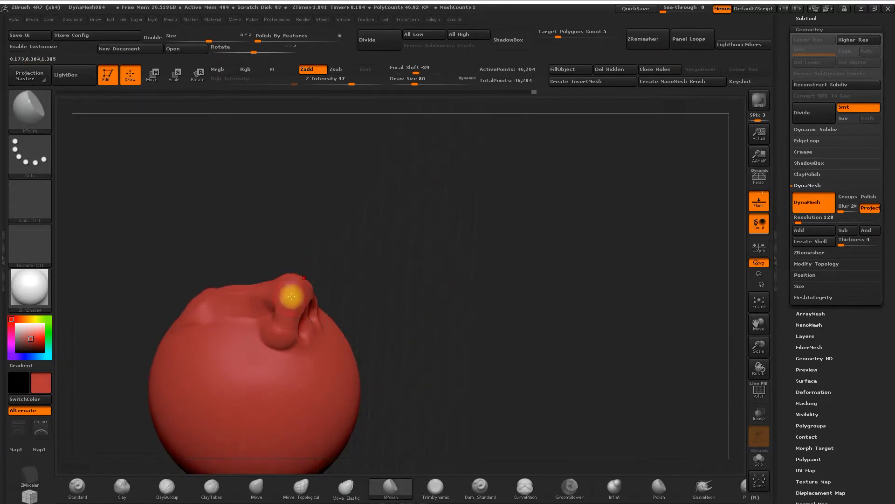
mouse_move(384, 248)
left_mouse_down()
mouse_move(346, 379)
mouse_move(335, 350)
mouse_move(340, 320)
mouse_move(312, 368)
left_mouse_up()
Step: Carve the creases around the nostril wings with the Dam_Standard brush, undoing the too-strong stroke and reducing the Z intensity to 11
left_click(480, 487)
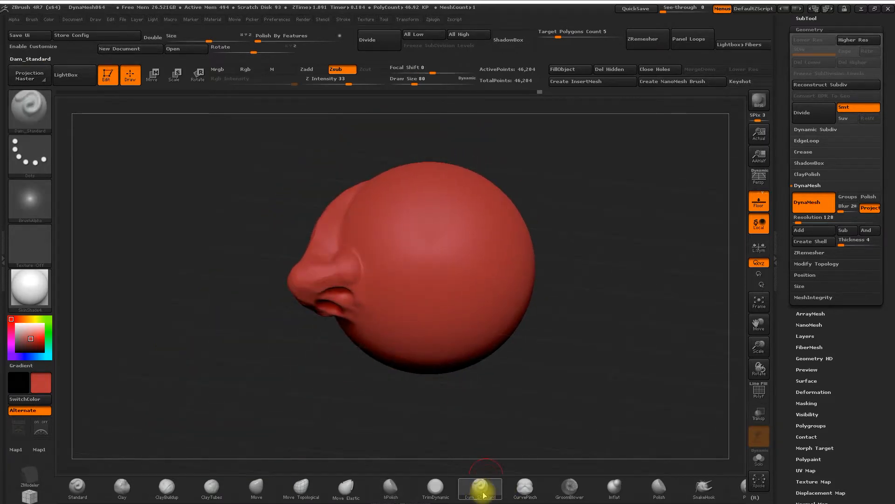
left_click_drag(365, 395, 350, 294)
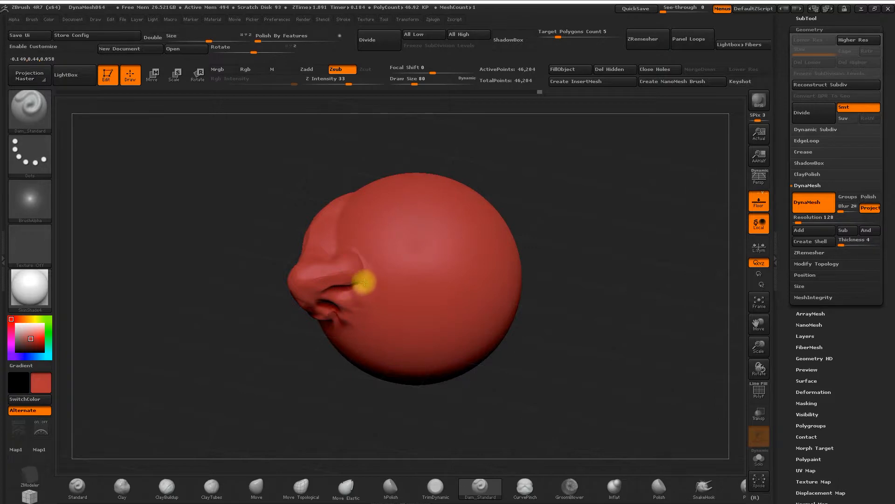
left_click_drag(573, 158, 524, 200)
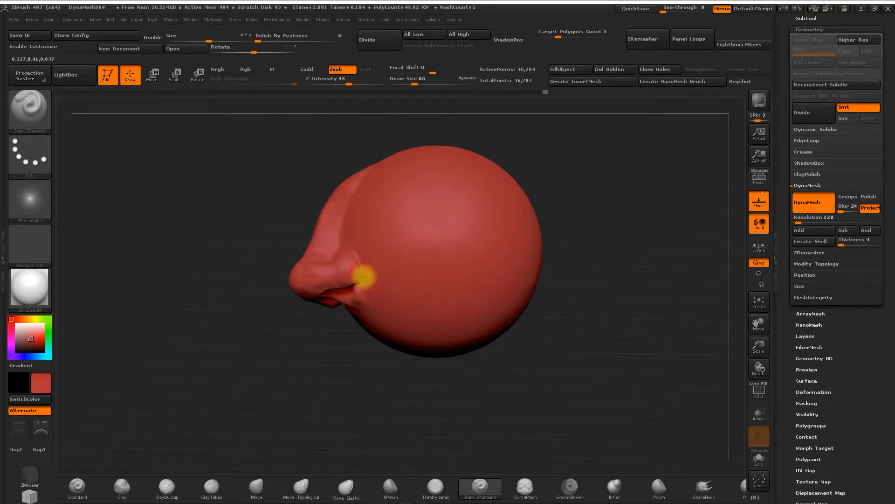
left_click_drag(238, 210, 329, 242)
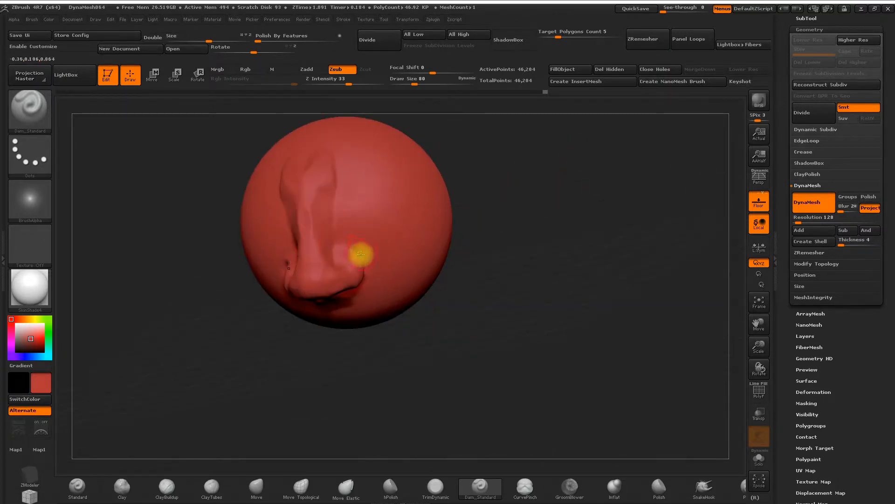
key("ctrl+z")
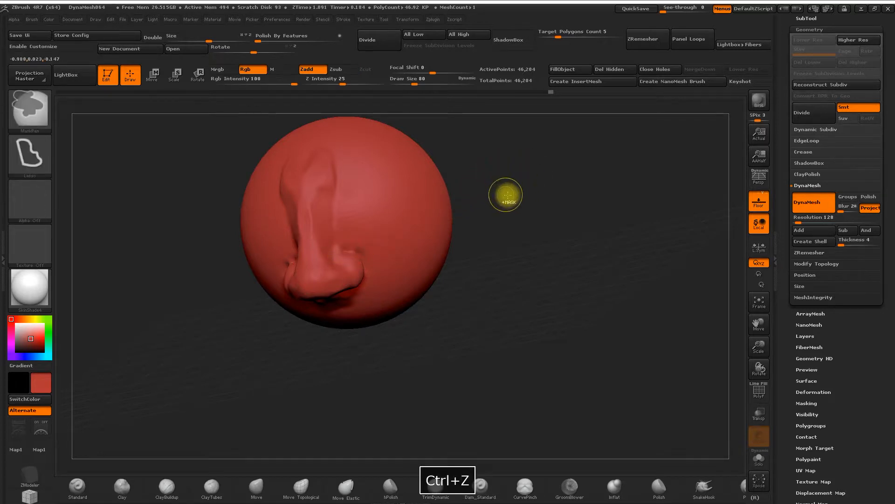
left_click_drag(348, 83, 329, 82)
left_click_drag(200, 229, 228, 240)
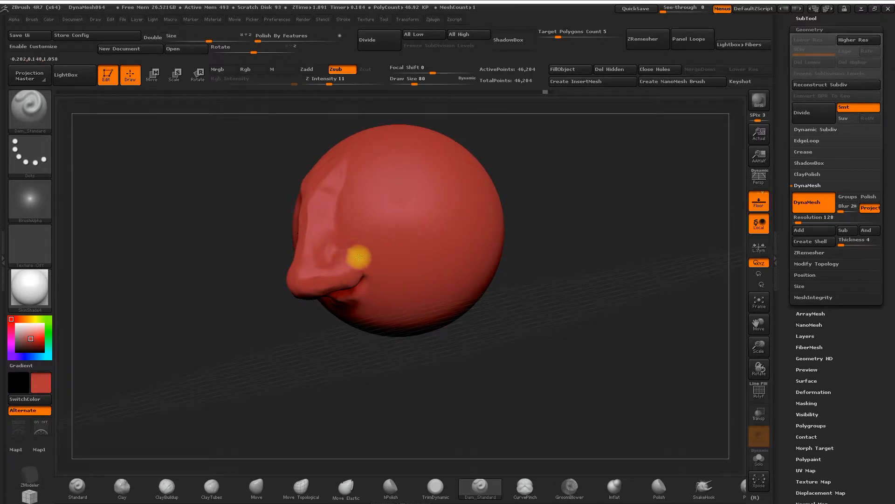
left_click_drag(515, 288, 494, 270)
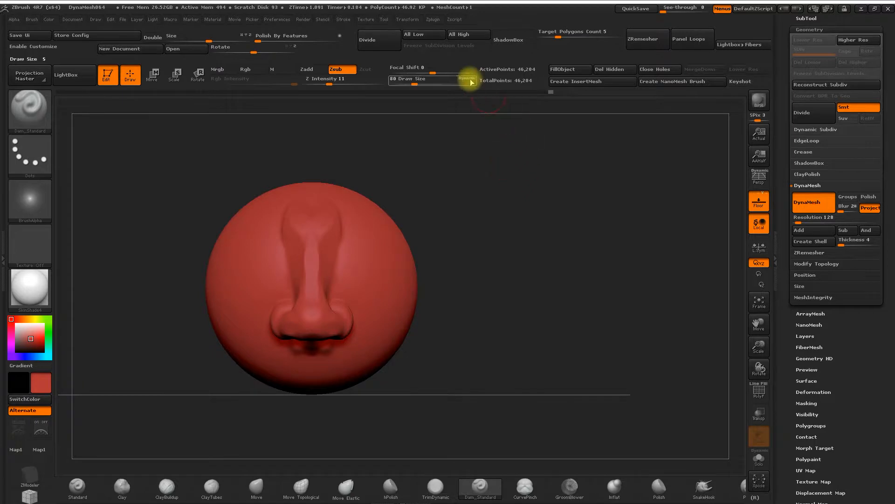
Step: Open the Lazy Mouse stroke settings, test Dam_Standard creases on the cheek beside the nose, and undo them
left_click_drag(473, 137, 524, 168, "alt")
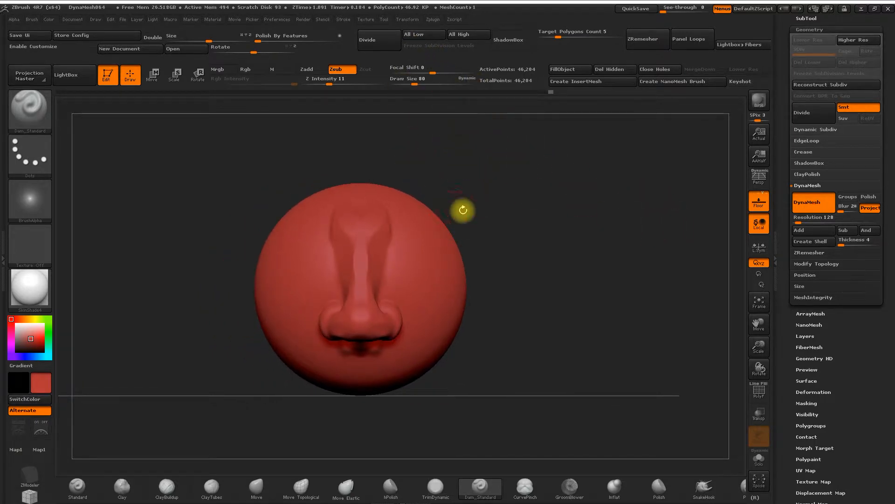
left_click(408, 20)
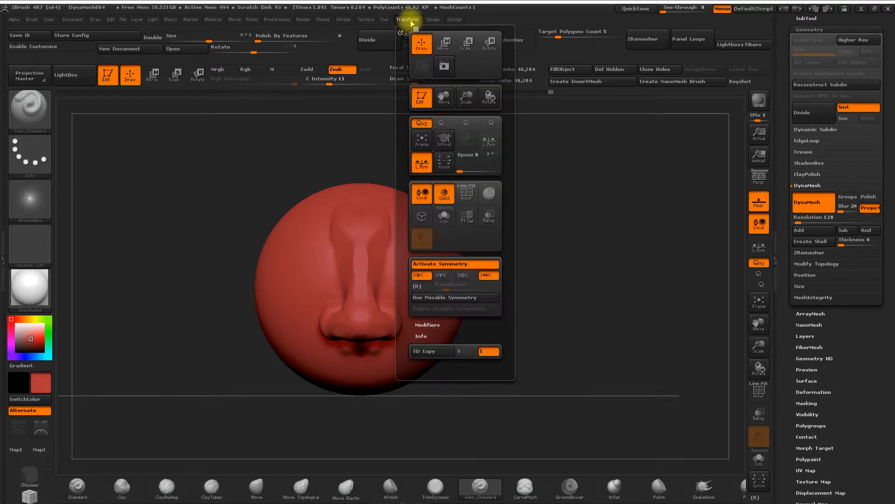
left_click(386, 19)
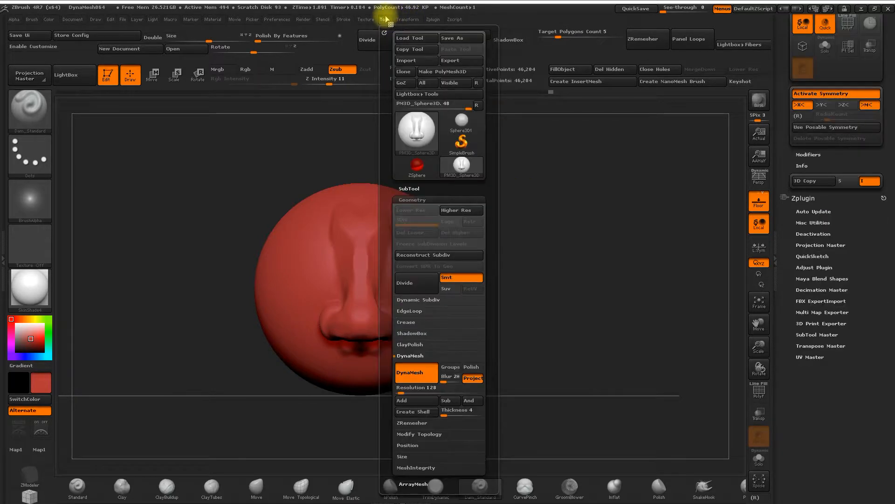
left_click(365, 20)
left_click(343, 20)
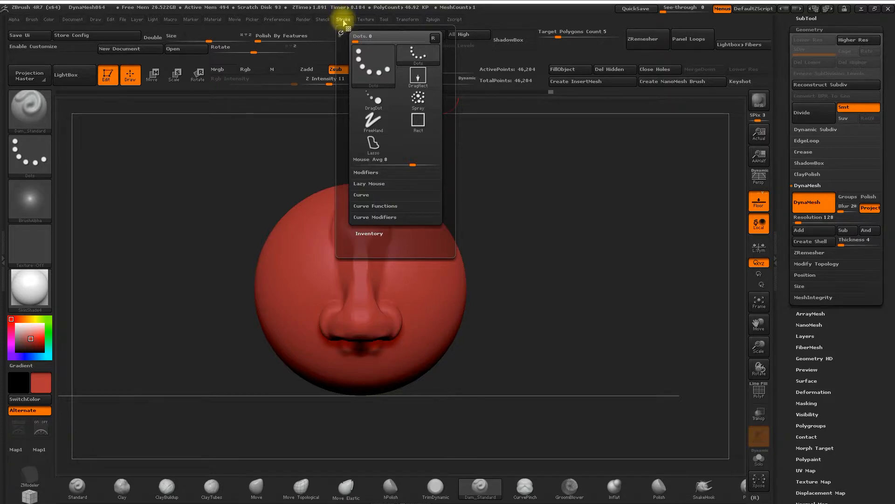
left_click(363, 183)
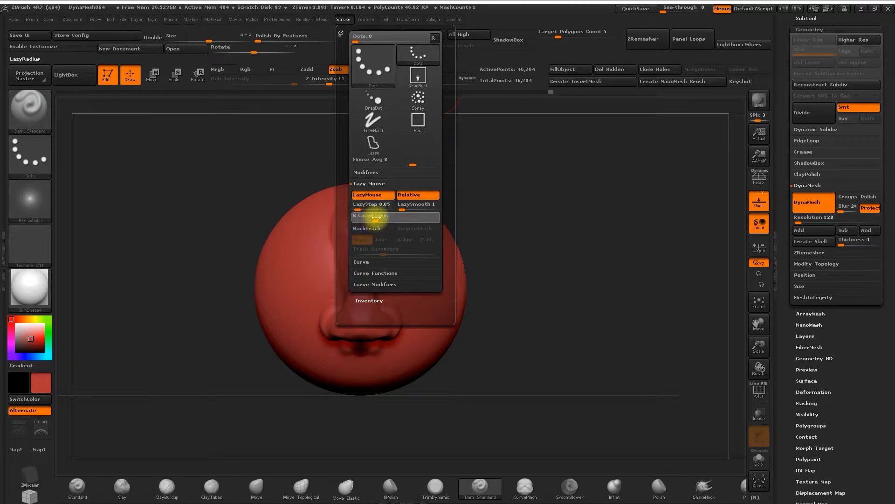
left_click_drag(480, 176, 458, 194)
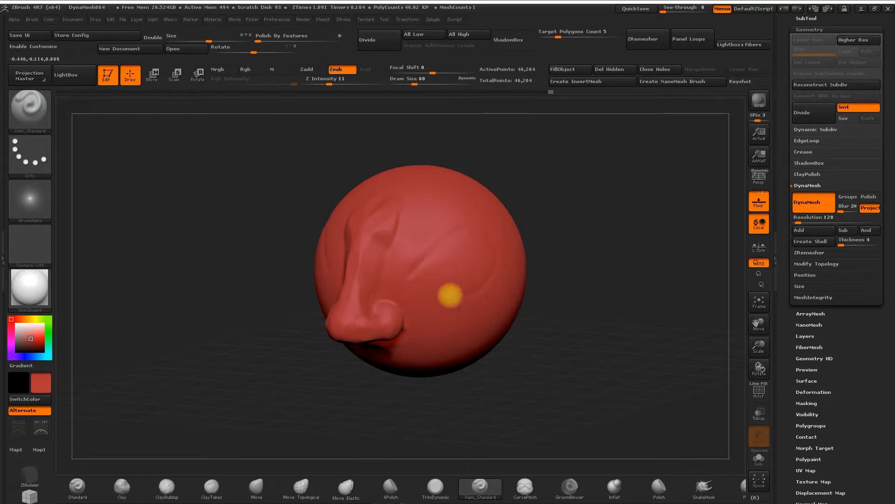
key("ctrl+z")
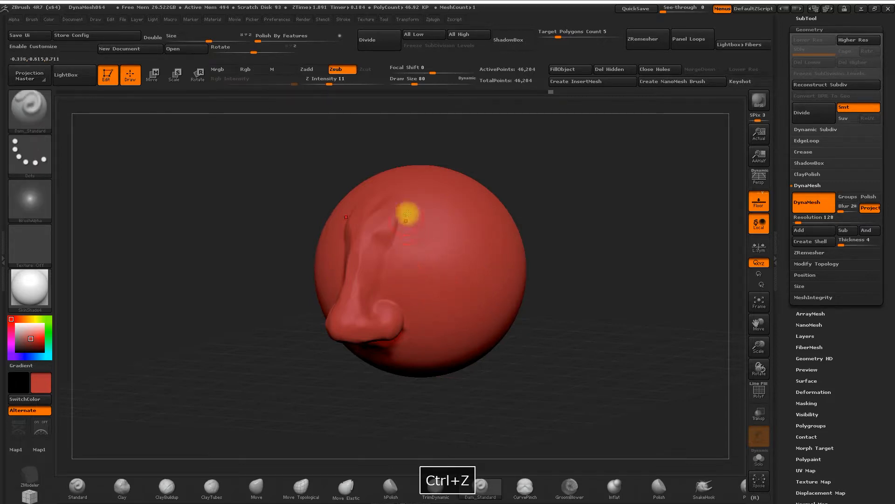
Step: Adjust the LazyRadius of the Dam_Standard brush's Lazy Mouse, undoing the trial stroke on the cheek
left_click(359, 20)
left_click(344, 19)
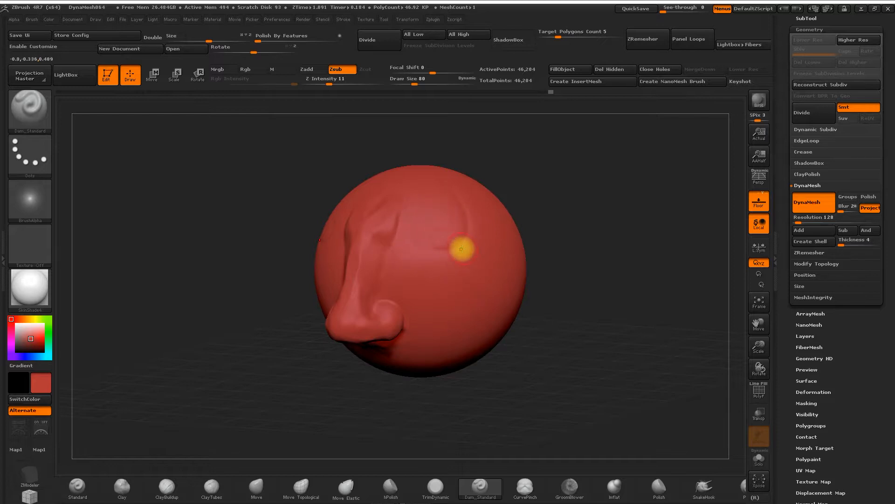
key("ctrl+z")
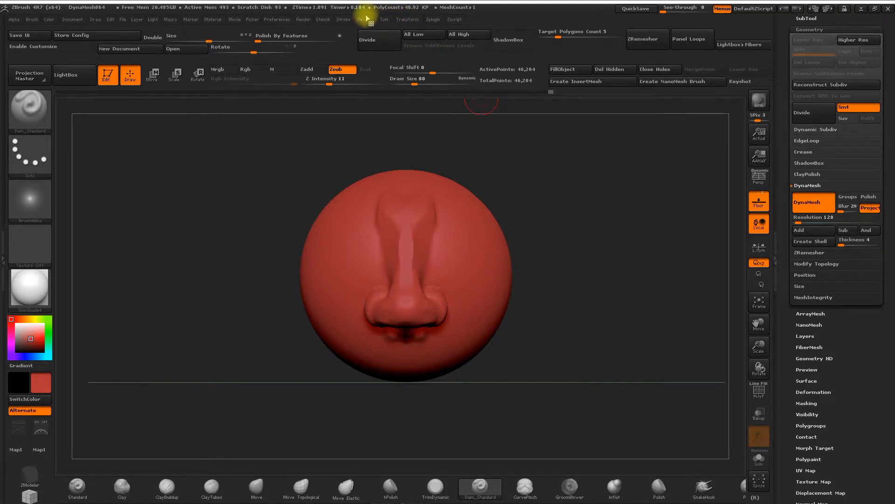
left_click(343, 20)
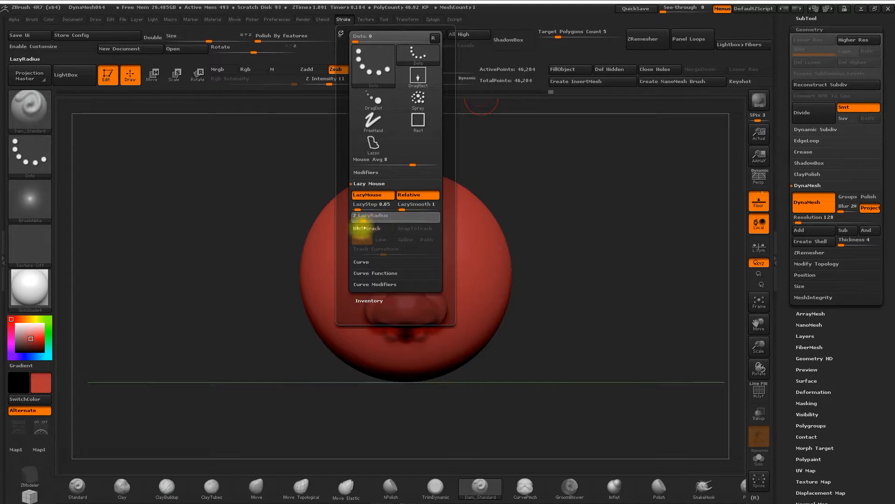
left_click_drag(362, 227, 374, 222)
Step: Shape the brow ridges, eye sockets and upper cheeks with the ClayBuildup brush at draw size 80, and smooth the strokes
mouse_move(543, 212)
left_mouse_down()
mouse_move(518, 224)
mouse_move(574, 206)
mouse_move(421, 432)
left_mouse_up()
left_click(147, 489)
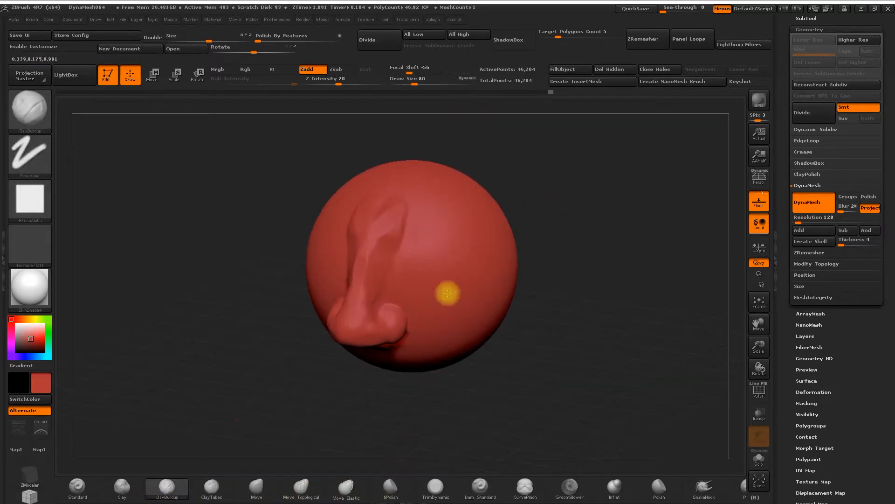
left_click_drag(541, 275, 548, 260)
mouse_move(418, 230)
left_mouse_down()
mouse_move(472, 237)
mouse_move(438, 212)
mouse_move(407, 260)
mouse_move(434, 237)
mouse_move(416, 274)
mouse_move(415, 240)
left_mouse_up()
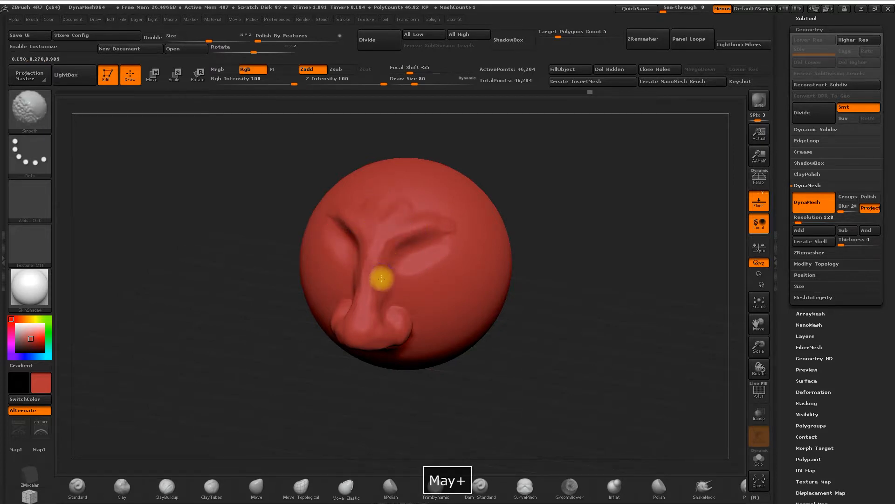
left_click_drag(592, 219, 549, 199, "shift")
Step: Reduce the ClayBuildup draw size to 49 and rework the nostrils on the underside of the nose, undoing the last smoothing
left_click_drag(369, 214, 349, 122, "alt")
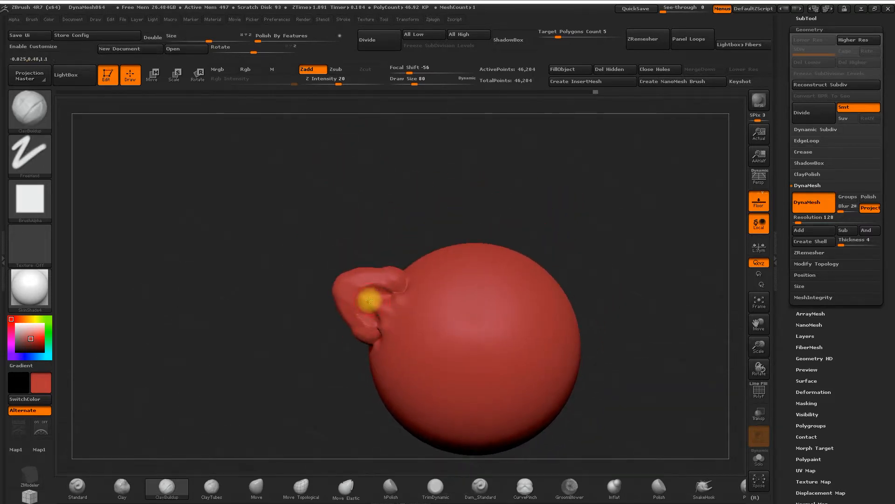
key("space")
mouse_move(366, 280)
left_mouse_down()
mouse_move(354, 283)
mouse_move(362, 284)
left_mouse_up()
left_click_drag(371, 201, 410, 206)
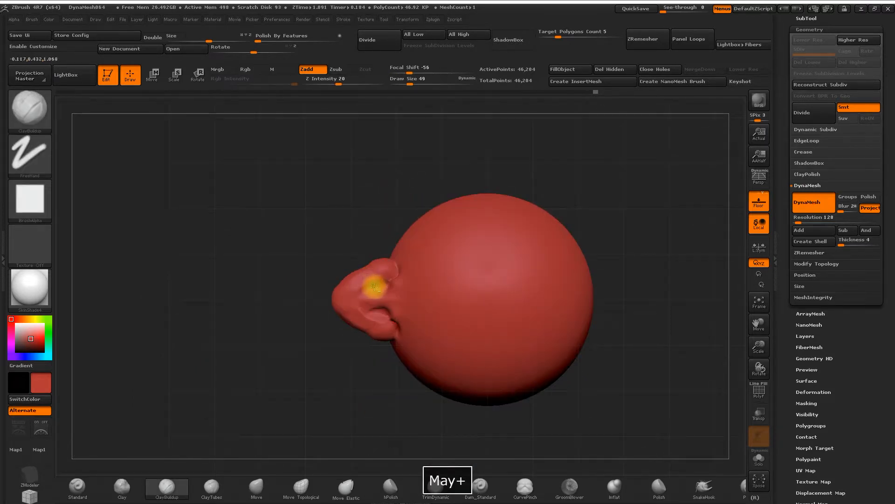
key("ctrl+z")
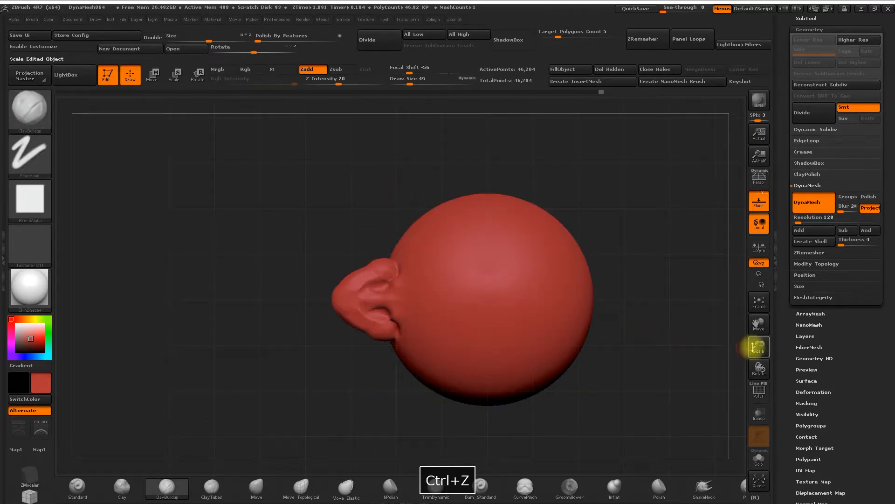
Step: Set the DynaMesh resolution to 432 and remesh the head
left_click_drag(756, 350, 723, 376)
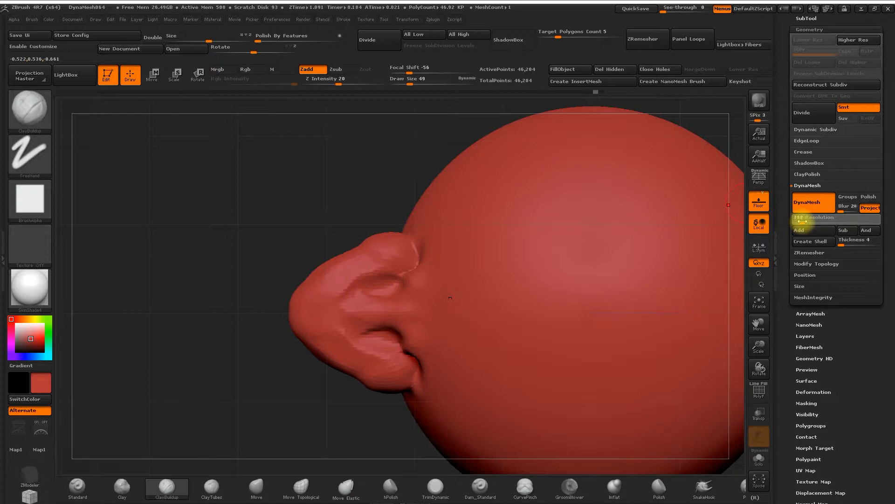
mouse_move(802, 221)
left_mouse_down()
mouse_move(823, 224)
mouse_move(805, 222)
left_mouse_up()
key("ctrl")
mouse_move(209, 227)
left_mouse_down("ctrl")
mouse_move(319, 153)
mouse_move(244, 140)
mouse_move(208, 200)
left_mouse_up("ctrl")
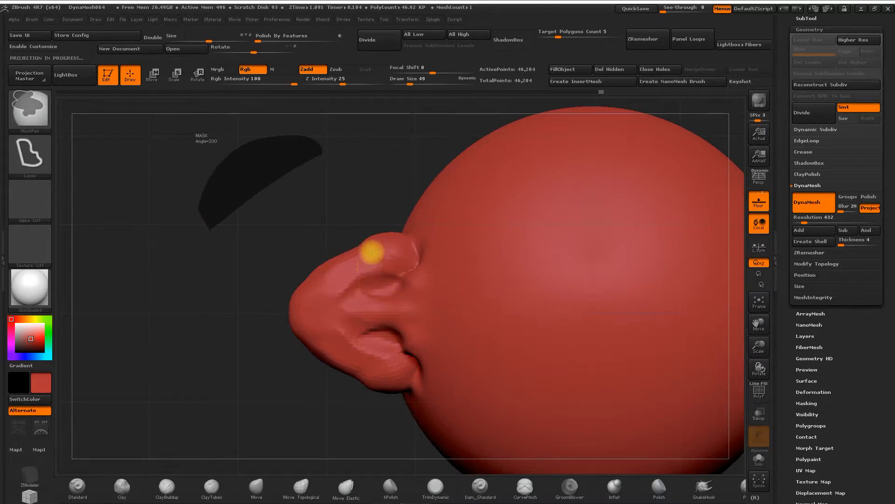
Step: Build up the upper lip and folds beneath the nose with the ClayBuildup brush, and smooth the strokes
mouse_move(348, 207)
left_mouse_down()
mouse_move(326, 295)
mouse_move(298, 306)
mouse_move(308, 332)
left_mouse_up()
left_click(212, 488)
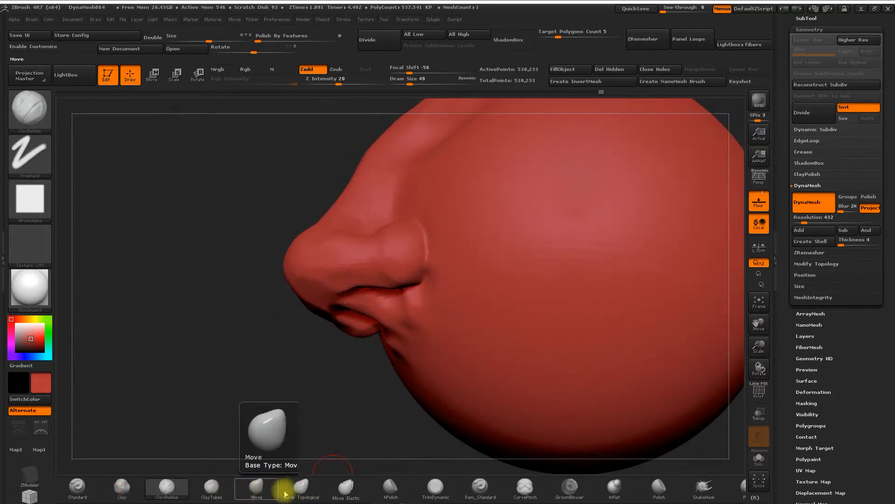
mouse_move(203, 397)
left_mouse_down()
mouse_move(385, 307)
mouse_move(421, 316)
left_mouse_up()
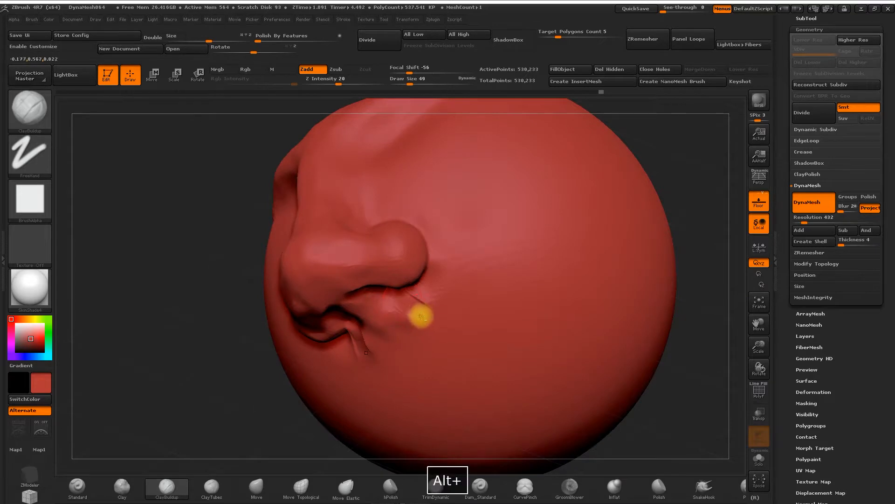
mouse_move(251, 387)
left_mouse_down()
mouse_move(329, 327)
mouse_move(366, 311)
mouse_move(388, 379)
left_mouse_up()
mouse_move(610, 140)
left_mouse_down()
mouse_move(594, 202)
mouse_move(536, 242)
left_mouse_up()
left_click_drag(436, 302, 392, 317, "shift")
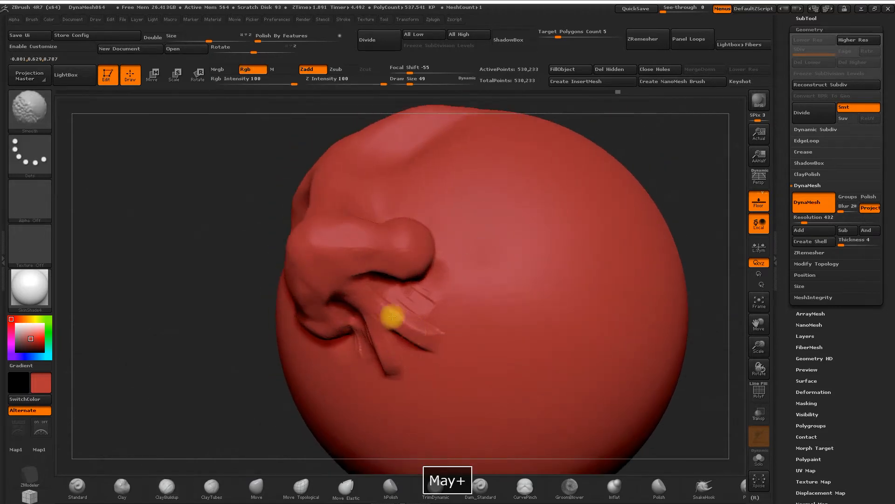
Step: Reduce the ClayBuildup draw size to 33, carve the nostrils deeper, and smooth the nostrils and the area around the nose base
left_click_drag(268, 355, 236, 320)
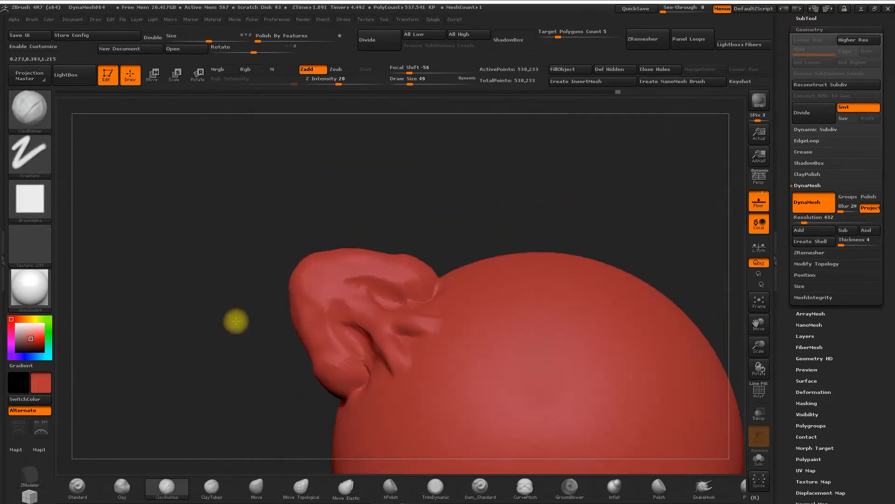
key("space")
mouse_move(320, 324)
left_mouse_down()
mouse_move(344, 325)
mouse_move(315, 313)
left_mouse_up()
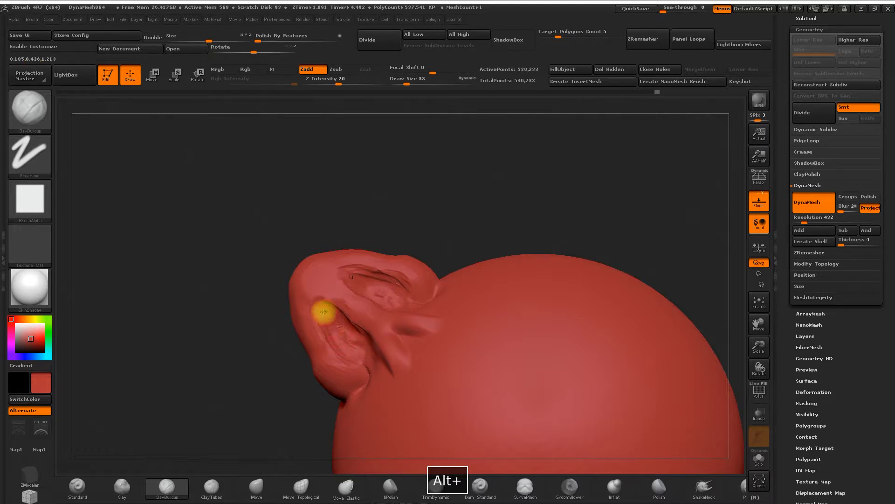
mouse_move(346, 324)
left_mouse_down("shift")
mouse_move(342, 344)
mouse_move(382, 311)
left_mouse_up("shift")
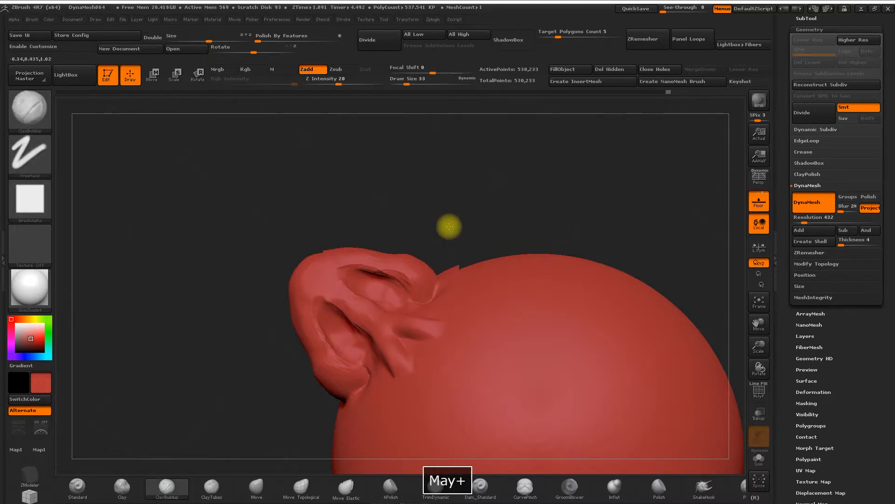
left_click_drag(443, 210, 427, 202)
left_click_drag(393, 266, 412, 277, "shift")
left_click_drag(410, 205, 431, 248)
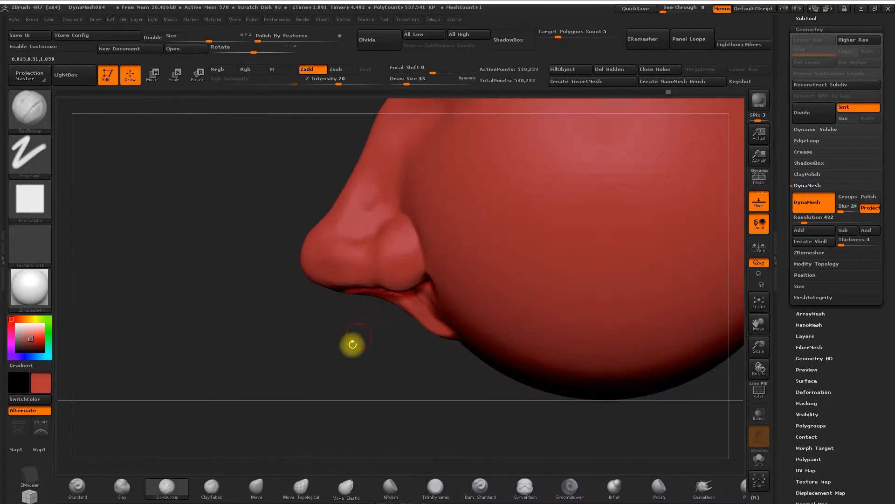
left_click_drag(360, 333, 412, 349)
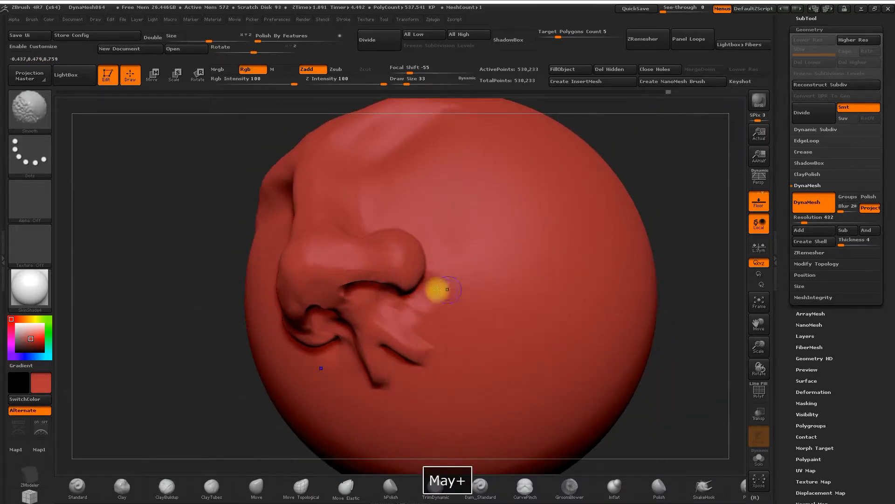
left_click_drag(226, 346, 195, 296)
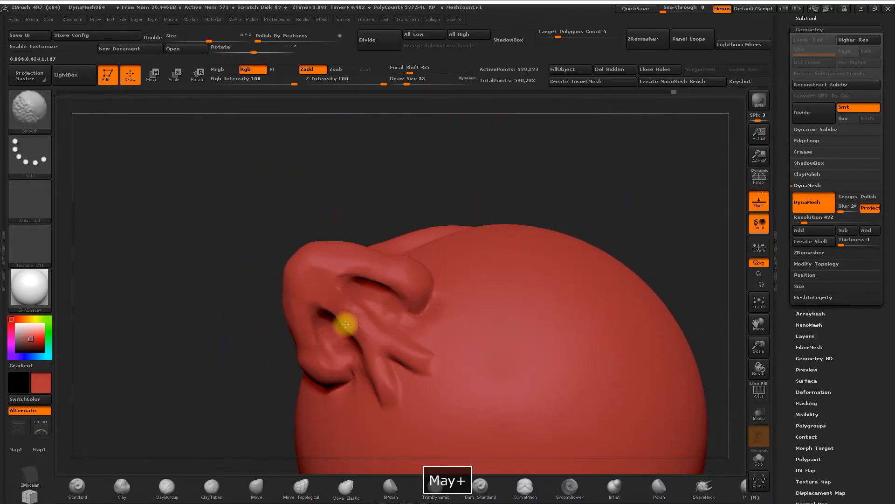
left_click_drag(504, 174, 424, 272)
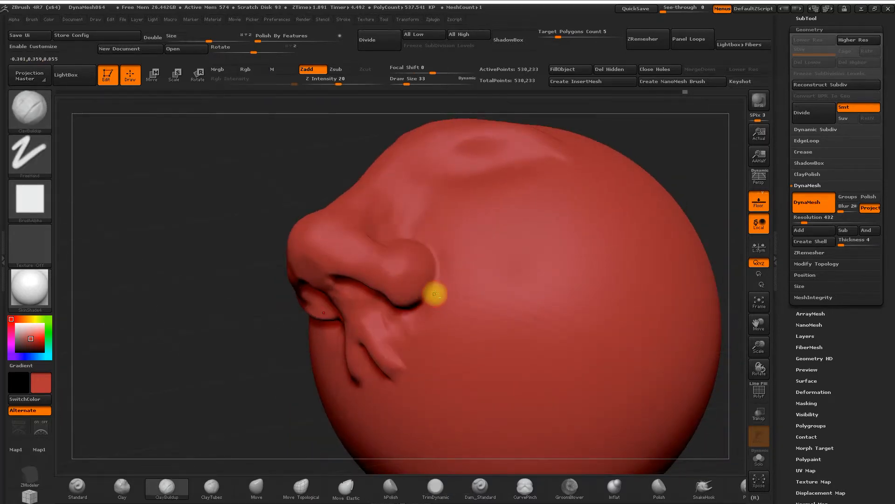
Step: Enlarge the ClayBuildup draw size to 116 and build up the upper lip and the cheek area beside the nostrils
key("space")
mouse_move(424, 320)
left_mouse_down()
mouse_move(437, 320)
mouse_move(434, 352)
left_mouse_up()
left_click_drag(397, 327, 414, 360)
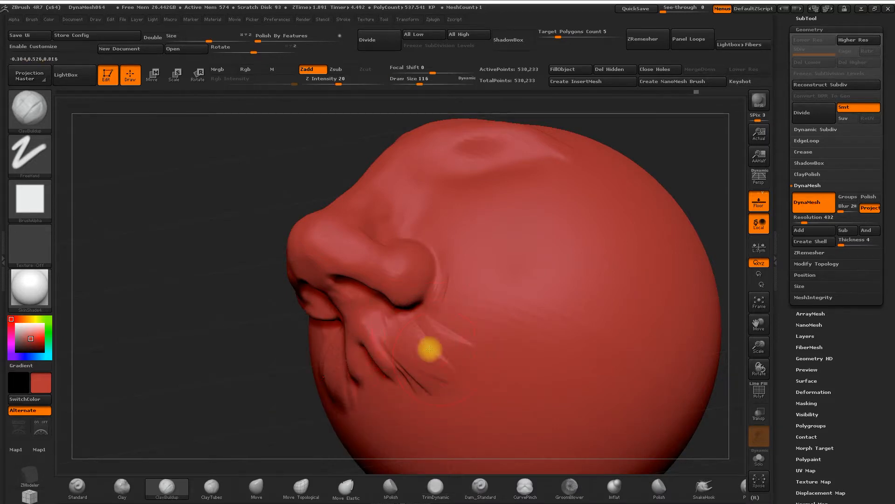
left_click_drag(443, 328, 443, 401)
left_click_drag(274, 346, 309, 349)
mouse_move(290, 380)
left_mouse_down()
mouse_move(318, 403)
mouse_move(392, 364)
left_mouse_up()
left_click_drag(585, 265, 459, 285)
Step: Carve the eye sockets and the sides of the nose inward with the ClayBuildup brush, smoothing the cheek strokes
left_click_drag(196, 182, 269, 191, "alt")
right_click_drag(313, 250, 373, 258)
left_click_drag(375, 259, 443, 310, "alt")
left_click_drag(387, 279, 438, 324, "alt")
key("shift")
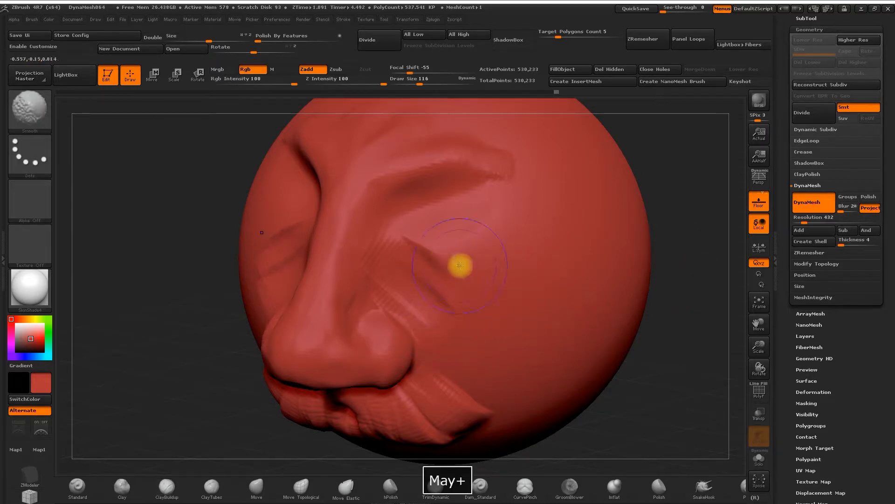
left_click_drag(415, 247, 471, 243, "alt")
mouse_move(411, 223)
left_mouse_down("alt")
mouse_move(465, 222)
mouse_move(485, 244)
left_mouse_up("alt")
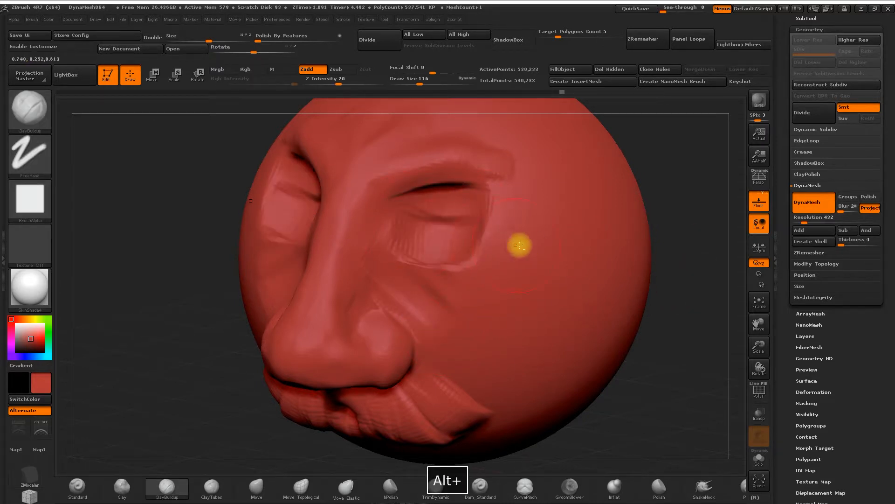
left_click_drag(194, 289, 542, 239)
mouse_move(634, 222)
left_mouse_down()
mouse_move(491, 202)
mouse_move(471, 259)
left_mouse_up()
mouse_move(217, 270)
left_mouse_down()
mouse_move(166, 256)
mouse_move(266, 204)
left_mouse_up()
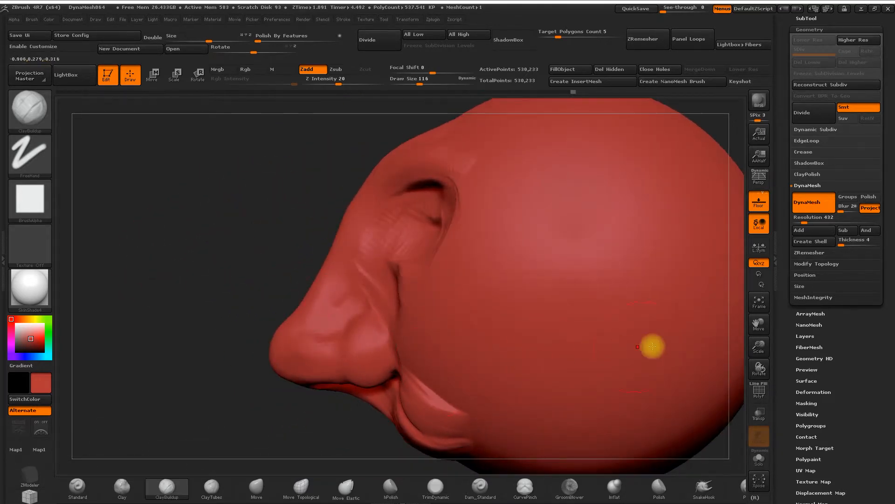
Step: Pull the forehead above the brow forward with the Move Topological brush at draw size 338
left_click_drag(754, 336, 403, 304)
left_click(300, 488)
key("space")
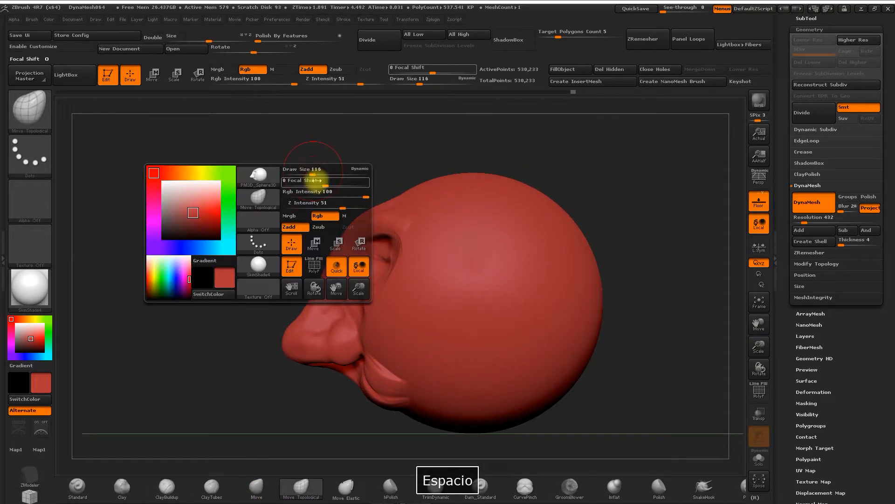
left_click_drag(310, 171, 323, 171)
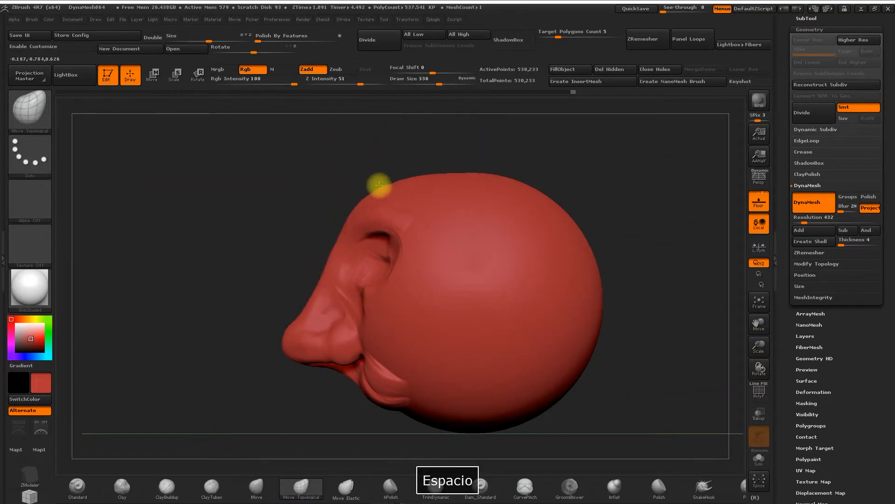
Step: Isolate the back half of the head in side view with a rectangular selection, hiding the face
left_click_drag(640, 229, 554, 196, "alt")
left_click_drag(759, 346, 751, 330)
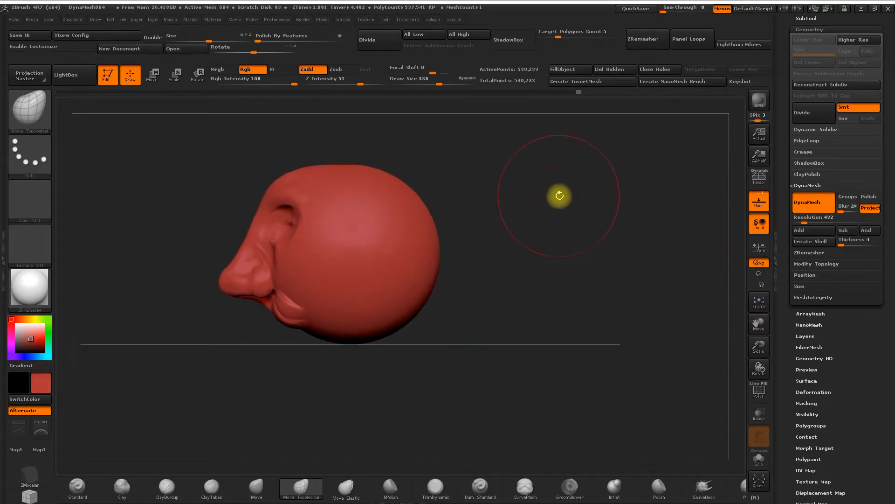
key("ctrl")
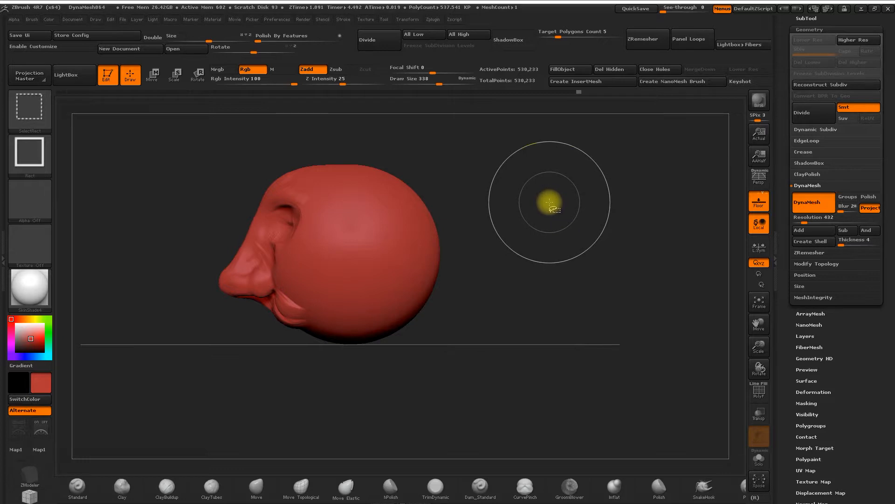
key("ctrl+shift")
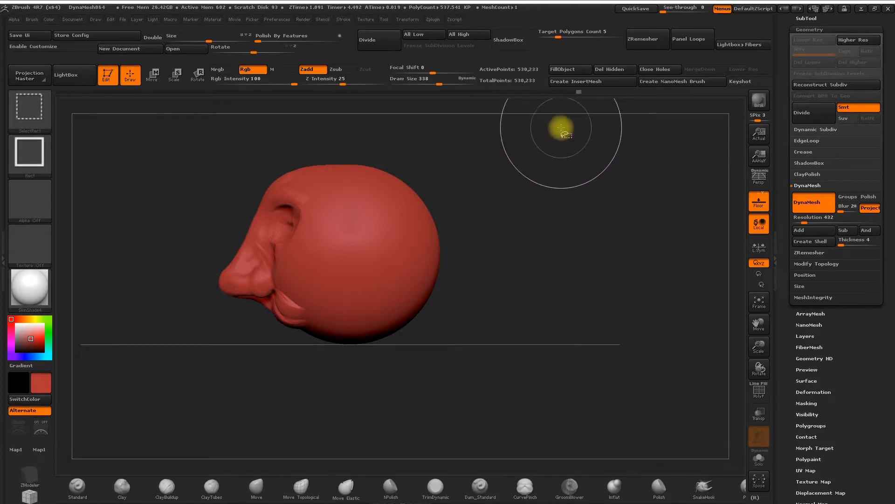
left_click_drag(572, 123, 459, 309, "ctrl+alt+shift")
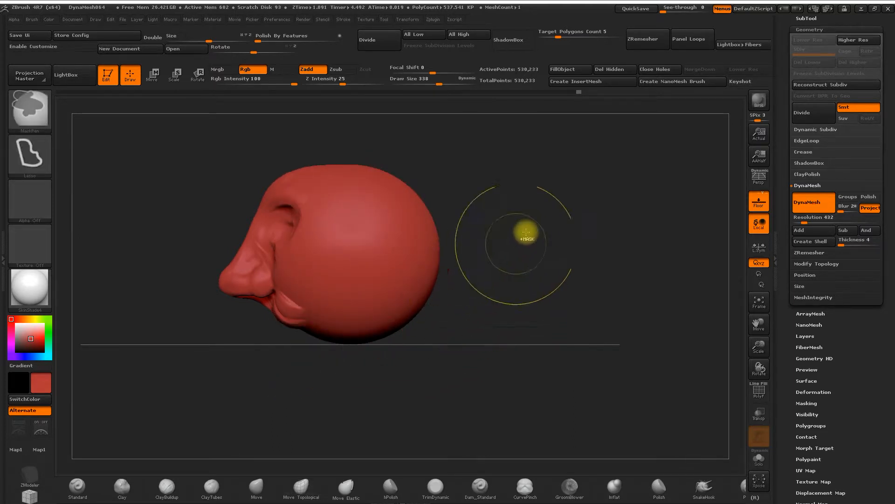
left_click_drag(604, 151, 330, 353, "ctrl+shift")
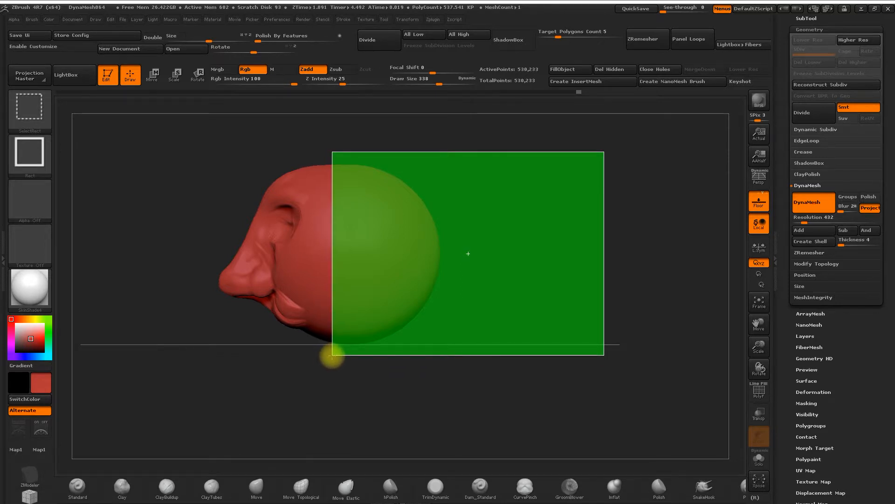
left_click_drag(333, 356, 332, 356, "ctrl+shift")
mouse_move(320, 289)
left_mouse_down()
mouse_move(513, 244)
mouse_move(508, 256)
left_mouse_up()
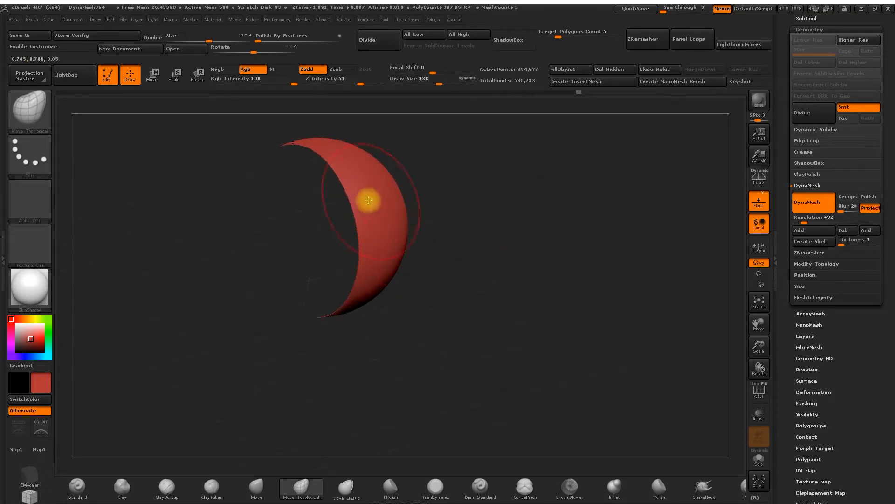
left_click_drag(477, 198, 472, 188, "shift")
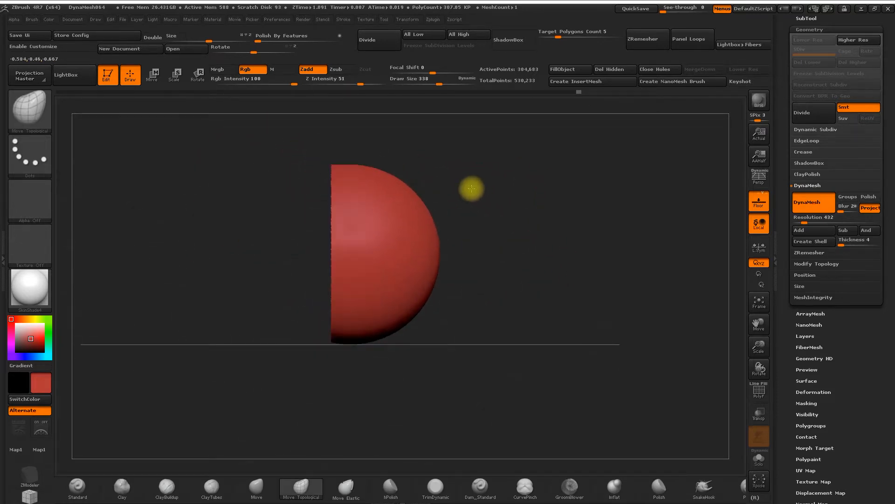
left_click_drag(521, 202, 537, 219, "alt")
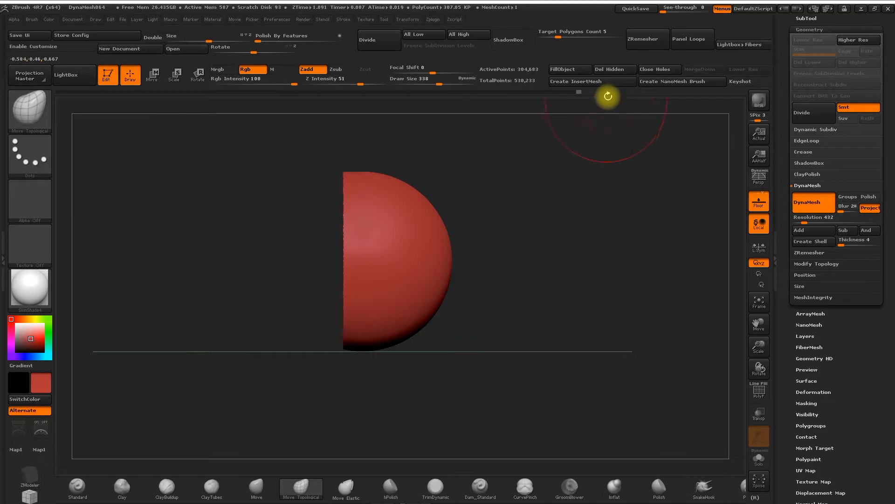
left_click_drag(566, 162, 615, 94)
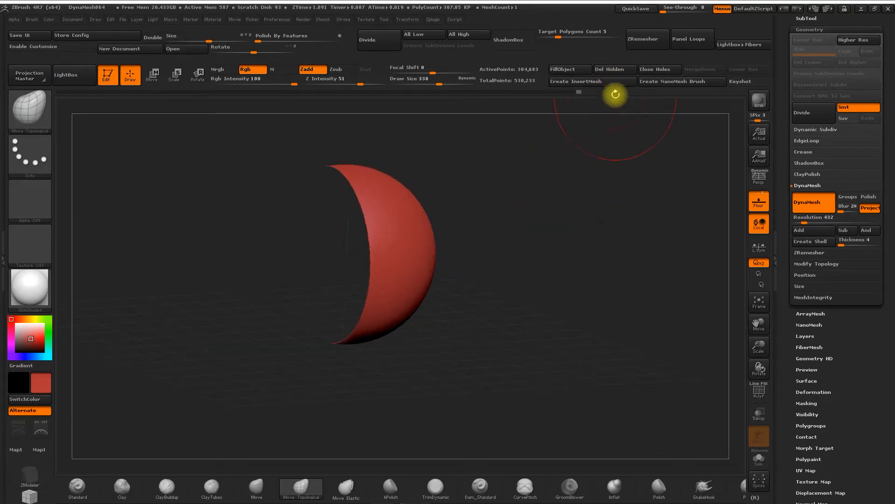
Step: Delete the hidden front half of the head and close the hole in the remaining half
left_click(611, 70)
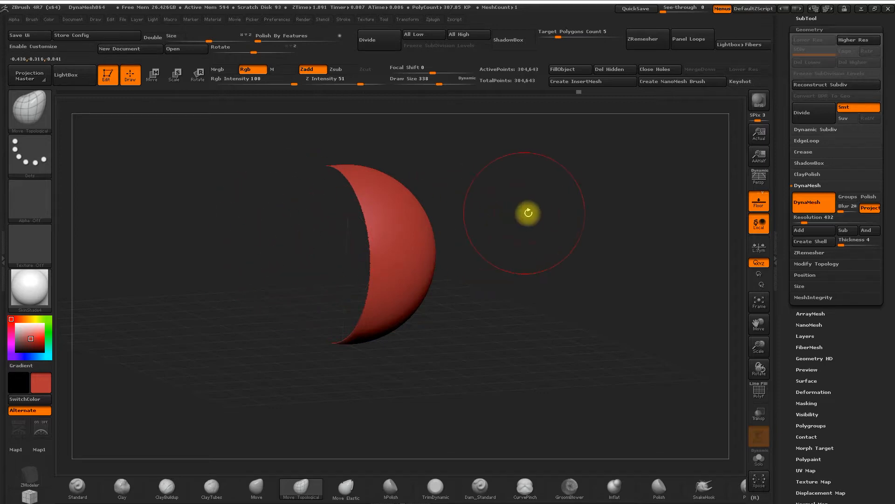
left_click(657, 70)
left_click_drag(507, 157, 489, 166)
left_click_drag(326, 246, 337, 236)
left_click_drag(526, 202, 544, 204)
Step: Undo the hole closing and the deletion of the face half
key("ctrl+z")
key("ctrl+z")
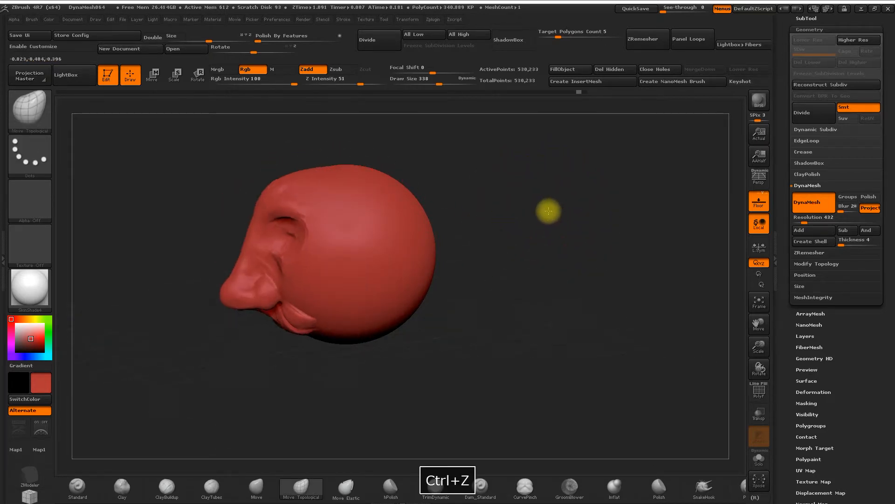
key("ctrl+z")
Step: Isolate the front of the face in side view with a rectangular selection, hiding the rest of the head
key("ctrl+shift")
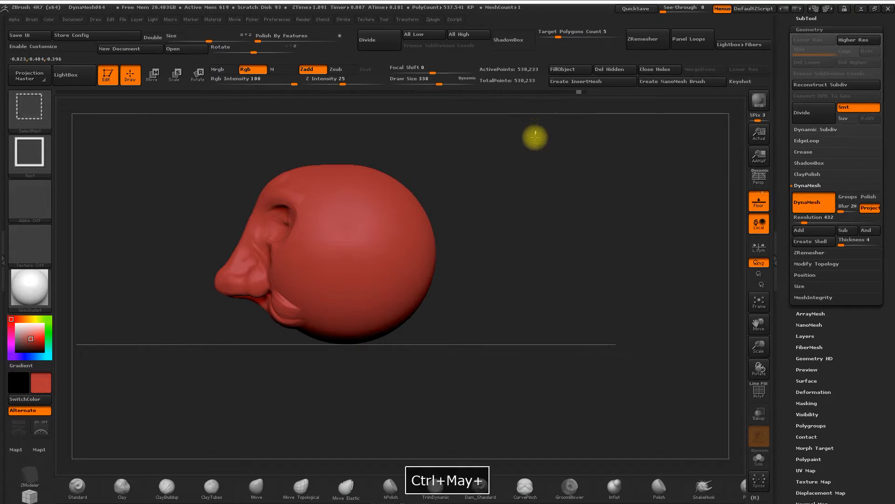
mouse_move(536, 132)
left_mouse_down("ctrl+shift")
mouse_move(496, 232)
mouse_move(412, 314)
mouse_move(344, 358)
mouse_move(301, 369)
left_mouse_up("ctrl+shift")
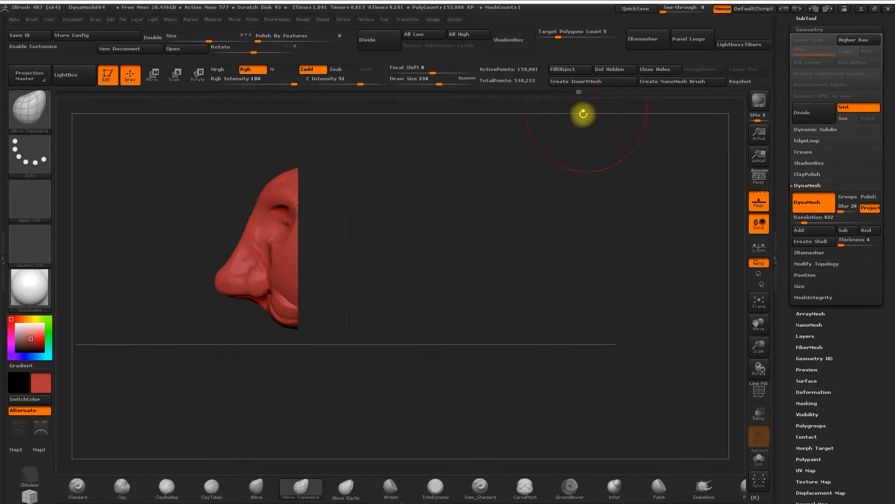
left_click_drag(595, 100, 613, 91)
Step: Delete the hidden back of the head and close the hole behind the face
left_click(620, 71)
left_click(658, 71)
left_click_drag(523, 200, 573, 203, "shift")
Step: Hide the top of the forehead in front view with a rectangular selection, and switch the SelectRect stroke to Lasso
left_click_drag(261, 136, 448, 201, "ctrl+alt+shift")
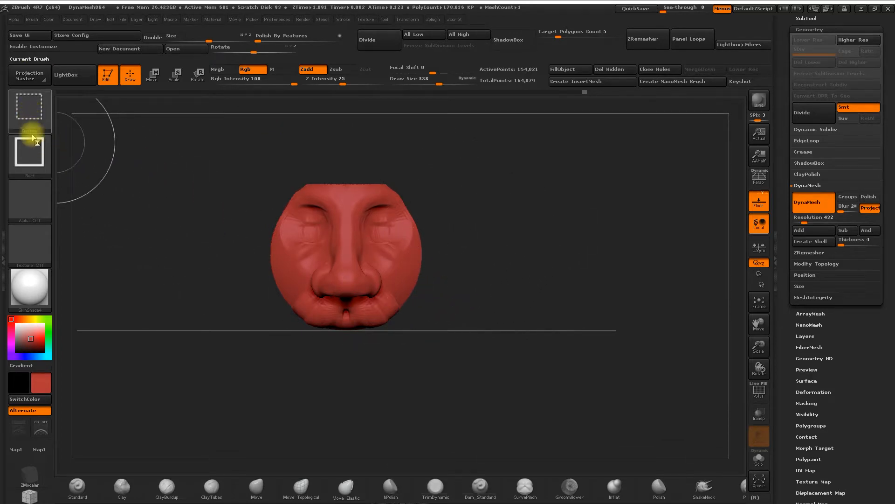
left_click(36, 147)
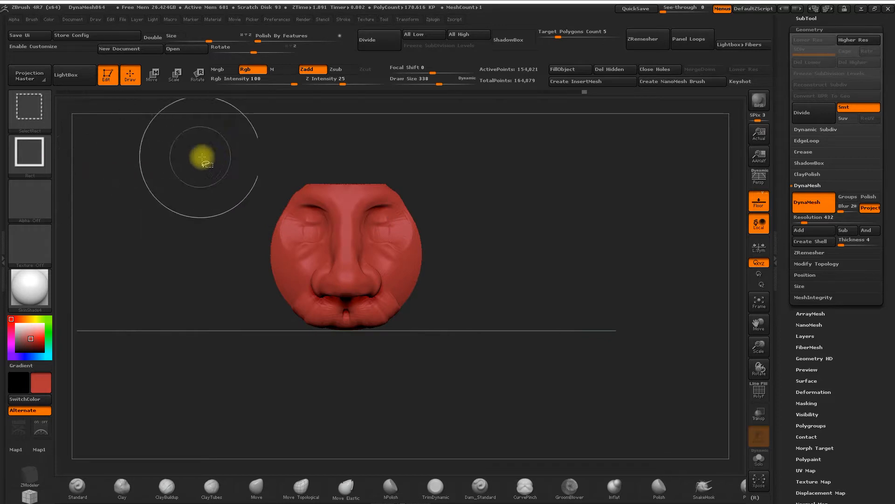
left_click(45, 164)
left_click(227, 162)
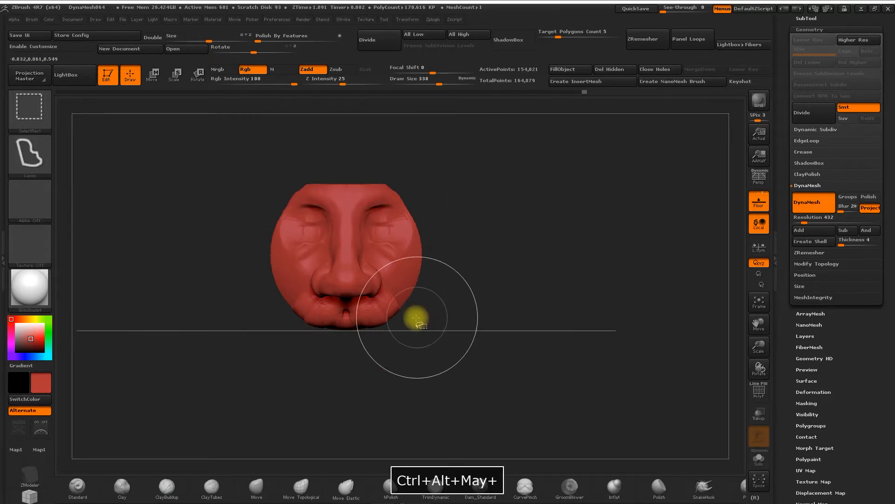
Step: Hide the cheeks, the upper lip and the outer ends of the brow around the nose with lasso selections
mouse_move(397, 304)
left_mouse_down("ctrl+alt+shift")
mouse_move(374, 254)
mouse_move(421, 200)
mouse_move(433, 215)
left_mouse_up("ctrl+alt+shift")
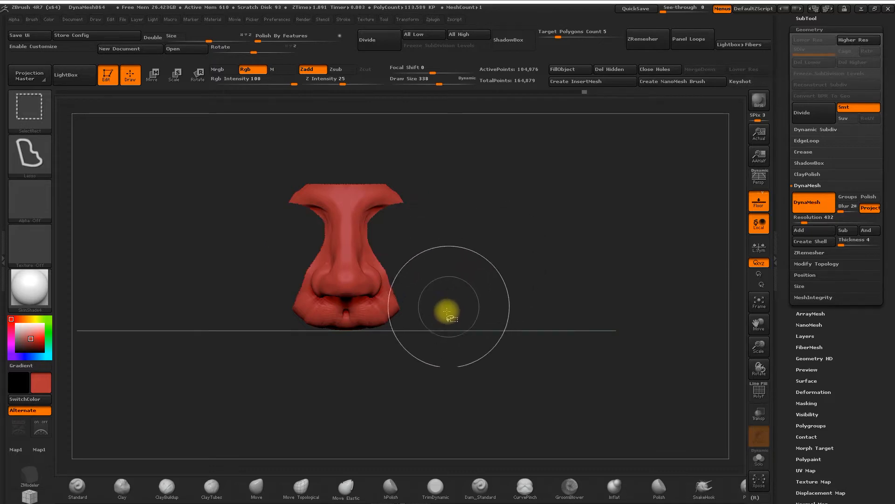
mouse_move(375, 387)
left_mouse_down("ctrl+alt+shift")
mouse_move(426, 374)
mouse_move(419, 280)
mouse_move(346, 307)
mouse_move(314, 300)
mouse_move(246, 332)
left_mouse_up("ctrl+alt+shift")
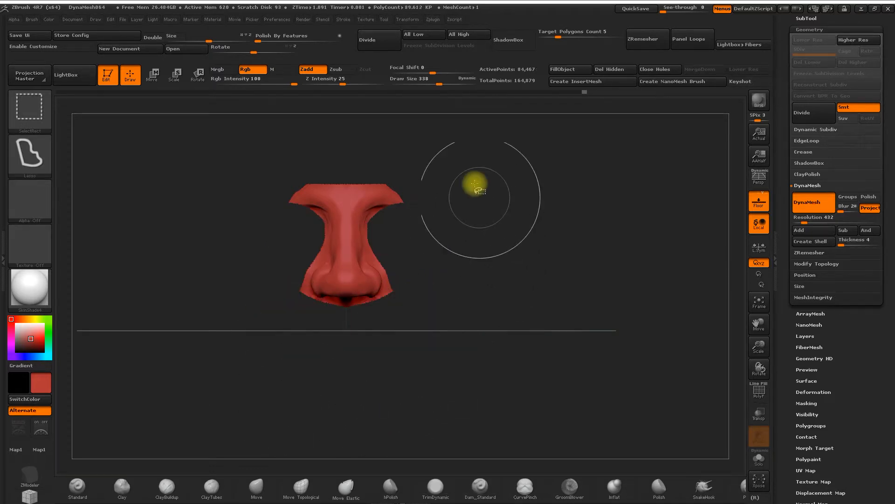
left_click_drag(393, 199, 488, 173, "ctrl+alt+shift")
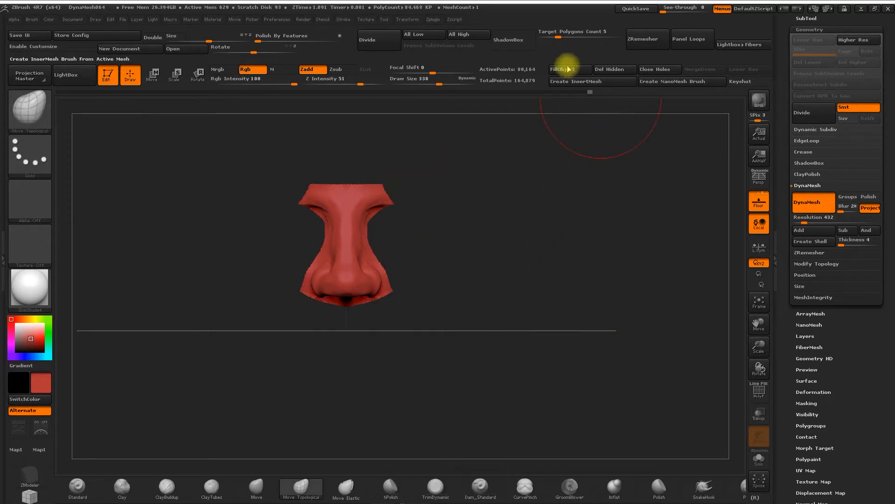
Step: Delete the hidden mesh around the nose, close the resulting holes, and reduce the Draw Size to 148
left_click(607, 69)
left_click(666, 70)
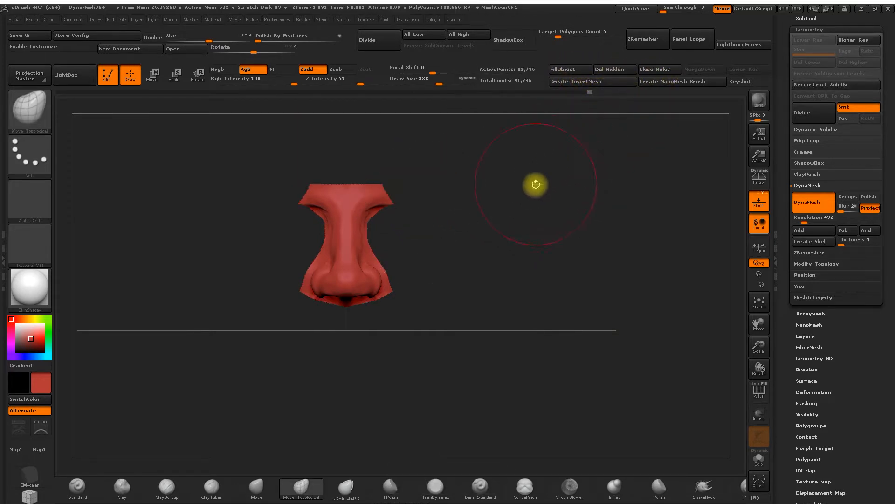
left_click_drag(536, 184, 489, 194)
key("space")
left_click_drag(394, 175, 376, 180)
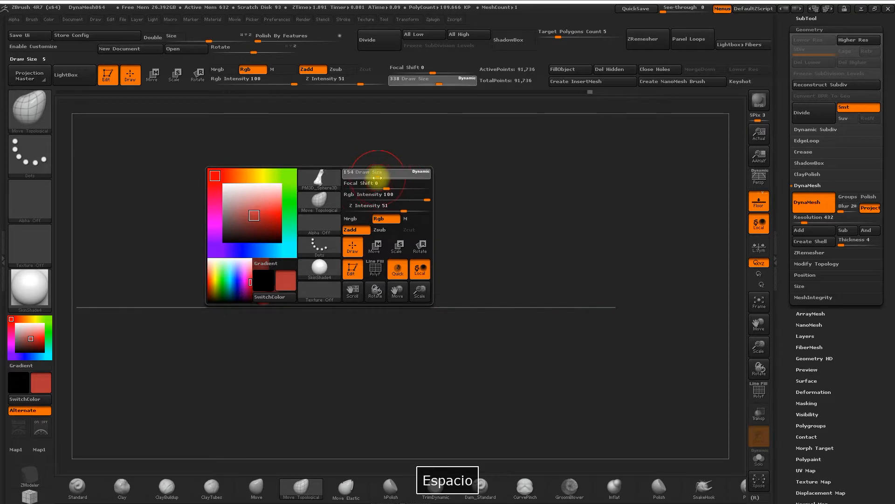
Step: Hide the uneven back edge of the nose in side view with lasso selections and delete the hidden parts
mouse_move(352, 195)
left_mouse_down("ctrl+alt+shift")
mouse_move(310, 234)
mouse_move(287, 191)
left_mouse_up("ctrl+alt+shift")
mouse_move(324, 164)
left_mouse_down("ctrl+alt+shift")
mouse_move(320, 228)
mouse_move(276, 244)
mouse_move(280, 139)
left_mouse_up("ctrl+alt+shift")
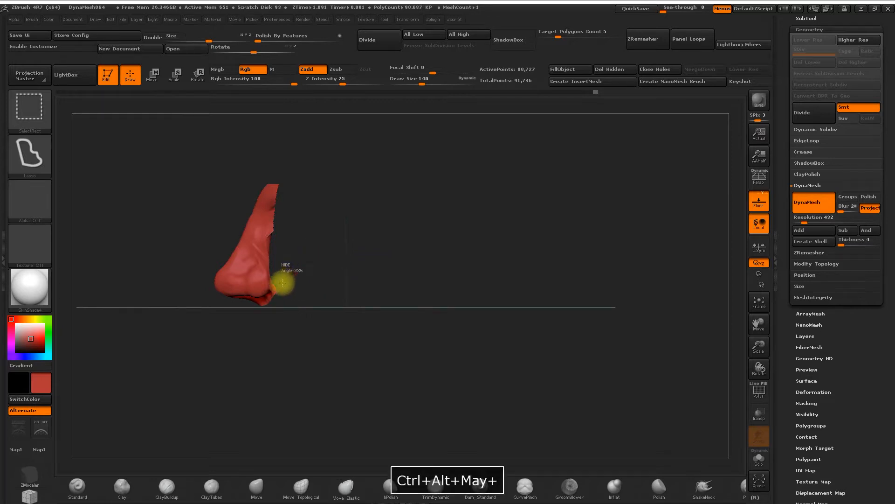
left_click_drag(267, 298, 357, 322, "ctrl+alt+shift")
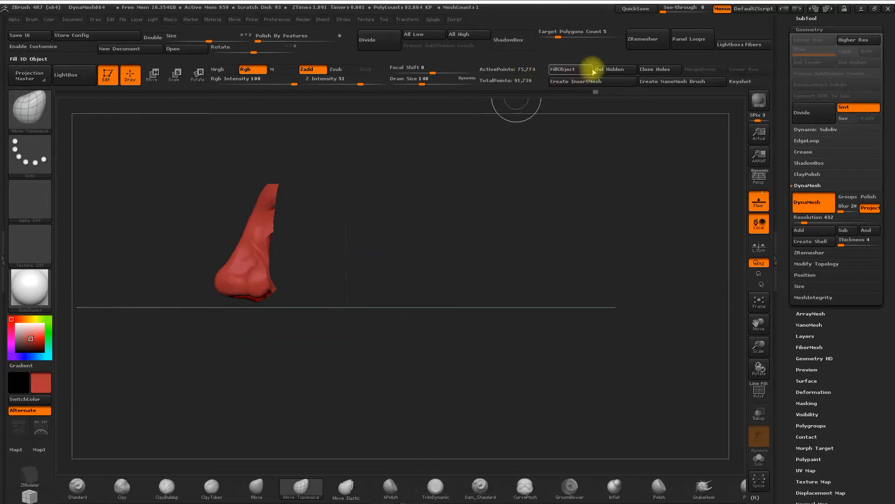
left_click(608, 70)
Step: Turn on double-sided display, isolate the nose from the small floating fragment behind it, and delete the hidden fragment
left_click_drag(478, 197, 385, 239)
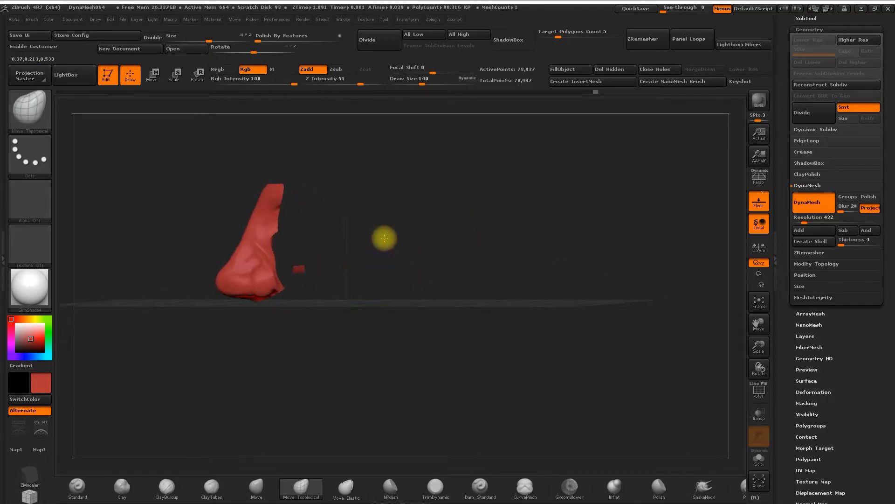
left_click_drag(306, 269, 410, 247)
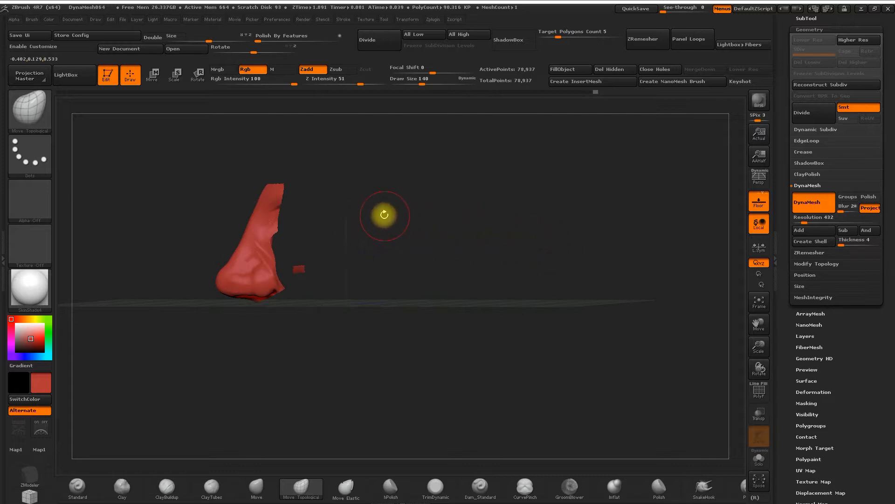
left_click_drag(385, 199, 455, 200)
left_click_drag(701, 329, 532, 206)
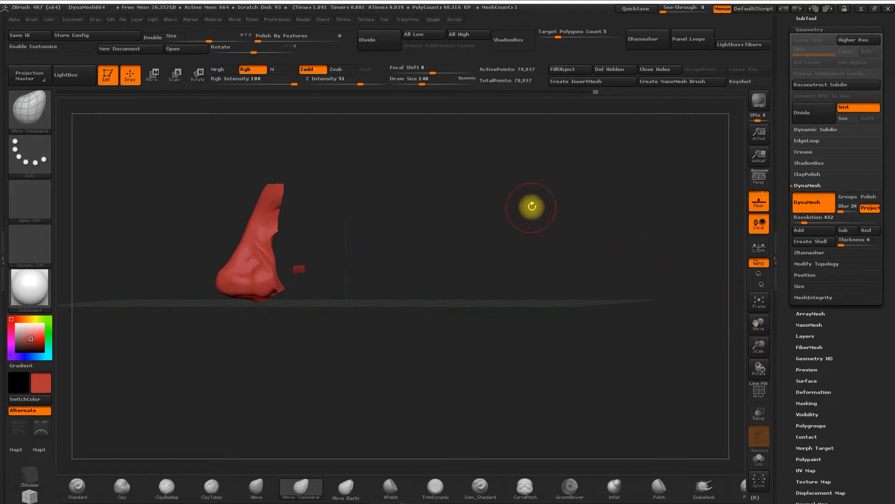
left_click(151, 38)
left_click_drag(435, 218, 430, 218)
mouse_move(381, 242)
left_mouse_down("shift")
mouse_move(368, 257)
mouse_move(379, 250)
mouse_move(316, 274)
mouse_move(285, 274)
mouse_move(360, 259)
left_mouse_up("shift")
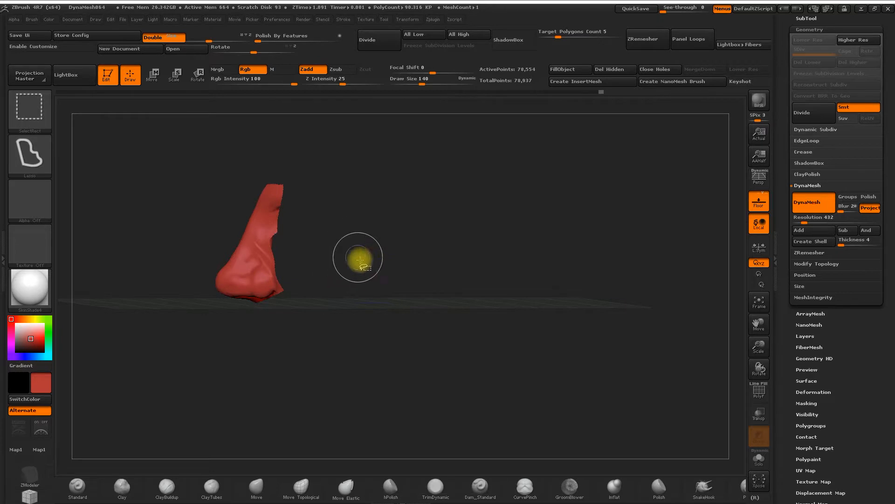
left_click(610, 70)
Step: Remesh the isolated nose with DynaMesh at resolution 432
left_click_drag(441, 194, 473, 205)
left_click_drag(762, 345, 734, 375)
left_click_drag(522, 247, 387, 284, "alt")
left_click_drag(582, 247, 556, 245)
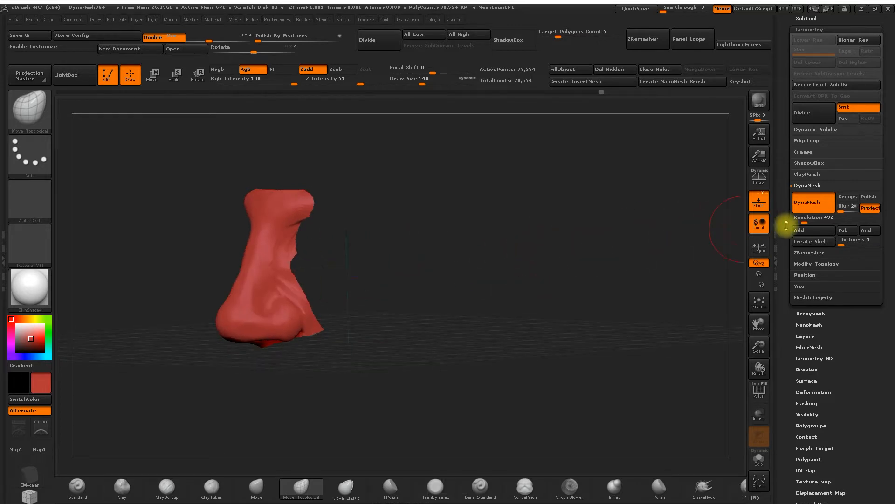
mouse_move(389, 261)
left_mouse_down("ctrl")
mouse_move(500, 248)
mouse_move(400, 330)
left_mouse_up("ctrl")
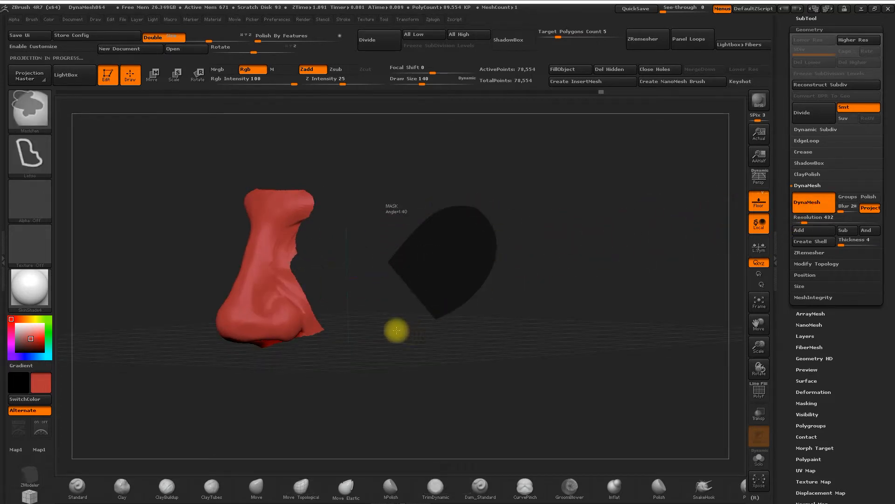
Step: Hide the excess edge beside the nostril wing with a lasso selection, delete it, and close the holes at the back
key("shift")
mouse_move(303, 237)
left_mouse_down("shift")
mouse_move(335, 286)
mouse_move(368, 242)
mouse_move(315, 294)
mouse_move(373, 241)
mouse_move(374, 316)
left_mouse_up("shift")
mouse_move(368, 254)
left_mouse_down()
mouse_move(380, 260)
mouse_move(359, 322)
mouse_move(314, 316)
mouse_move(301, 290)
mouse_move(299, 230)
left_mouse_up()
mouse_move(372, 216)
left_mouse_down()
mouse_move(424, 196)
mouse_move(336, 238)
left_mouse_up()
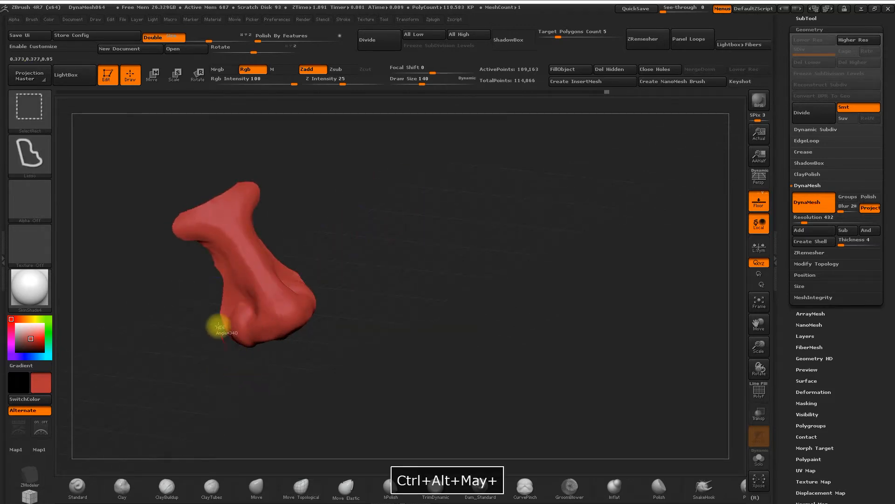
mouse_move(230, 305)
left_mouse_down("ctrl+alt+shift")
mouse_move(229, 271)
mouse_move(163, 275)
left_mouse_up("ctrl+alt+shift")
left_click(612, 69)
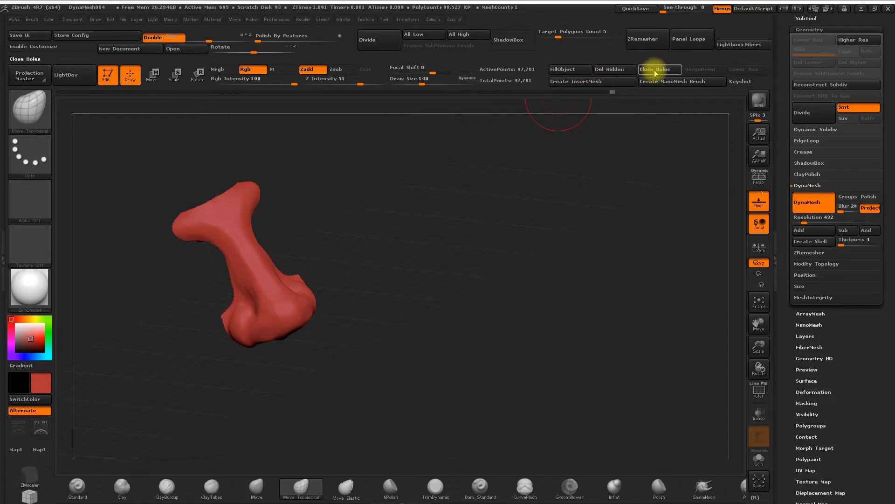
mouse_move(567, 121)
left_mouse_down()
mouse_move(466, 208)
mouse_move(481, 174)
mouse_move(422, 205)
left_mouse_up()
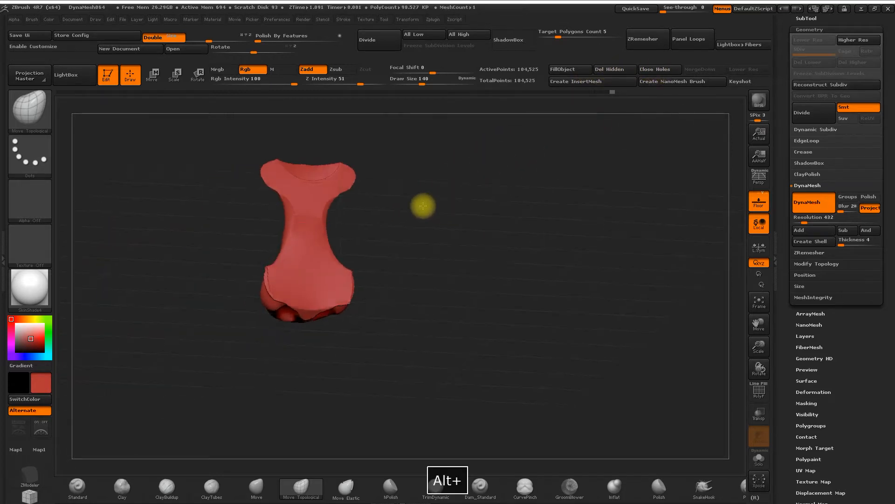
Step: Undo the lasso cut on the back of the nose, remesh it, and smooth its back edges with Draw Size 44
mouse_move(275, 272)
left_mouse_down("ctrl+alt+shift")
mouse_move(266, 272)
mouse_move(269, 290)
left_mouse_up("ctrl+alt+shift")
key("ctrl+z")
mouse_move(464, 255)
left_mouse_down("ctrl")
mouse_move(568, 249)
mouse_move(468, 298)
left_mouse_up("ctrl")
key("space")
left_click_drag(397, 196, 385, 200)
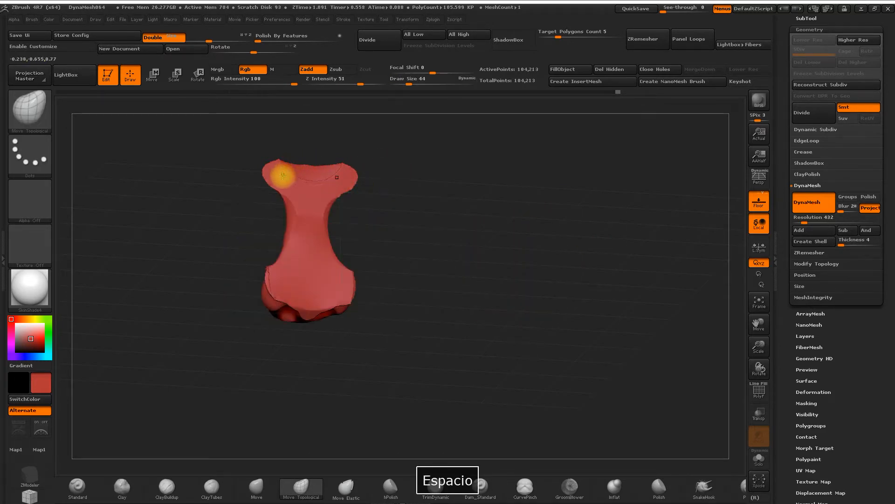
key("shift")
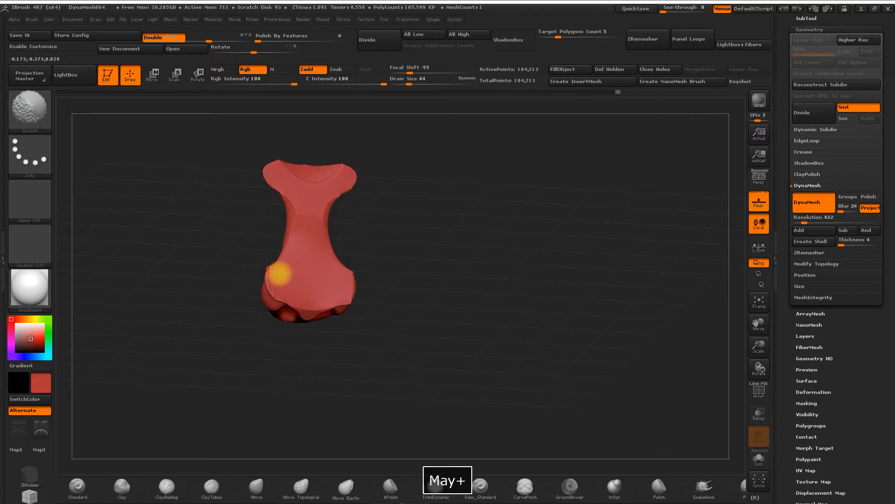
Step: Delete the hidden geometry of the nose, close its holes, and undo the last edit
mouse_move(256, 266)
left_mouse_down()
mouse_move(292, 276)
mouse_move(397, 228)
mouse_move(314, 295)
mouse_move(441, 215)
mouse_move(360, 237)
mouse_move(330, 322)
mouse_move(292, 284)
mouse_move(292, 248)
mouse_move(329, 261)
left_mouse_up()
left_click(609, 69)
left_click(659, 70)
left_click_drag(371, 244, 454, 217)
key("ctrl+z")
mouse_move(390, 256)
left_mouse_down()
mouse_move(470, 252)
mouse_move(458, 237)
mouse_move(494, 225)
left_mouse_up()
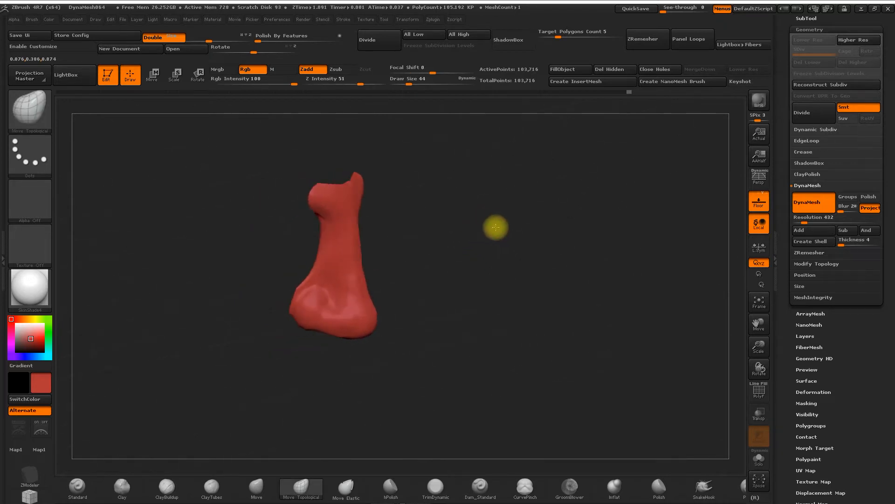
Step: Flatten the lower back face of the nose with the hPolish brush at Draw Size 83
left_click(435, 486)
left_click(397, 483)
key("space")
left_click_drag(425, 292, 486, 313)
key("space")
left_click_drag(346, 312, 349, 298)
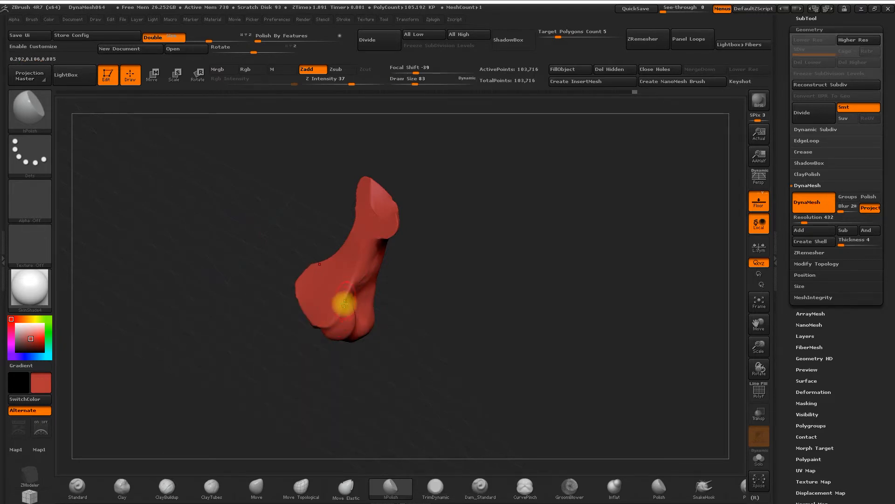
right_click_drag(358, 289, 401, 262)
right_click_drag(354, 294, 323, 306)
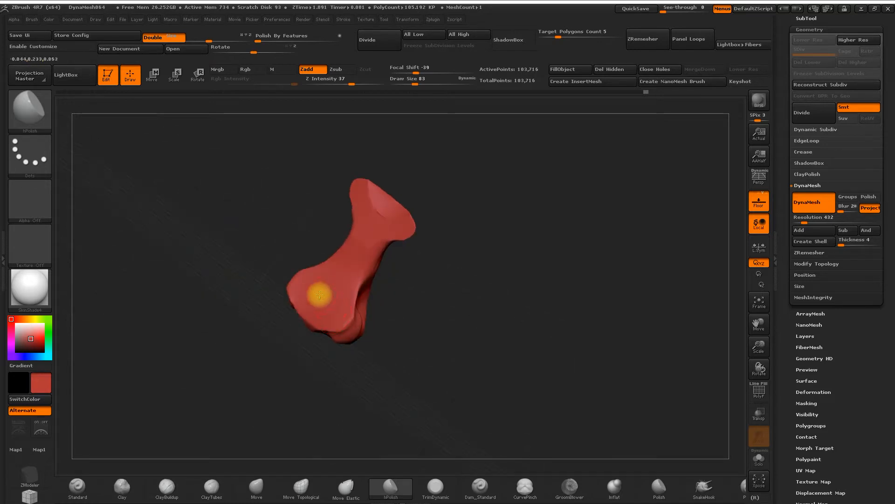
Step: Polish the sides of the upper nose bridge with hPolish at Draw Size 25
mouse_move(366, 237)
right_mouse_down()
mouse_move(424, 236)
mouse_move(363, 237)
right_mouse_up()
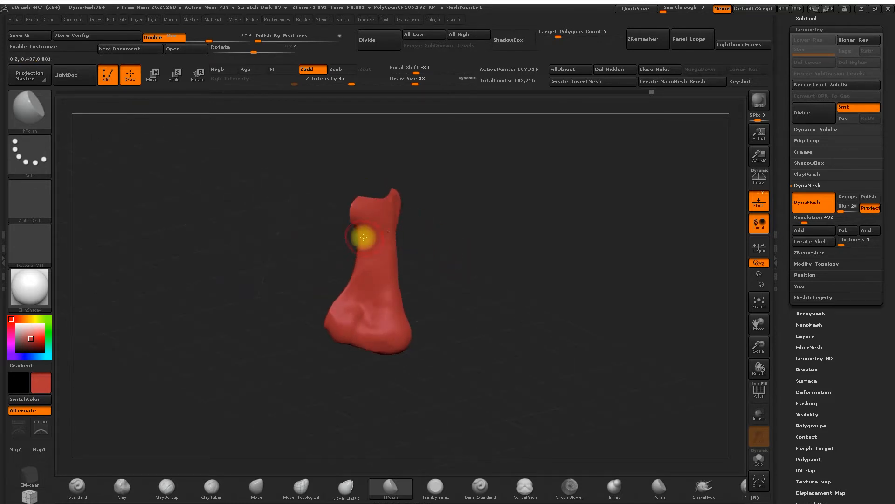
key("space")
left_click_drag(403, 248, 390, 245)
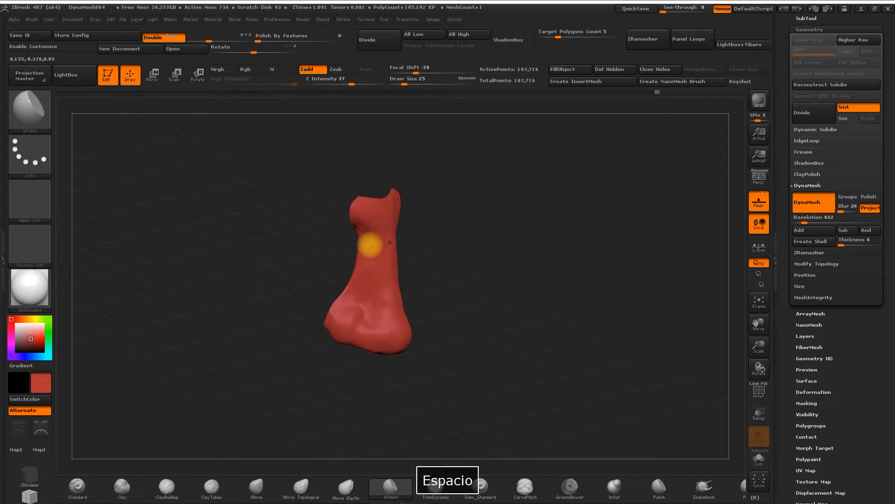
mouse_move(370, 260)
right_mouse_down()
mouse_move(447, 248)
mouse_move(512, 265)
mouse_move(487, 271)
right_mouse_up()
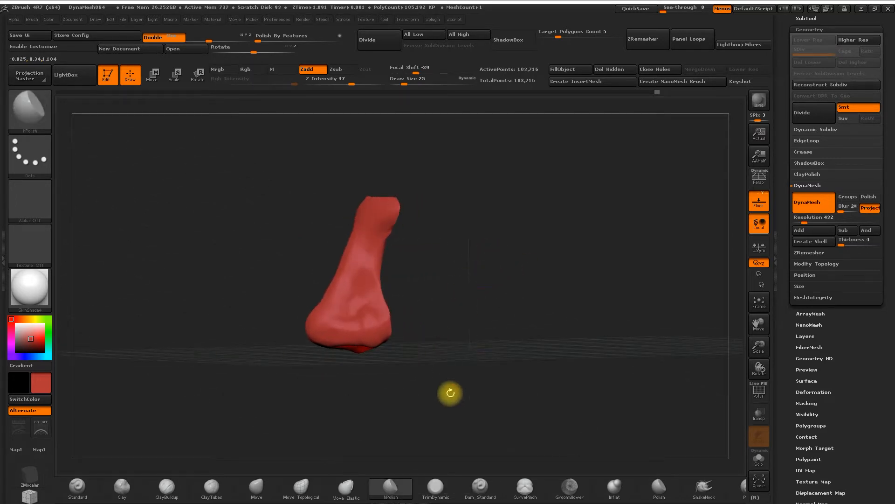
Step: Carve V-shaped frown creases between the brows with the ClayBuildup brush at Draw Size 29
left_click(166, 486)
key("space")
left_click_drag(408, 224, 416, 228)
mouse_move(758, 346)
left_mouse_down()
mouse_move(713, 350)
mouse_move(541, 287)
left_mouse_up()
key("space")
left_click_drag(463, 262, 466, 264)
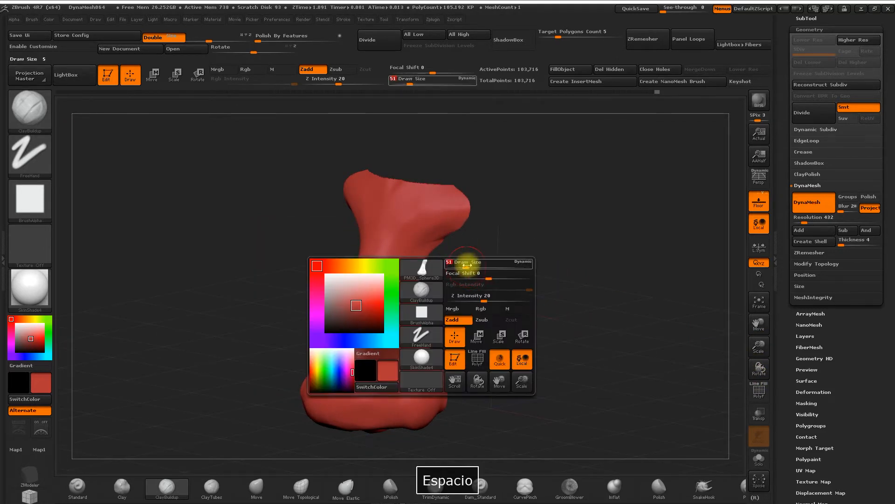
left_click_drag(483, 308, 496, 306, "shift")
key("space")
left_click_drag(506, 230, 498, 224)
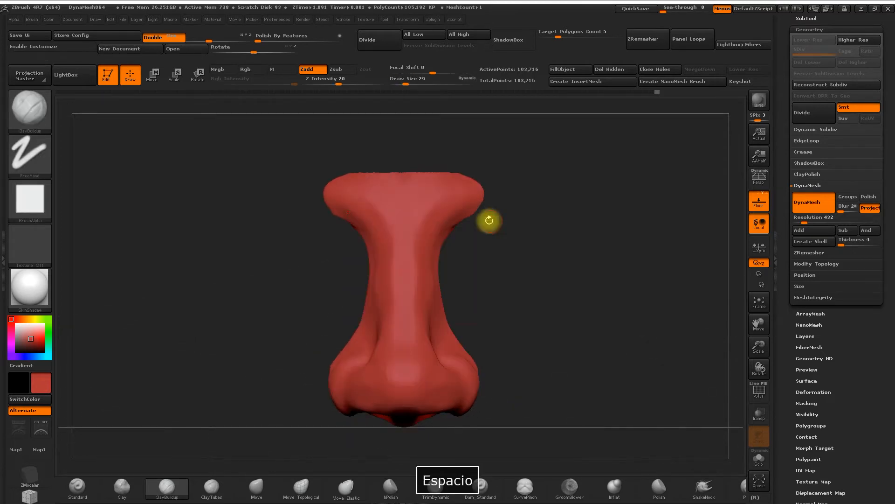
left_click_drag(403, 205, 393, 187, "alt")
Step: Carve grooves into the nostril wings and shape the nose tip with ClayBuildup at Draw Size 59
mouse_move(448, 273)
left_mouse_down()
mouse_move(489, 274)
mouse_move(485, 289)
mouse_move(498, 303)
left_mouse_up()
key("space")
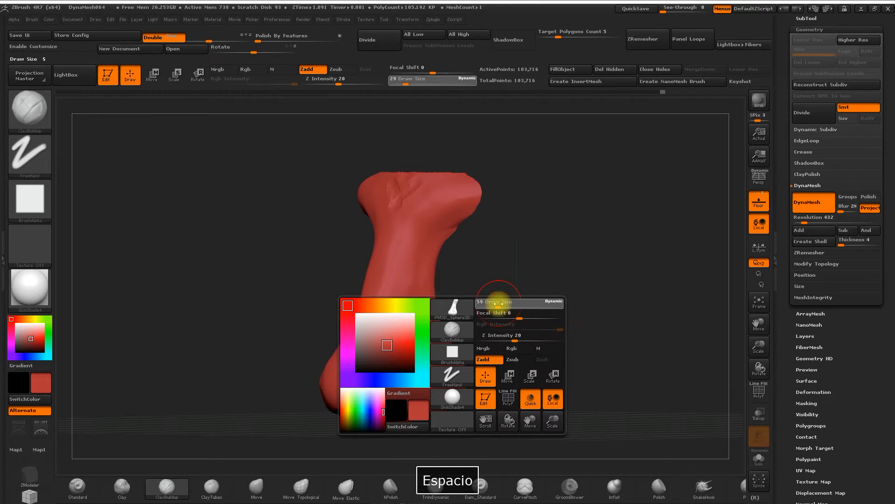
left_click_drag(436, 362, 443, 398, "alt")
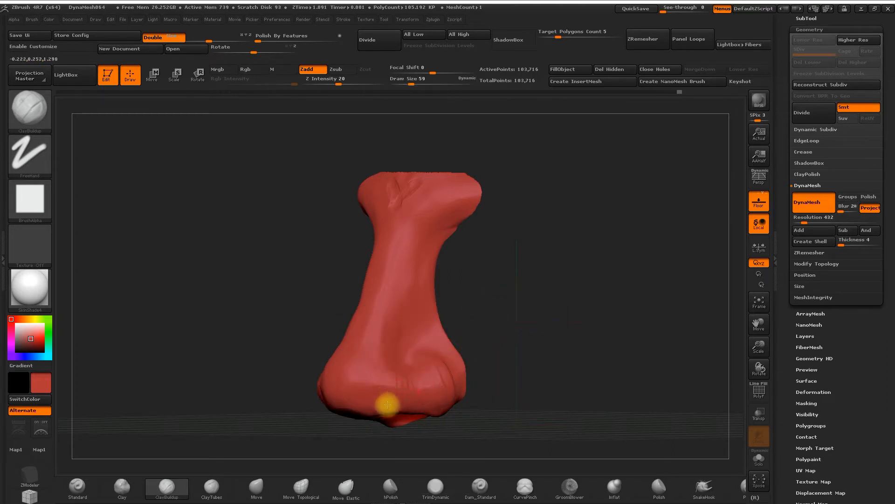
left_click_drag(361, 410, 336, 391)
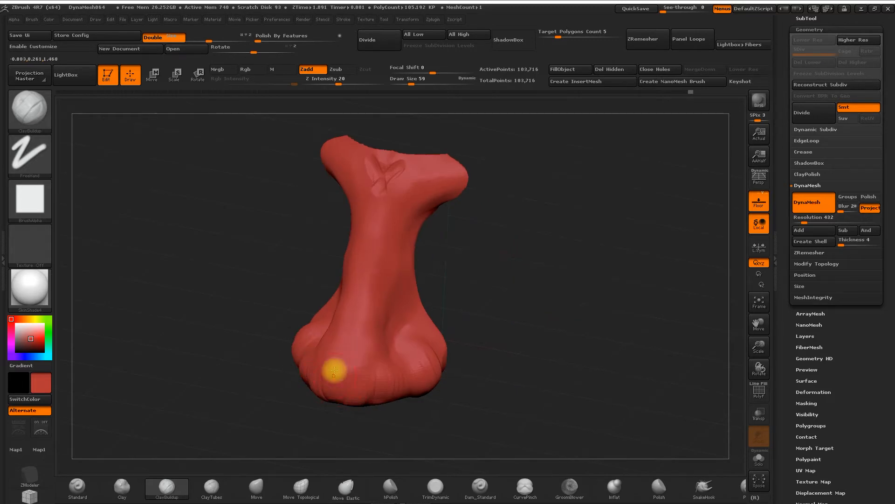
Step: Add ClayBuildup strokes along the sides of the bridge and around the nostril wings
left_click_drag(486, 261, 426, 330)
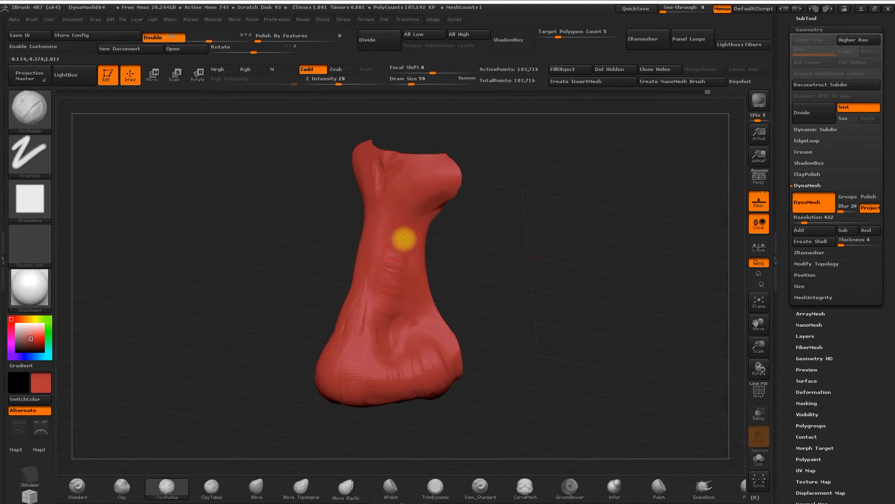
left_click_drag(483, 226, 464, 270)
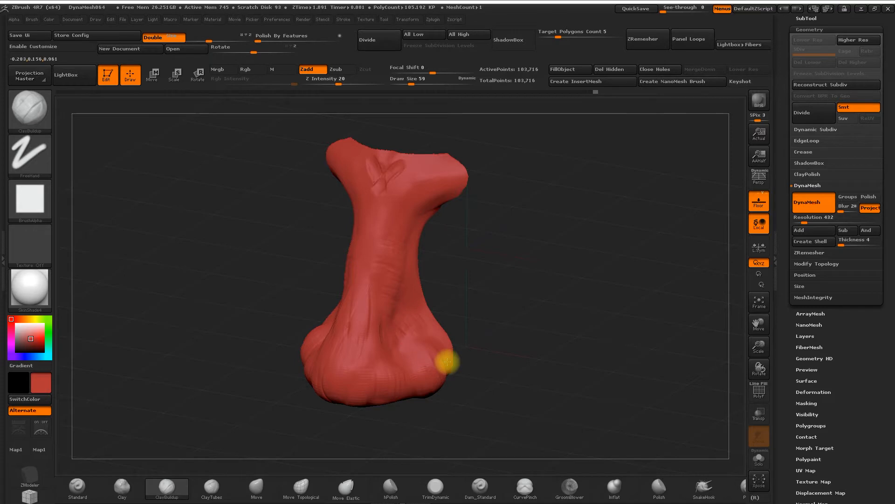
left_click_drag(485, 344, 444, 362)
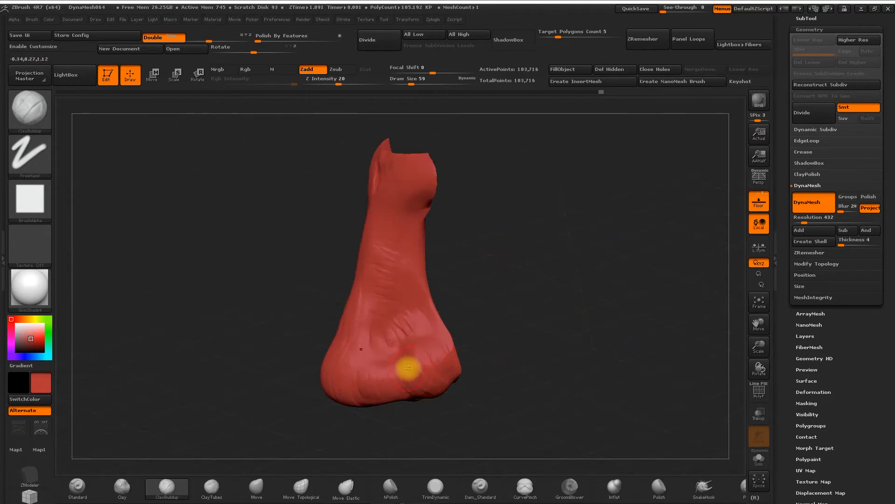
Step: Deepen the nostril openings from below with inverted ClayBuildup strokes at Draw Size 35
left_click_drag(513, 330, 550, 190)
left_click_drag(556, 274, 405, 336)
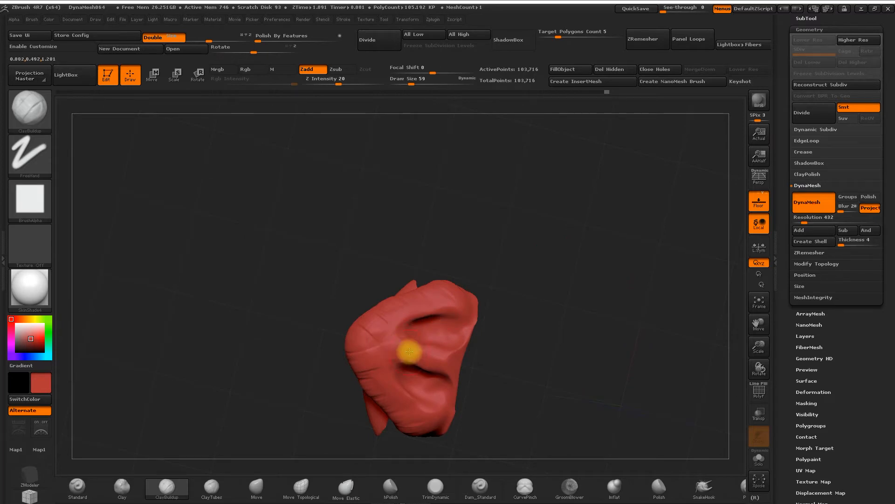
key("space")
left_click_drag(446, 328, 411, 334)
key("space")
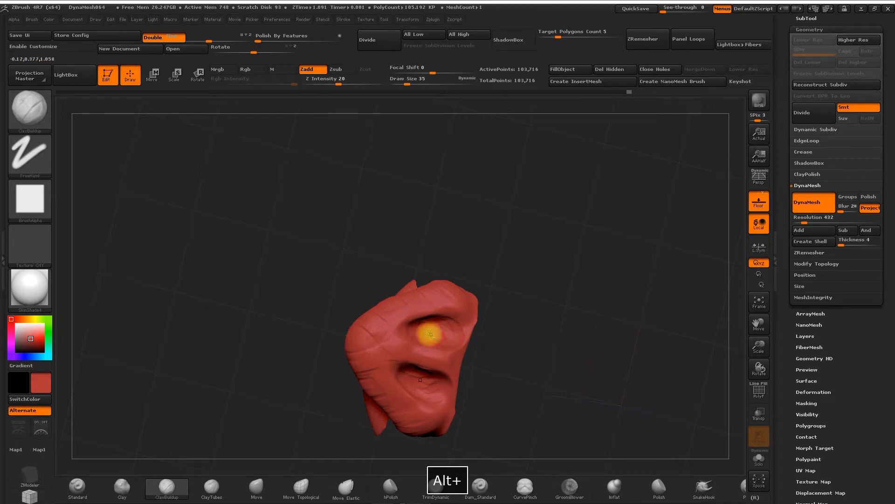
Step: Sculpt wrinkles along the nostril wings and the sides of the bridge, and smooth the crease above the wings
mouse_move(496, 339)
left_mouse_down()
mouse_move(547, 270)
mouse_move(539, 264)
mouse_move(436, 362)
mouse_move(520, 326)
mouse_move(528, 305)
left_mouse_up()
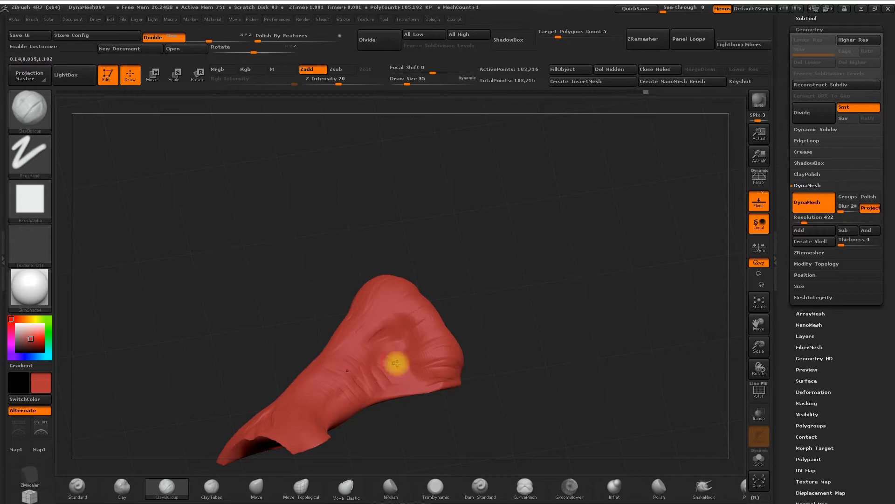
mouse_move(452, 300)
left_mouse_down()
mouse_move(542, 268)
mouse_move(583, 298)
mouse_move(627, 308)
mouse_move(530, 259)
mouse_move(460, 280)
left_mouse_up()
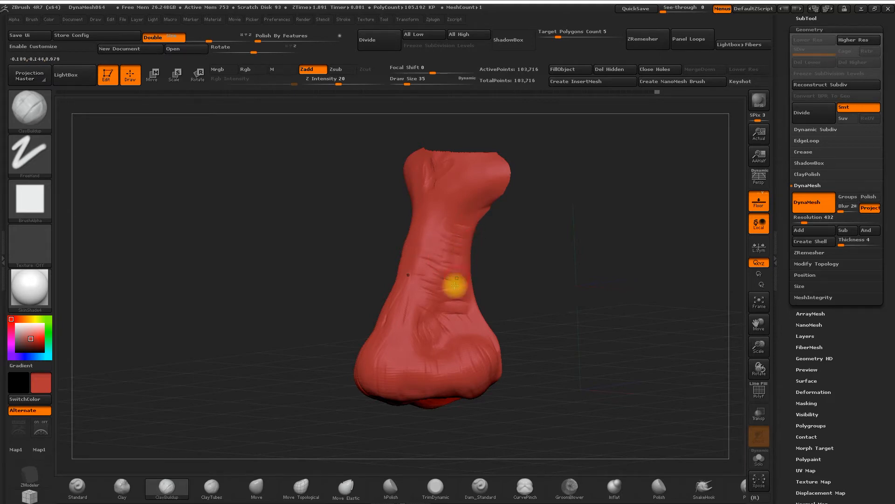
key("shift")
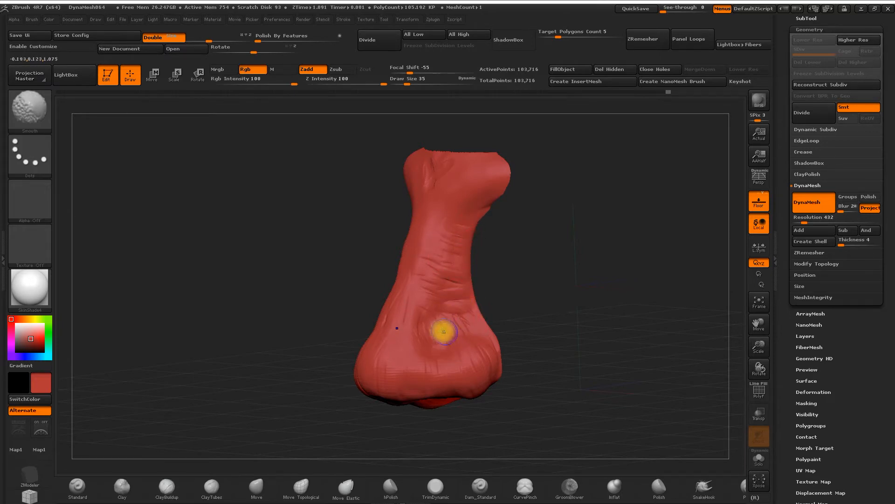
mouse_move(536, 259)
left_mouse_down()
mouse_move(568, 259)
mouse_move(527, 264)
left_mouse_up()
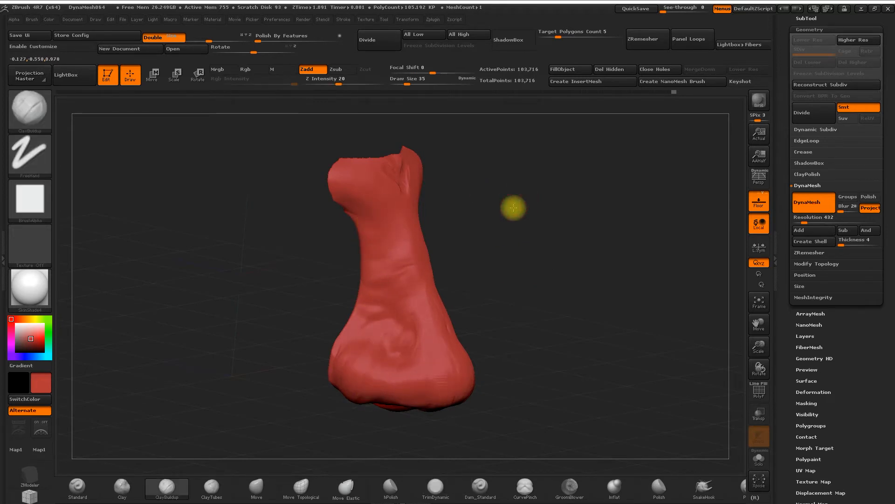
Step: Smooth the nose surface and polish the sides and ridge of the bridge with hPolish at Draw Size 49
left_click_drag(511, 206, 392, 164, "shift")
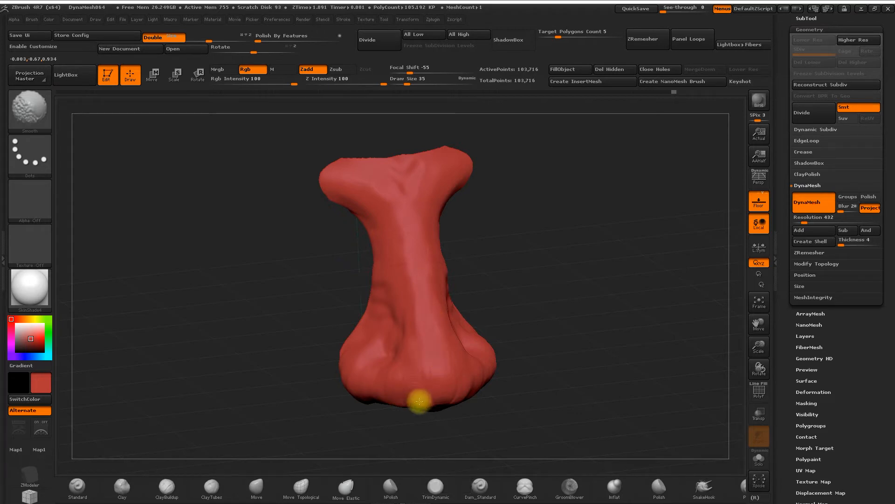
mouse_move(512, 353)
left_mouse_down()
mouse_move(490, 314)
mouse_move(402, 471)
left_mouse_up()
left_click(391, 486)
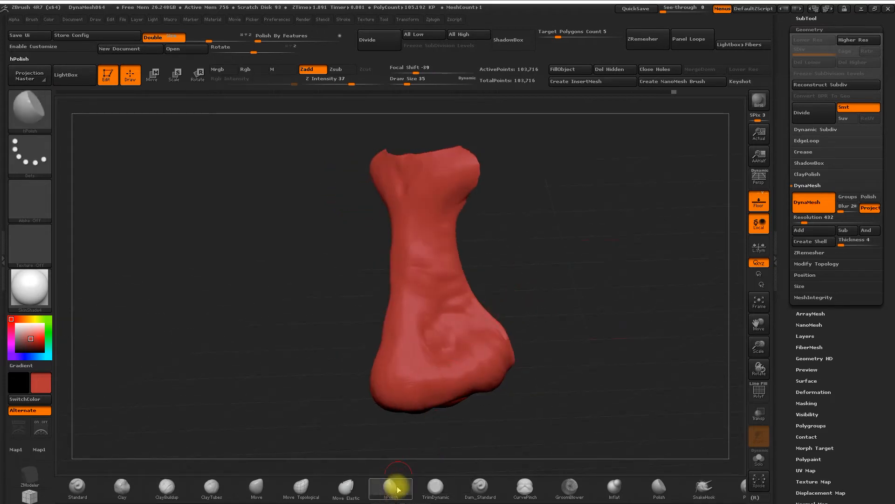
key("space")
left_click_drag(499, 200, 503, 197)
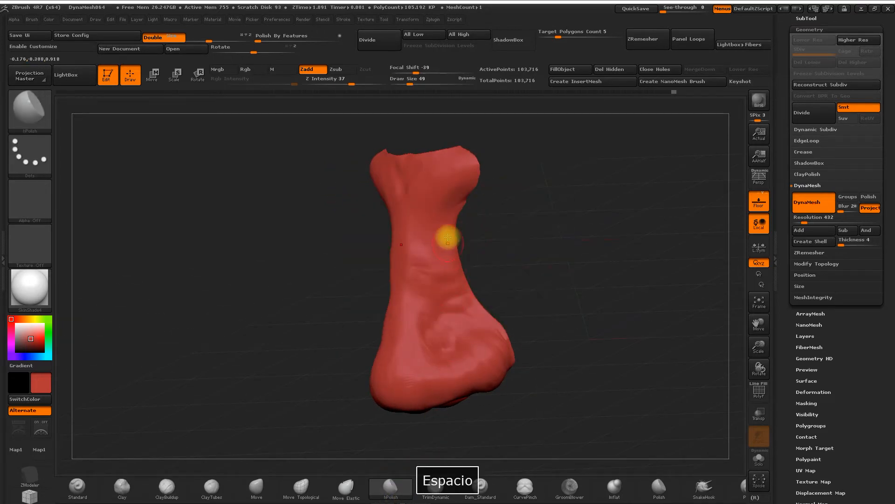
left_click_drag(427, 250, 423, 305)
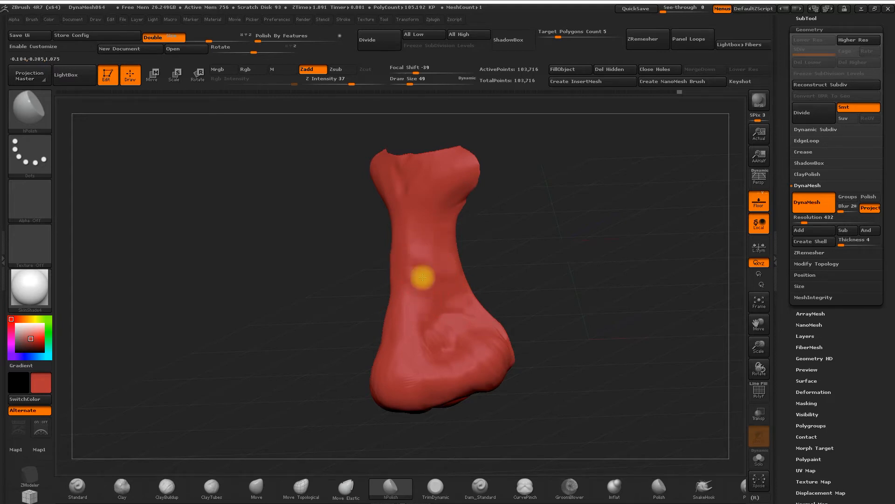
left_click_drag(527, 268, 582, 240)
left_click_drag(402, 254, 396, 319)
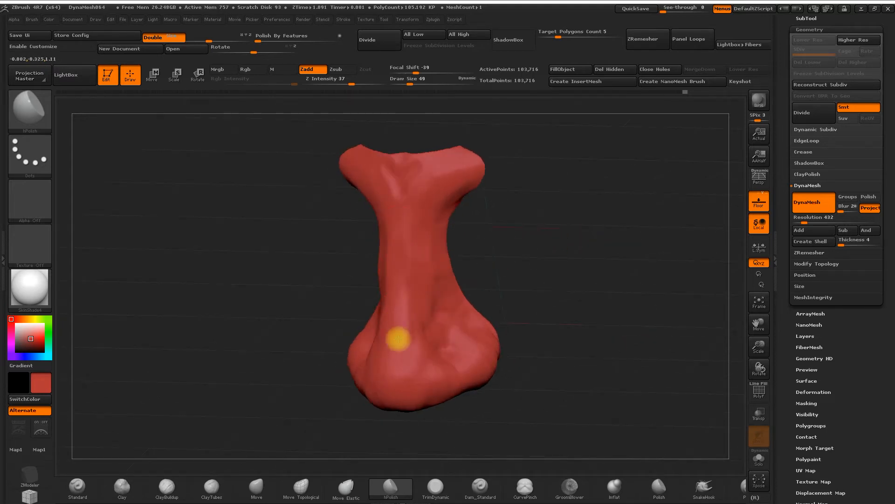
Step: Smooth the front of the nose and the folds above and across the nostril wing
left_click_drag(528, 251, 560, 235)
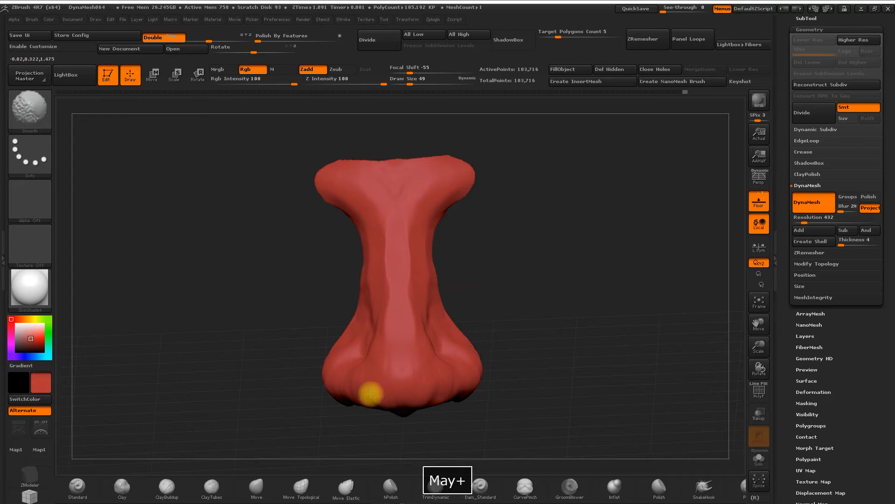
left_click_drag(480, 270, 543, 257)
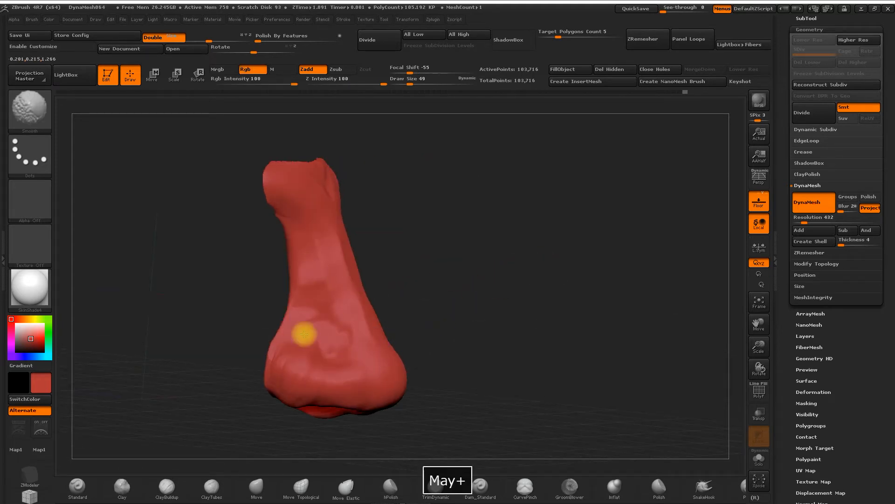
key("shift")
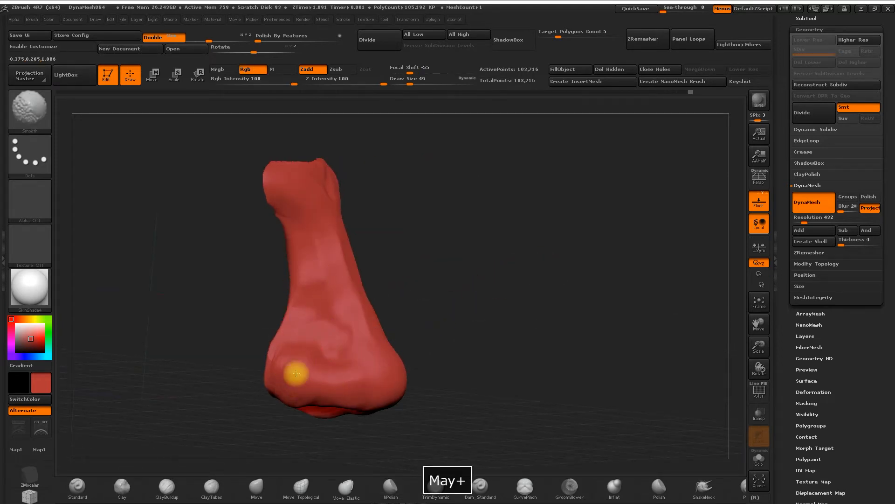
left_click_drag(405, 344, 460, 214)
key("shift")
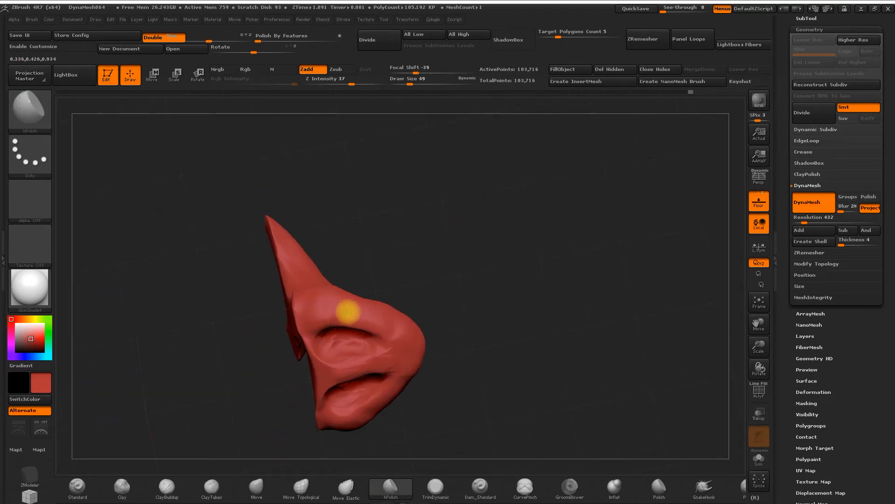
Step: Polish the nostril rims and the underside of the tip with hPolish, smoothing the nostril openings
left_click_drag(337, 310, 377, 322)
left_click_drag(338, 370, 354, 340, "shift")
left_click_drag(462, 326, 472, 272)
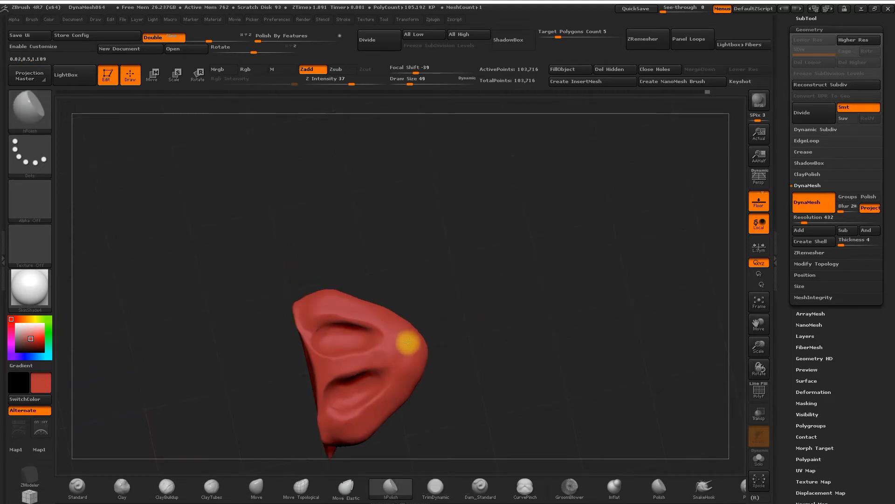
left_click_drag(485, 303, 458, 327)
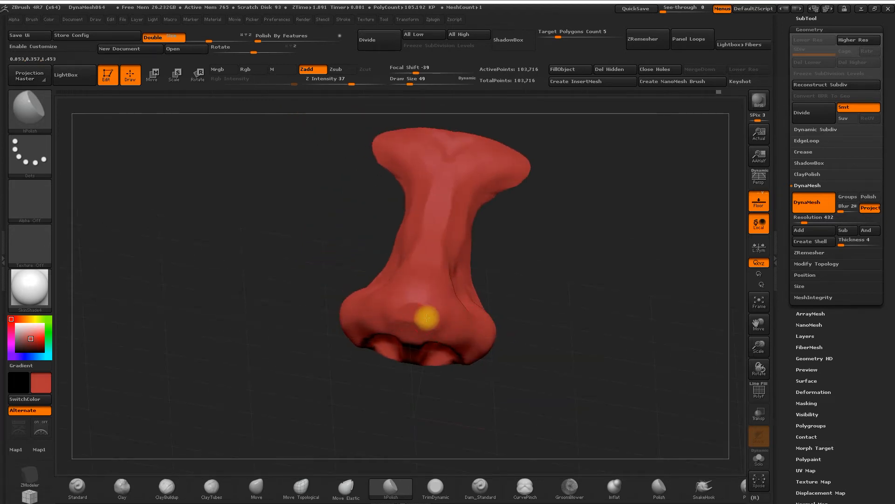
Step: Soften the area above the nostril wing and polish the side plane of the bridge with hPolish
mouse_move(532, 278)
left_mouse_down("shift")
mouse_move(542, 280)
mouse_move(506, 277)
left_mouse_up("shift")
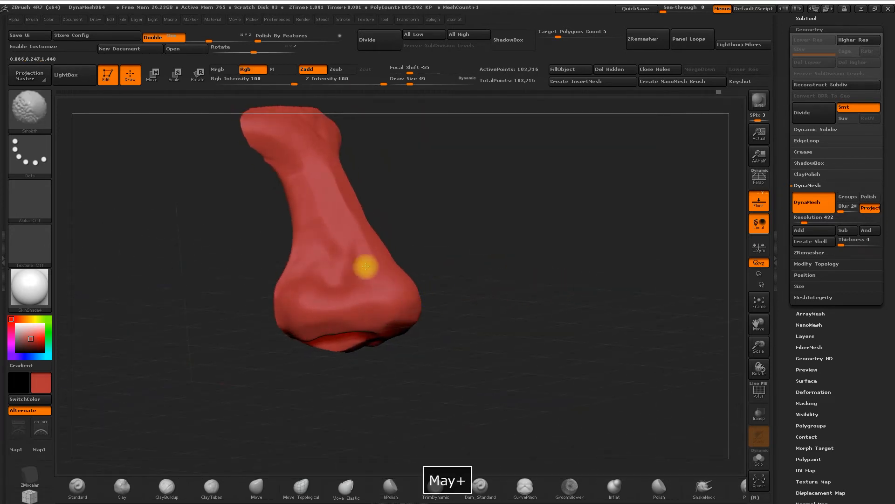
left_click_drag(455, 191, 460, 209)
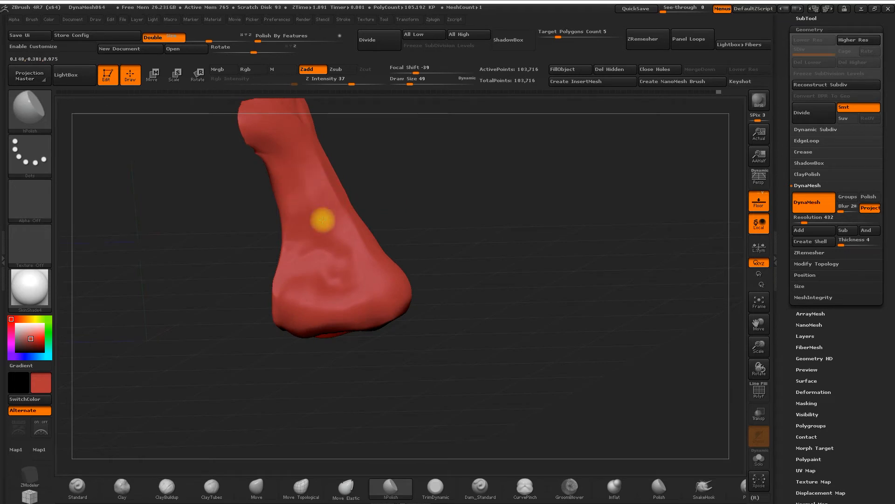
left_click_drag(338, 224, 383, 198)
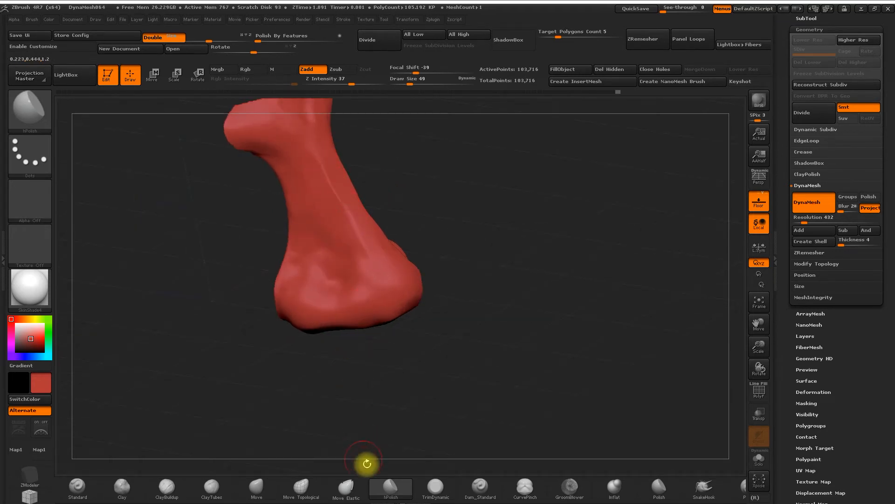
Step: Flatten the ridge of the nose bridge with TrimDynamic at Draw Size 49 and smooth it
left_click(435, 486)
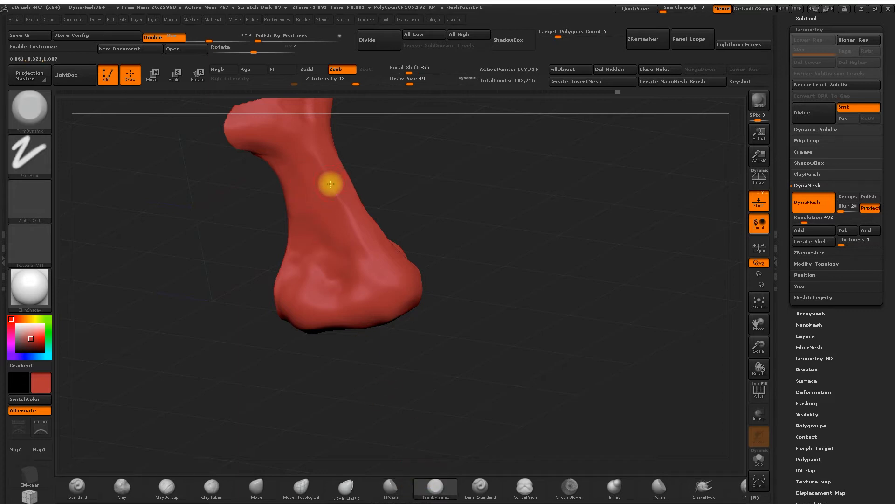
left_click_drag(366, 184, 342, 189)
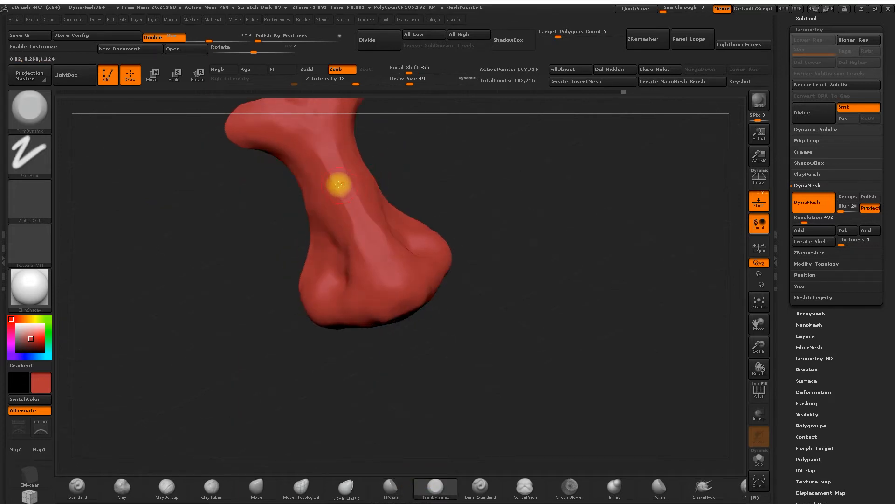
key("shift")
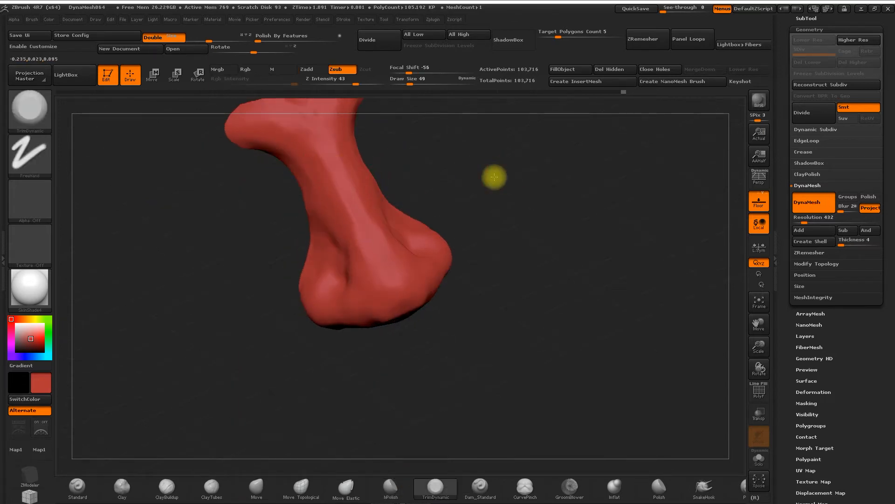
left_click_drag(496, 176, 370, 264)
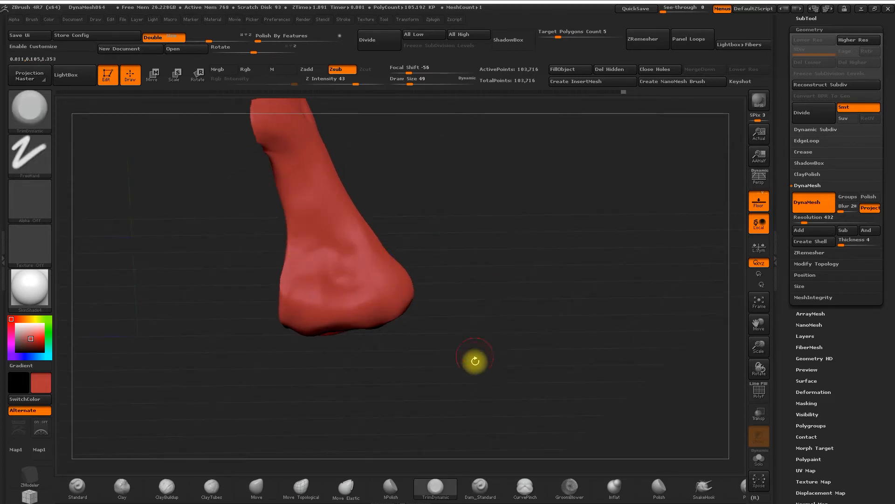
Step: Inflate the nostril wings with the Inflat brush at Draw Size 77, checking the nose from several sides
left_click(615, 486)
key("space")
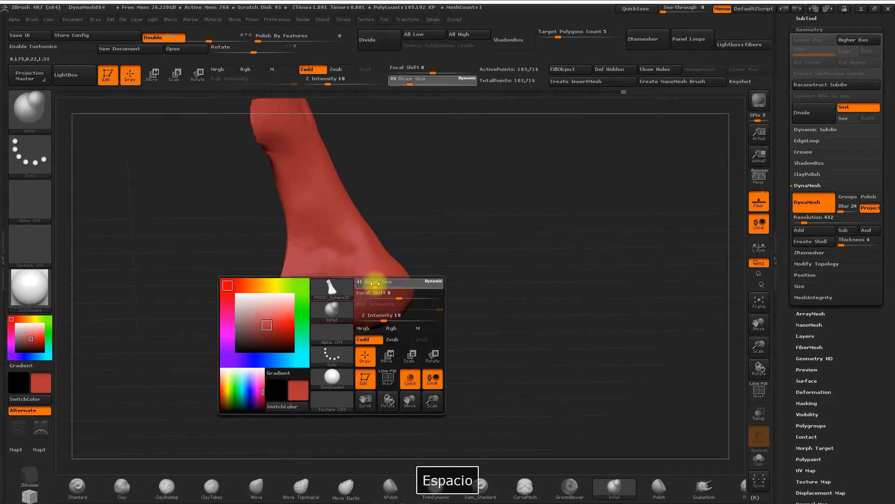
mouse_move(381, 285)
left_mouse_down()
mouse_move(466, 239)
mouse_move(552, 233)
mouse_move(473, 268)
left_mouse_up()
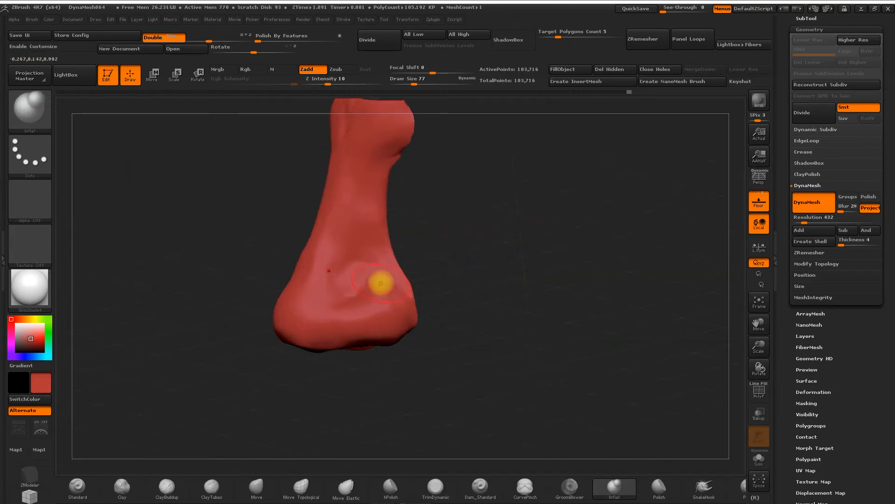
left_click_drag(420, 286, 503, 287)
left_click_drag(757, 328, 751, 286)
left_click_drag(667, 273, 567, 334)
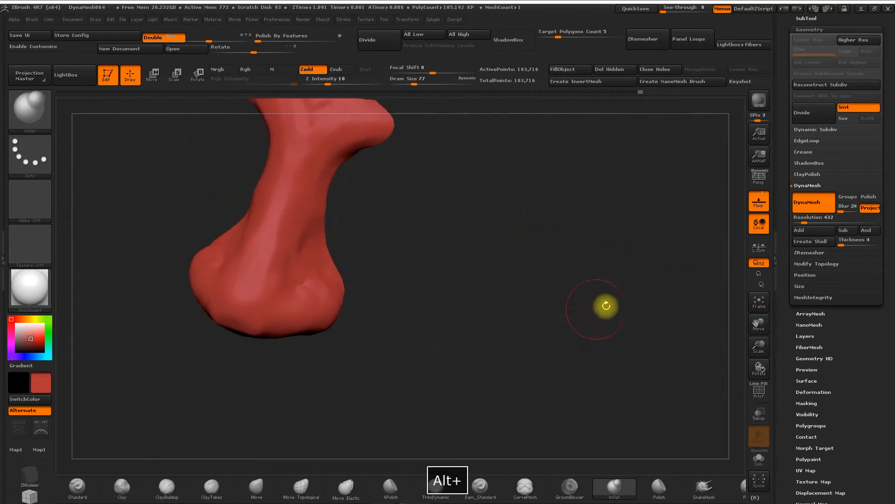
left_click_drag(760, 324, 752, 248)
left_click_drag(661, 323, 516, 296, "alt")
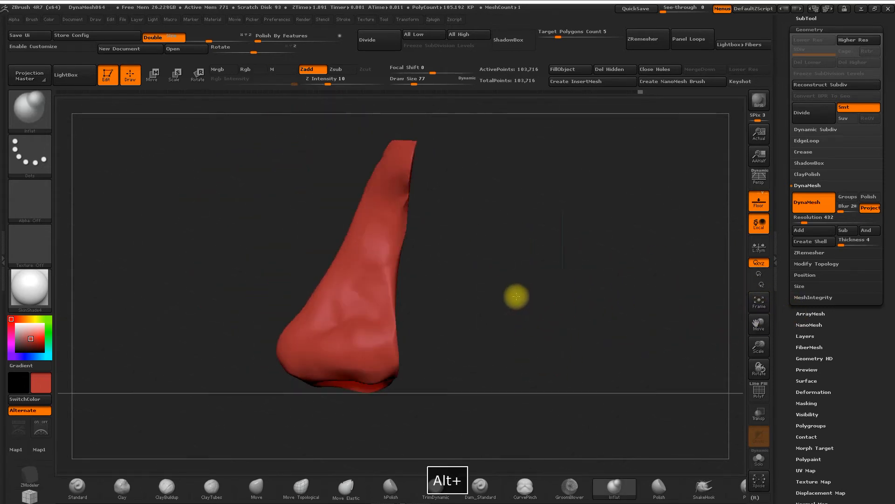
Step: Carve the crease above the nostril wings with Dam_Standard at Z Intensity 9 and Draw Size 77
left_click(480, 487)
left_click_drag(520, 369, 516, 342)
left_click_drag(329, 83, 326, 83)
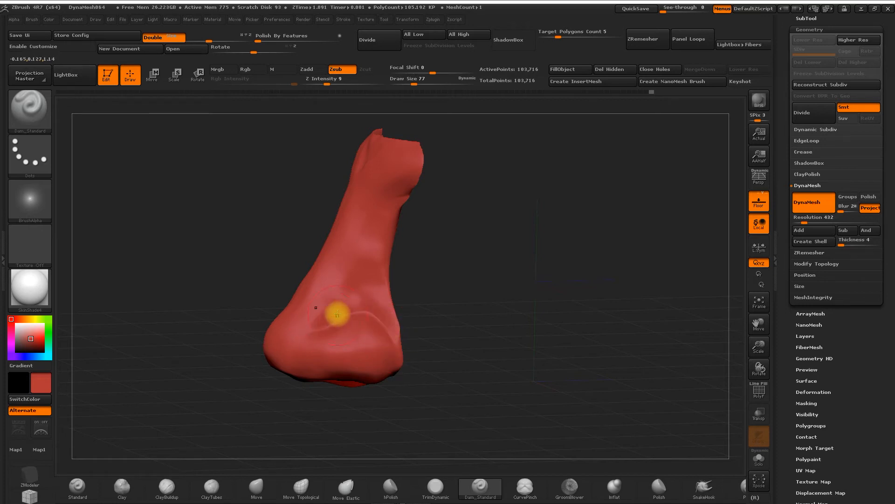
key("shift")
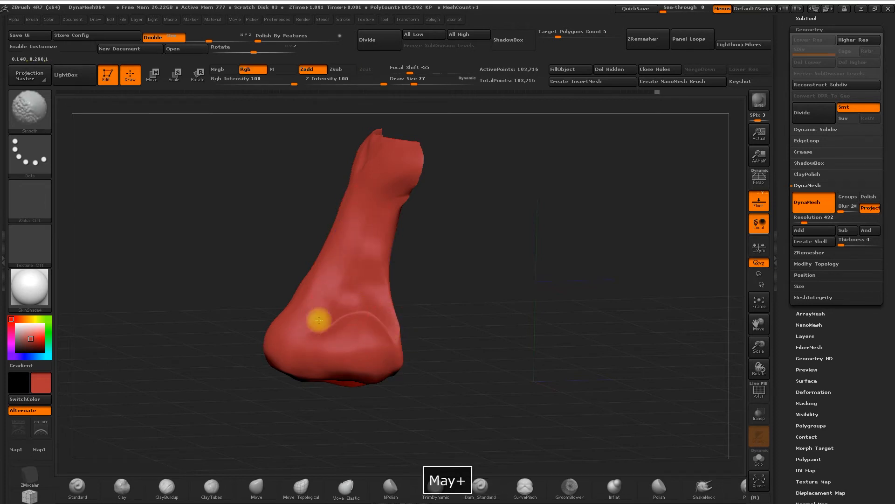
mouse_move(422, 207)
left_mouse_down()
mouse_move(500, 270)
mouse_move(434, 272)
left_mouse_up()
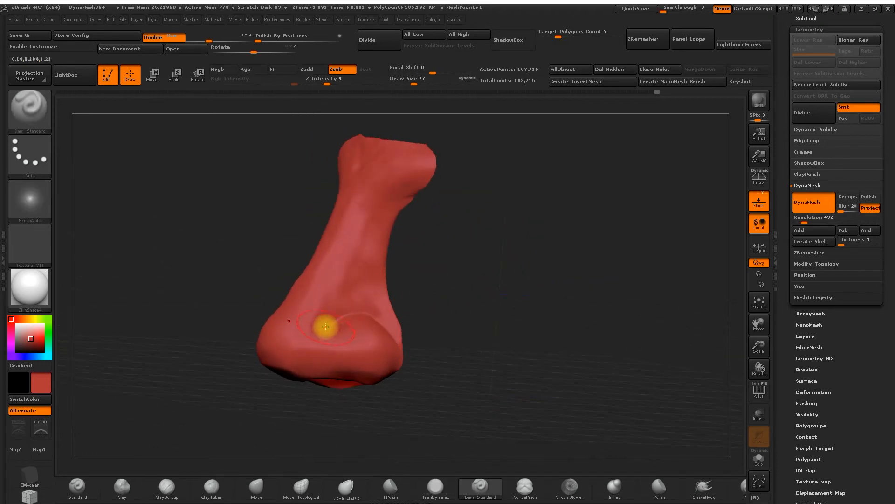
left_click_drag(386, 305, 332, 344)
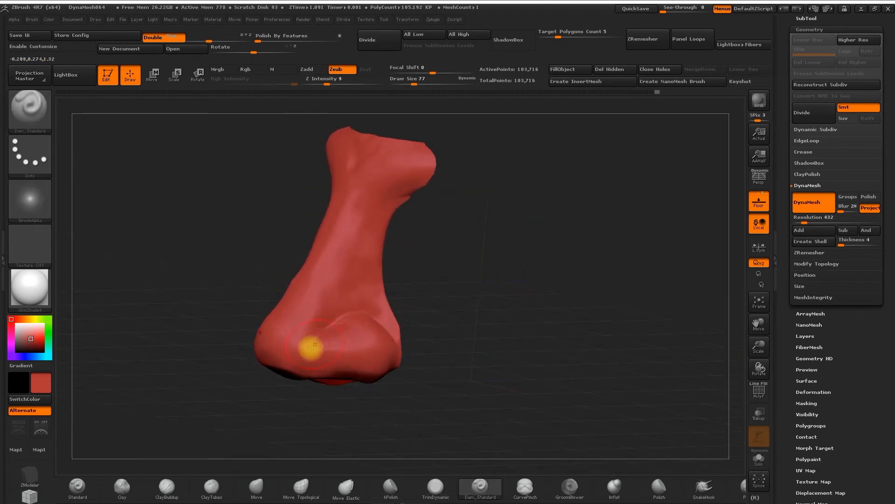
Step: Smooth the carved wing creases, the nostril wings and the sides of the bridge
key("shift")
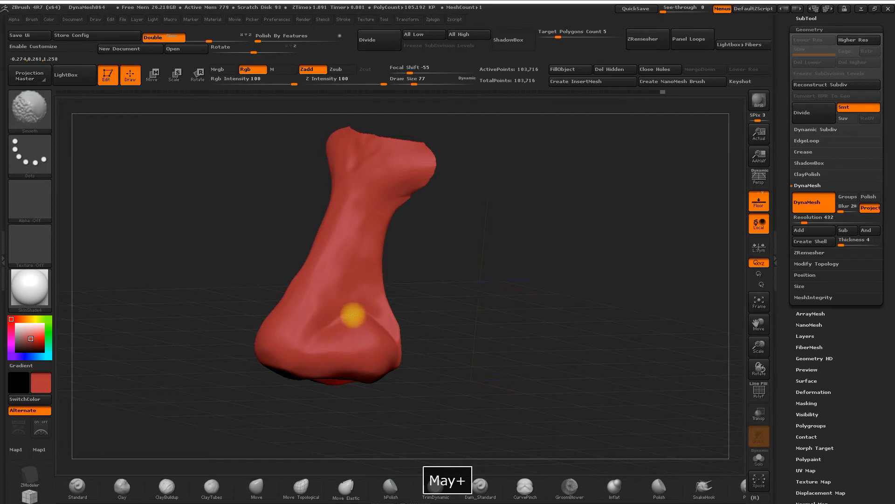
left_click_drag(432, 320, 351, 411)
left_click_drag(345, 359, 334, 351, "shift")
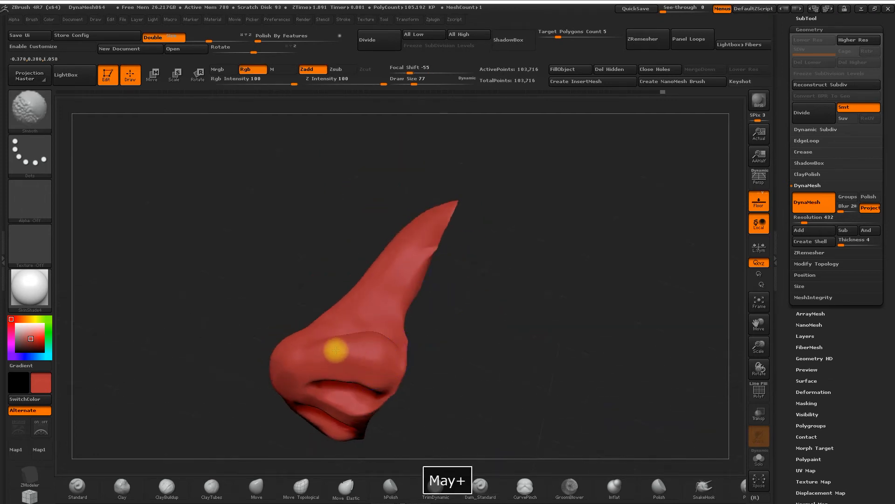
left_click_drag(477, 319, 454, 334)
left_click_drag(380, 284, 382, 281, "shift")
mouse_move(485, 257)
left_mouse_down()
mouse_move(513, 296)
mouse_move(539, 295)
mouse_move(503, 292)
left_mouse_up()
key("shift")
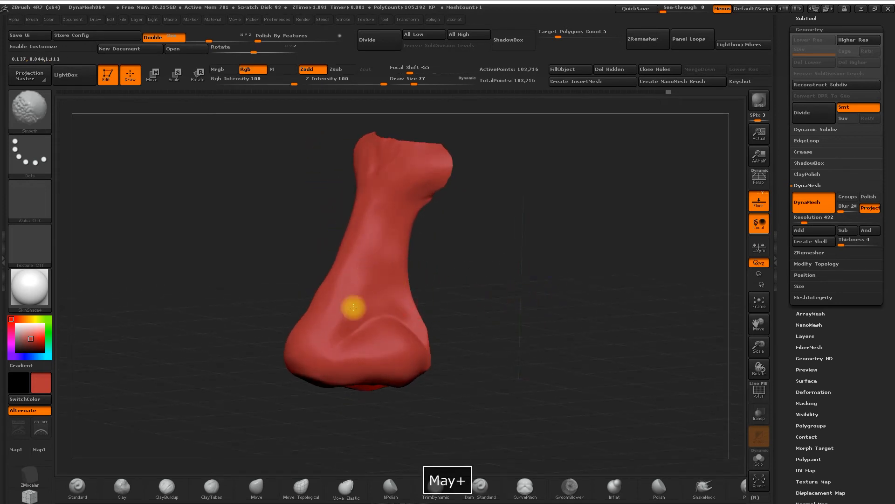
left_click_drag(443, 271, 469, 264, "shift")
Step: Polish the nose with hPolish at Draw Size 108 and remesh it with DynaMesh at resolution 432
mouse_move(482, 225)
left_mouse_down()
mouse_move(594, 226)
mouse_move(561, 220)
mouse_move(586, 248)
mouse_move(576, 250)
mouse_move(595, 192)
left_mouse_up()
left_click_drag(551, 243, 529, 247, "alt")
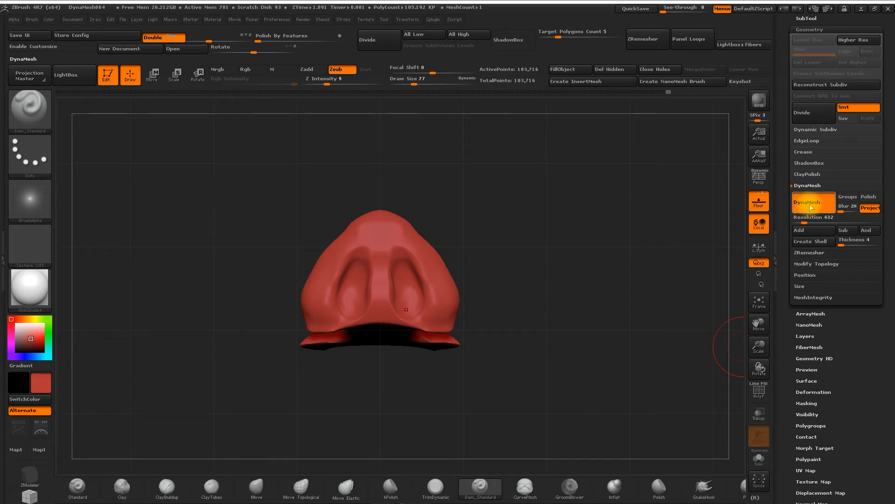
mouse_move(595, 184)
left_mouse_down()
mouse_move(589, 280)
mouse_move(513, 250)
mouse_move(625, 224)
mouse_move(592, 236)
mouse_move(639, 238)
left_mouse_up()
key("space")
left_click(389, 487)
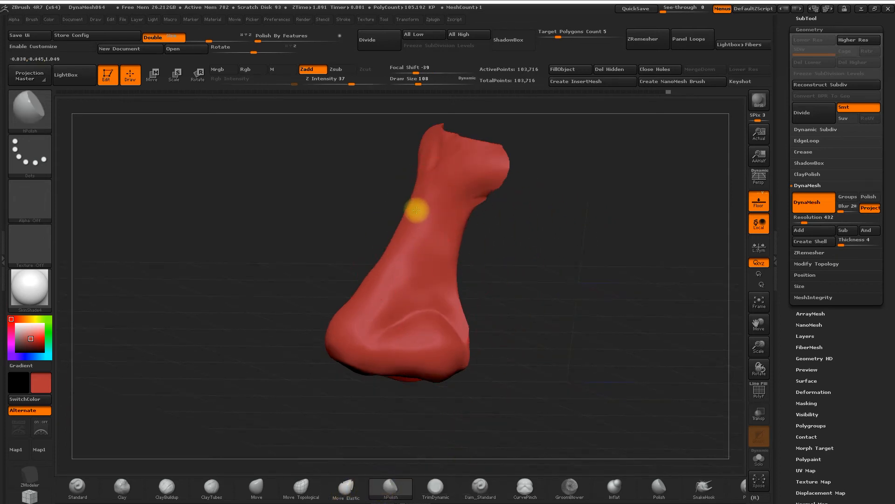
mouse_move(600, 232)
left_mouse_down()
mouse_move(570, 268)
mouse_move(539, 243)
mouse_move(544, 295)
mouse_move(559, 286)
left_mouse_up()
mouse_move(577, 249)
left_mouse_down()
mouse_move(496, 260)
mouse_move(554, 313)
mouse_move(579, 208)
mouse_move(562, 281)
left_mouse_up()
mouse_move(563, 280)
left_mouse_down("shift")
mouse_move(580, 248)
mouse_move(557, 237)
left_mouse_up("shift")
Step: Try to reshape the nostril rim with Move Elastic at an enlarged Draw Size
key("space")
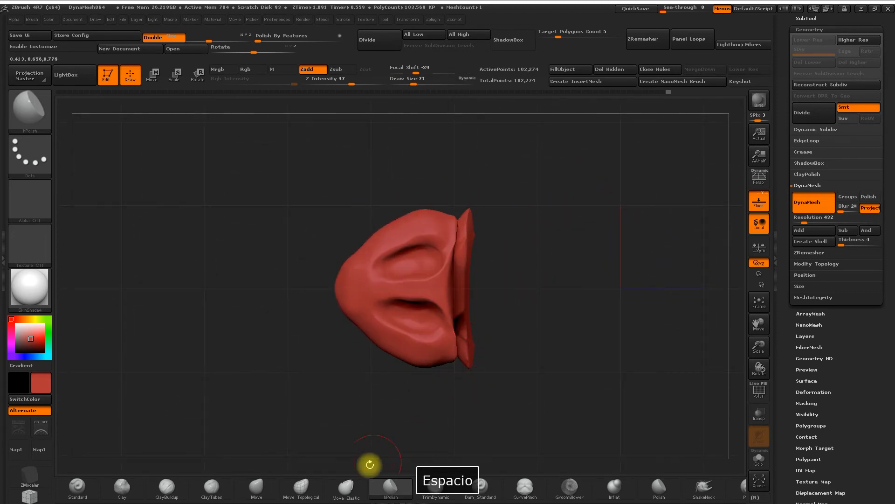
left_click(344, 486)
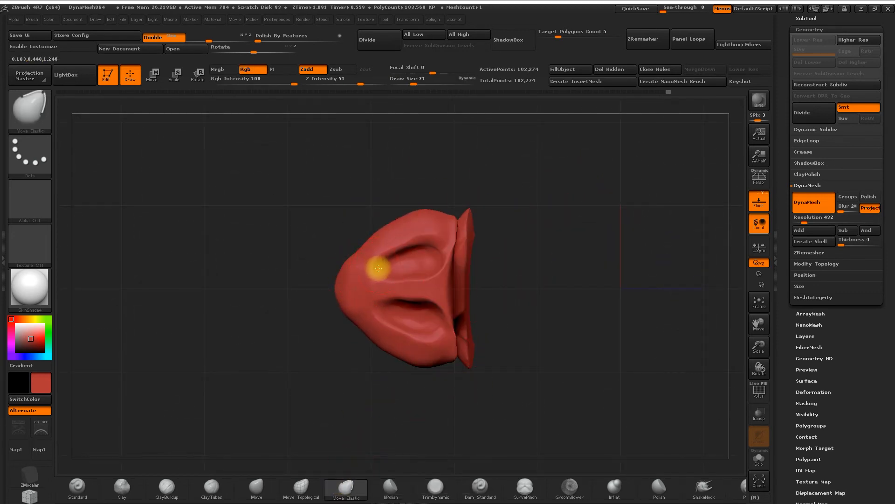
mouse_move(485, 275)
left_mouse_down()
mouse_move(574, 356)
mouse_move(521, 271)
mouse_move(584, 183)
mouse_move(547, 145)
left_mouse_up()
key("space")
left_click_drag(394, 252, 381, 265)
key("ctrl+z")
Step: Reshape the nostril rims and the underside of the tip with Move Topological, reducing the Draw Size from 112 to 56
left_click(293, 486)
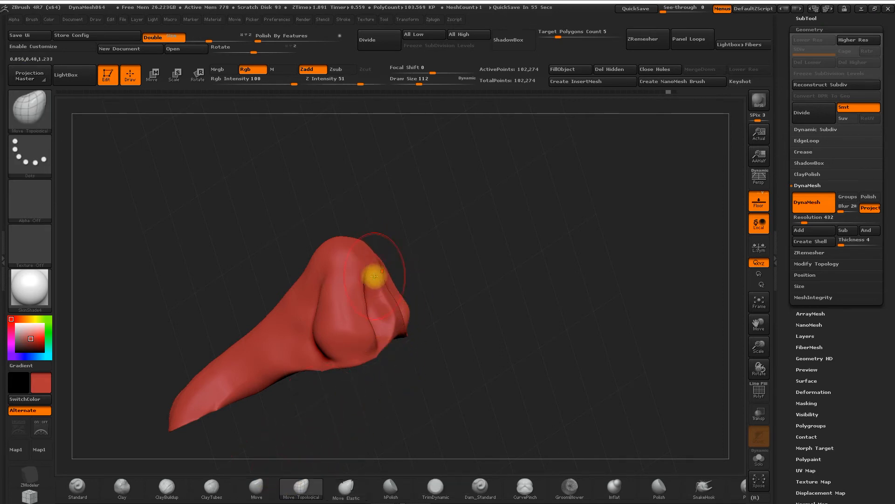
left_click_drag(411, 264, 563, 292)
left_click_drag(504, 248, 553, 186)
mouse_move(472, 167)
left_mouse_down()
mouse_move(460, 262)
mouse_move(544, 140)
mouse_move(501, 176)
mouse_move(477, 175)
left_mouse_up()
key("space")
left_click_drag(395, 231, 430, 205)
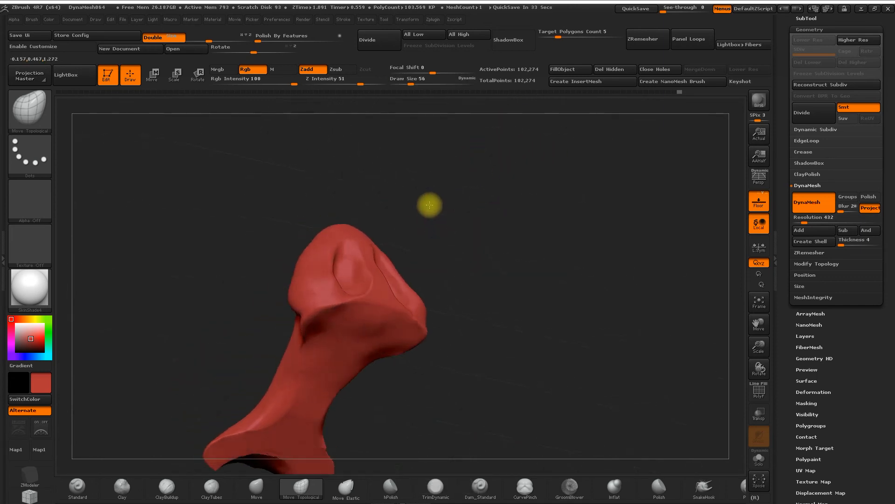
Step: Refine the nostril openings on the underside of the nose with the Move Topological brush at Draw Size 56
left_click_drag(399, 232, 336, 260)
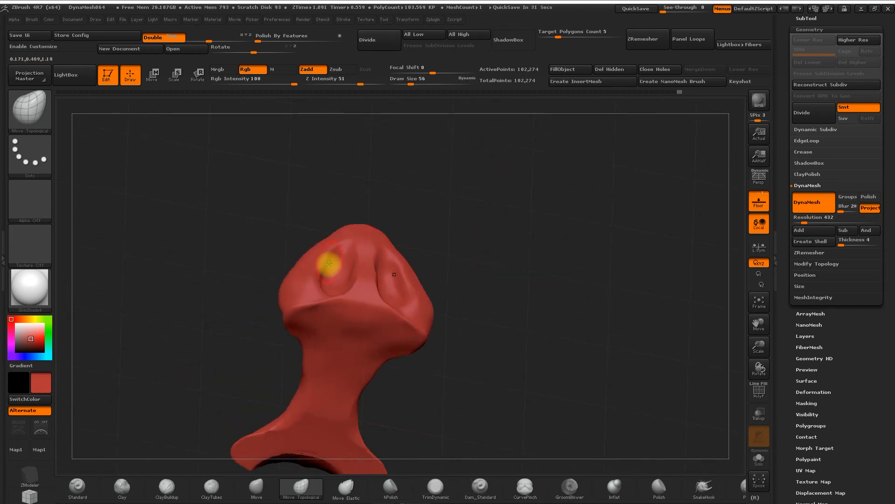
left_click_drag(388, 223, 370, 264)
left_click_drag(272, 254, 372, 462)
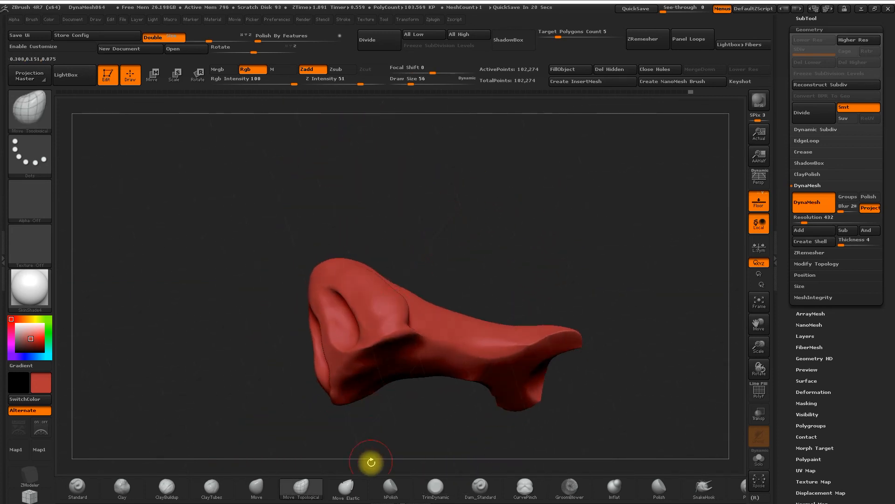
Step: Adjust the nostril openings and rims with the Move Elastic brush at Draw Size 56, then undo the last stroke
left_click(358, 488)
left_click_drag(444, 212, 468, 231)
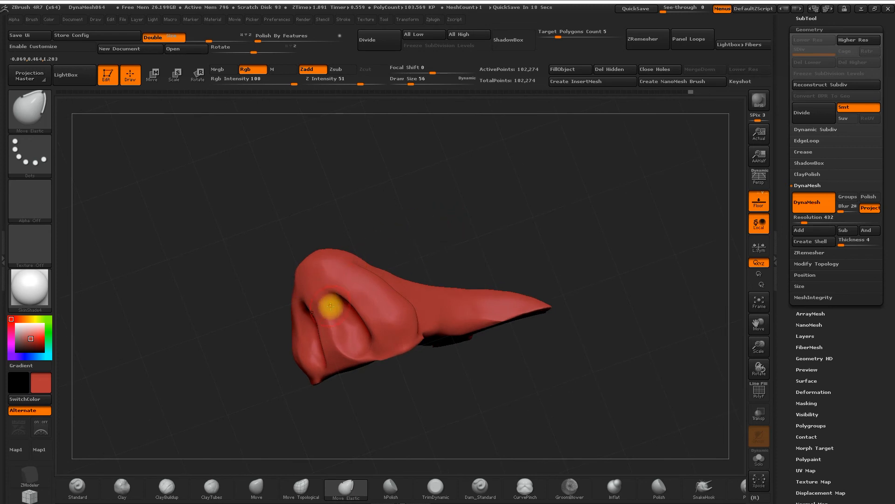
mouse_move(387, 247)
left_mouse_down()
mouse_move(465, 164)
mouse_move(463, 182)
mouse_move(391, 250)
mouse_move(448, 202)
mouse_move(328, 268)
mouse_move(390, 292)
left_mouse_up()
key("shift")
left_click_drag(449, 236, 476, 158)
left_click_drag(401, 256, 424, 207)
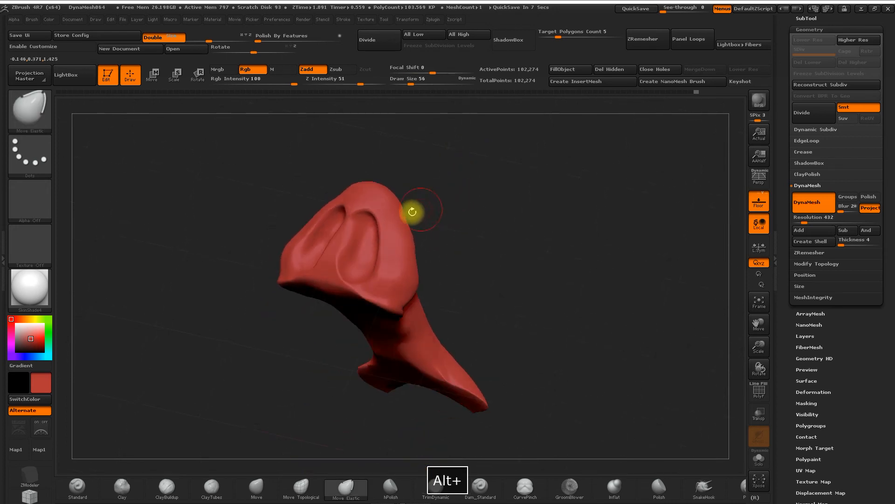
key("ctrl+z")
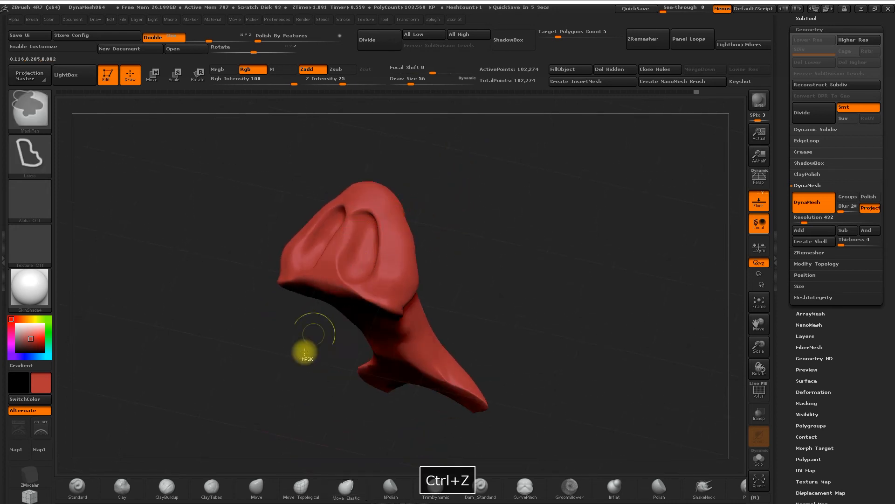
Step: Reshape the nostril rims and the columella between them with the Move Topological brush at Draw Size 56
left_click(300, 485)
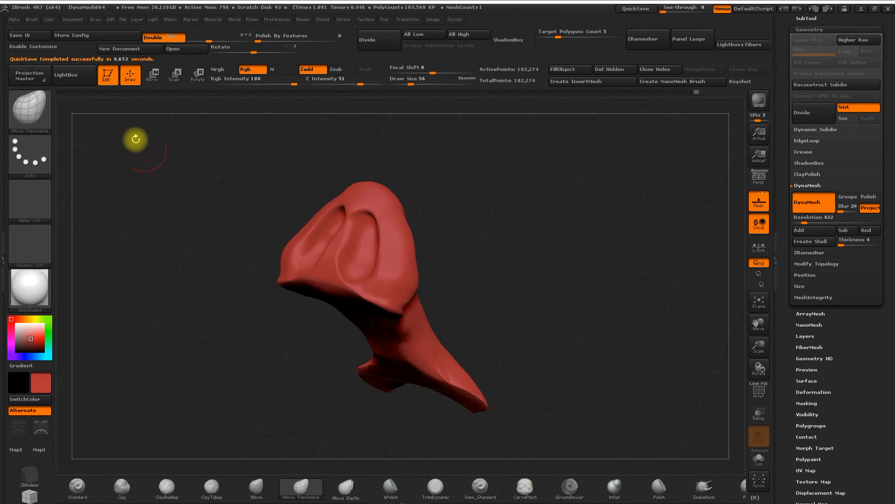
left_click(43, 108)
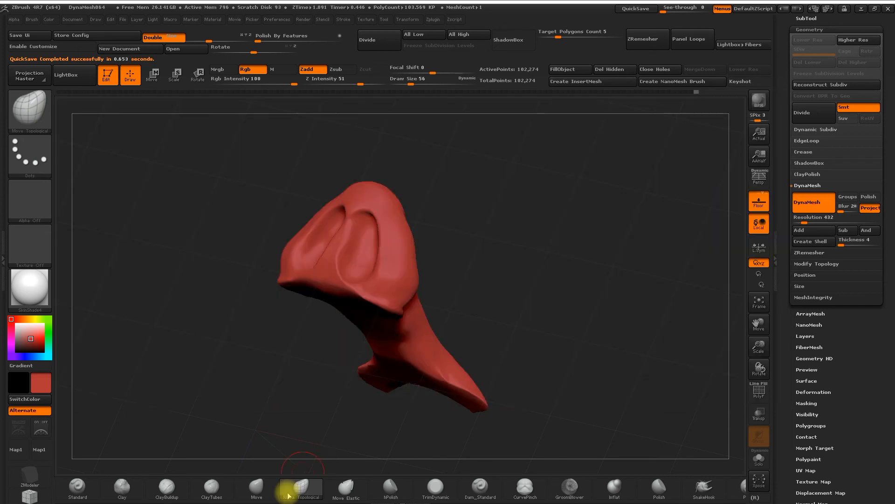
left_click_drag(470, 279, 432, 214)
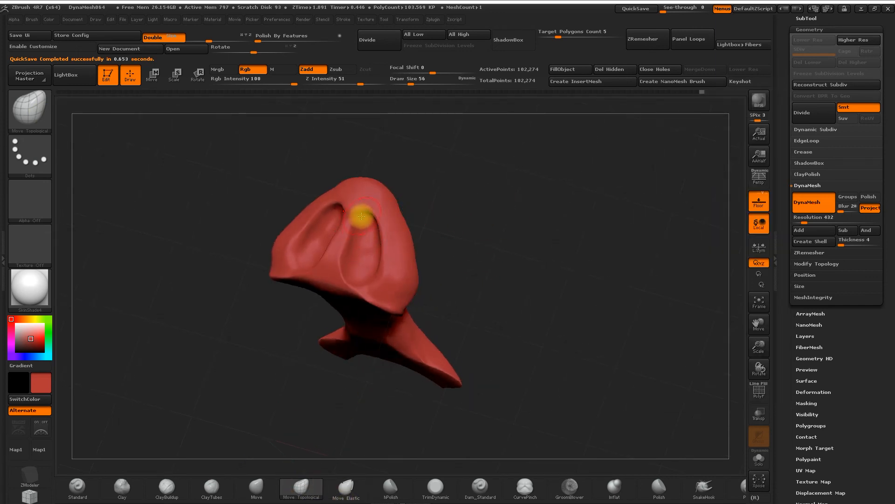
left_click_drag(414, 176, 382, 236)
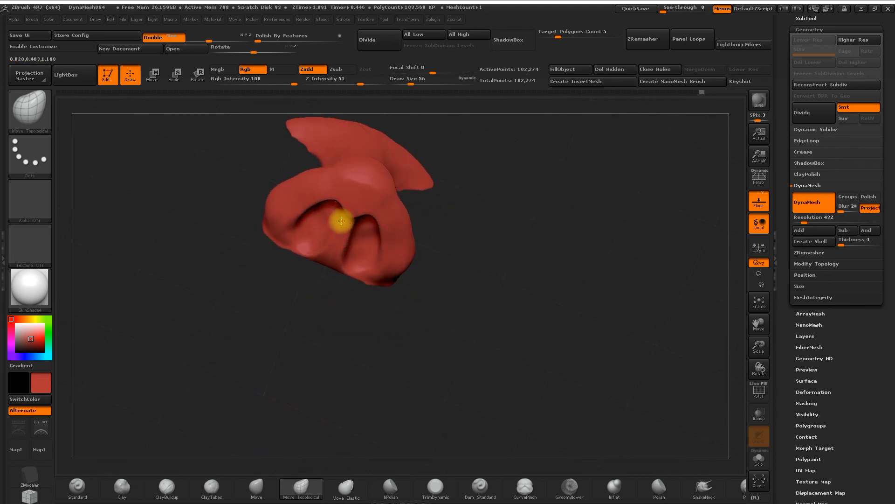
left_click_drag(459, 196, 344, 215)
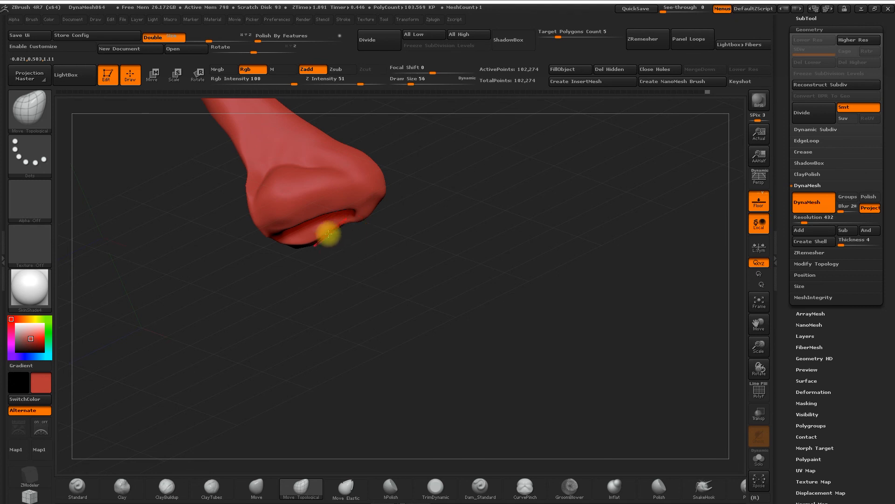
left_click_drag(410, 225, 470, 200)
left_click_drag(282, 236, 267, 238, "shift")
Step: Raise the outer corners of the bridge's upper end with Move Topological at Draw Size 108, leaving a dip in the middle
left_click_drag(461, 238, 494, 209)
left_click_drag(755, 338, 757, 317)
left_click_drag(532, 187, 534, 310, "alt")
left_click_drag(485, 223, 518, 231, "shift")
mouse_move(294, 215)
left_mouse_down("shift")
mouse_move(282, 216)
mouse_move(289, 224)
mouse_move(283, 216)
left_mouse_up("shift")
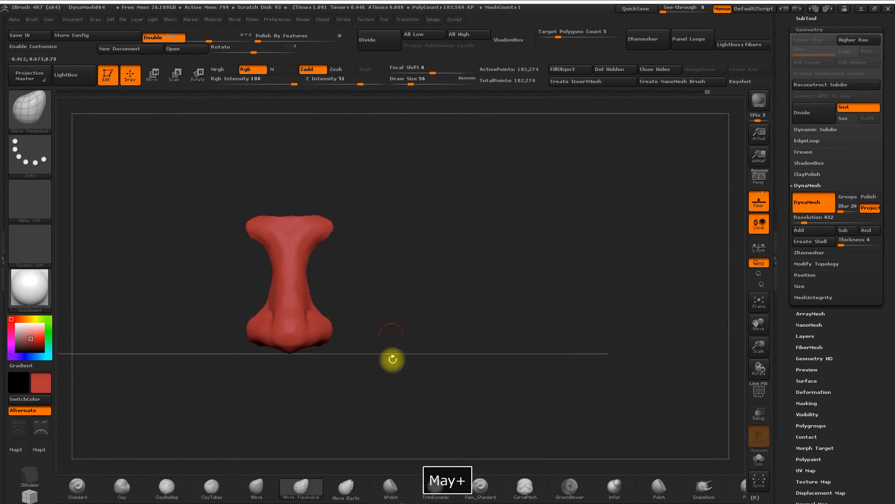
left_click(340, 487)
key("space")
left_click_drag(394, 140, 398, 138)
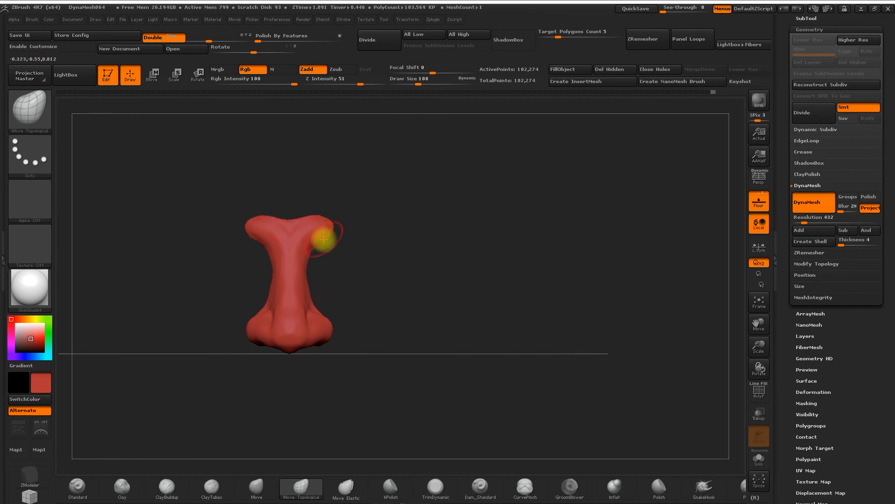
left_click_drag(402, 252, 580, 280)
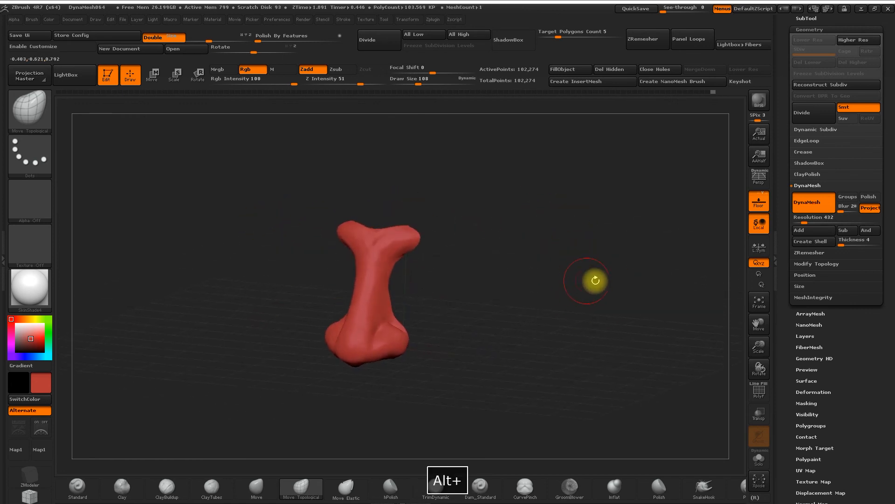
left_click_drag(760, 350, 665, 314)
left_click_drag(756, 343, 542, 302)
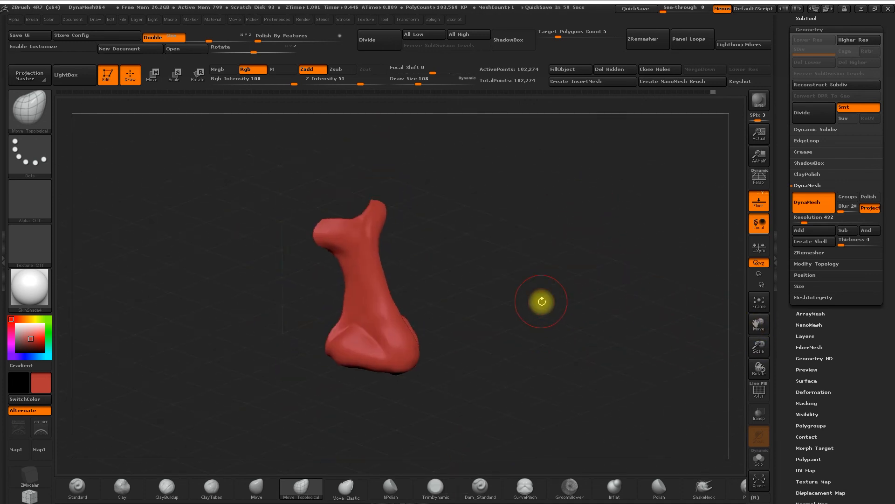